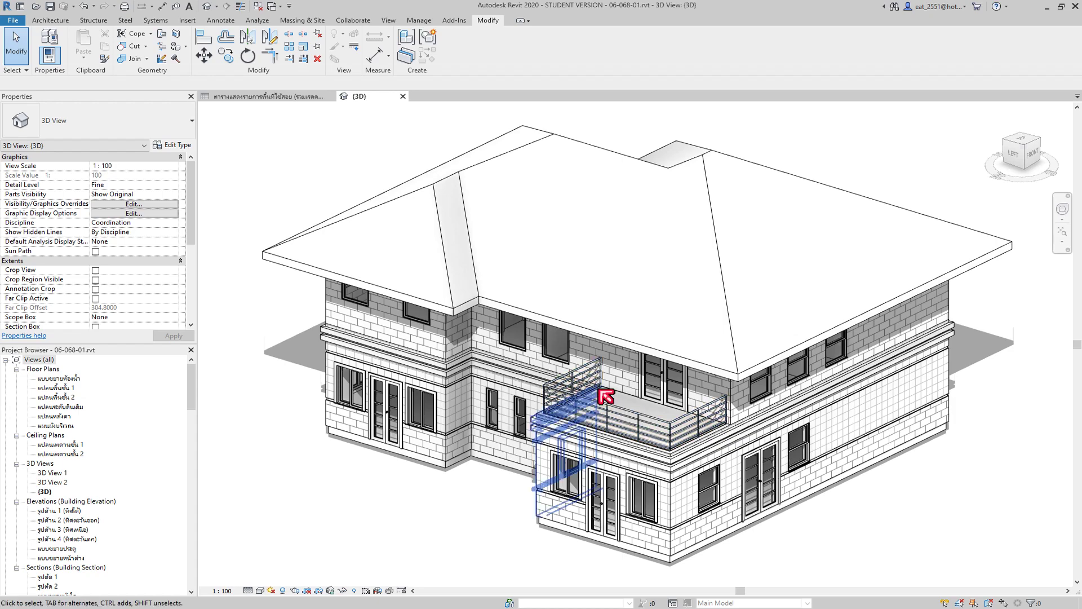
Step: Orbit the house to a frontal view, view the Revit 2016 cover, then switch to Facebook
mouse_move(717, 430)
shift+middle_down()
mouse_move(709, 367)
mouse_move(722, 353)
shift+middle_up()
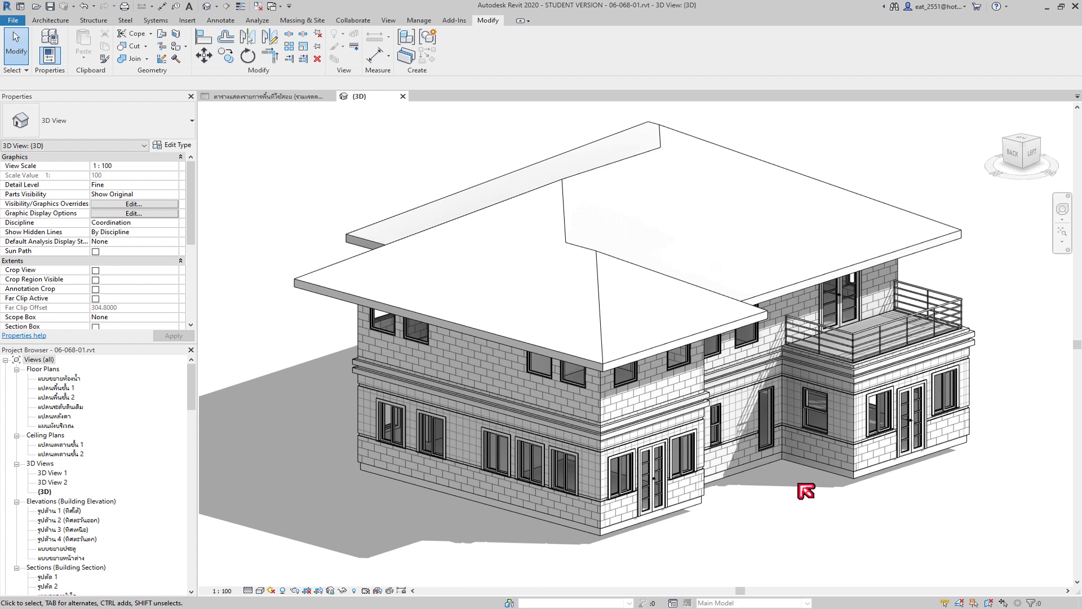
mouse_move(800, 450)
shift+middle_down()
mouse_move(763, 440)
mouse_move(704, 455)
shift+middle_up()
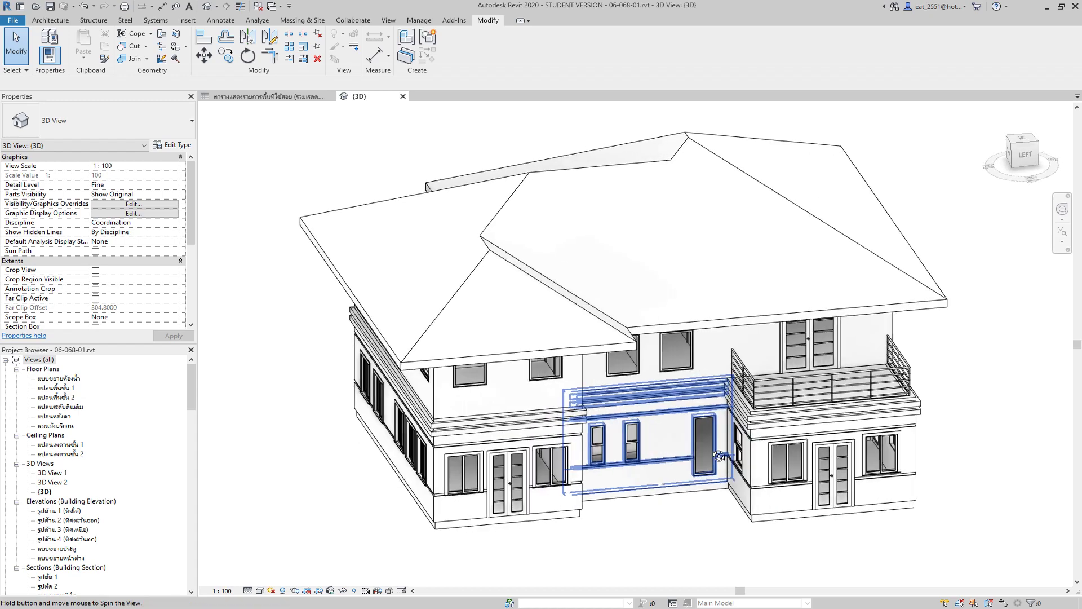
mouse_move(768, 449)
shift+middle_down()
mouse_move(653, 449)
mouse_move(650, 473)
mouse_move(592, 459)
shift+middle_up()
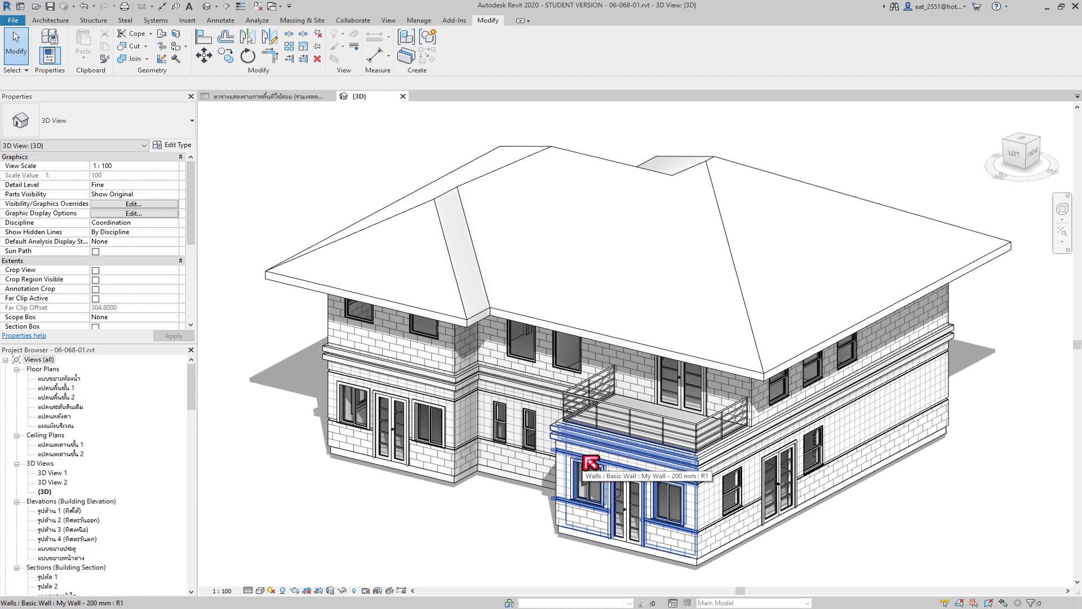
mouse_move(591, 462)
shift+middle_down()
mouse_move(512, 403)
mouse_move(521, 387)
shift+middle_up()
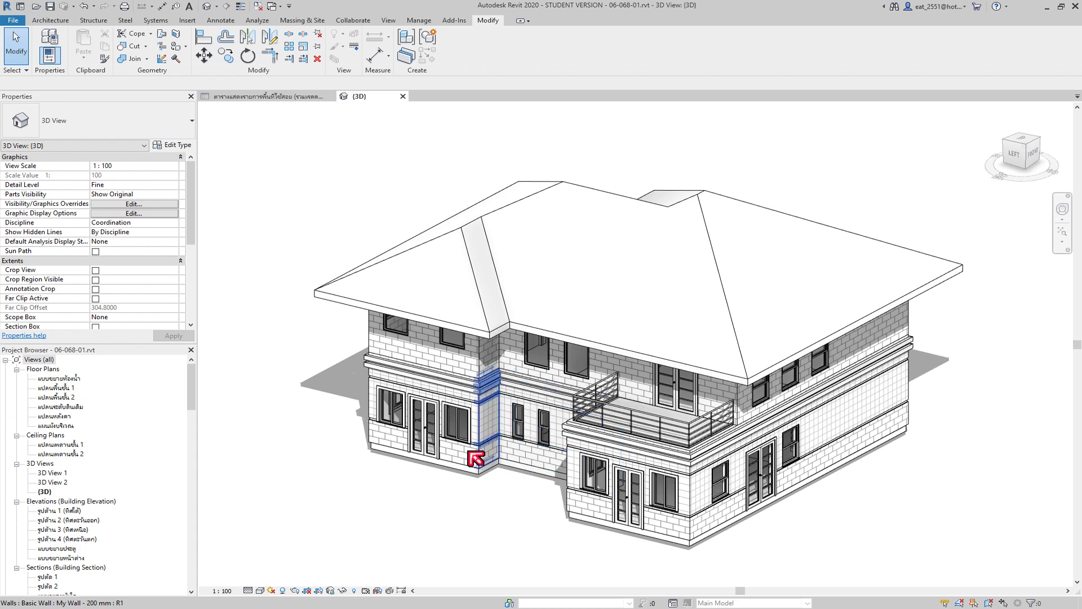
click(338, 588)
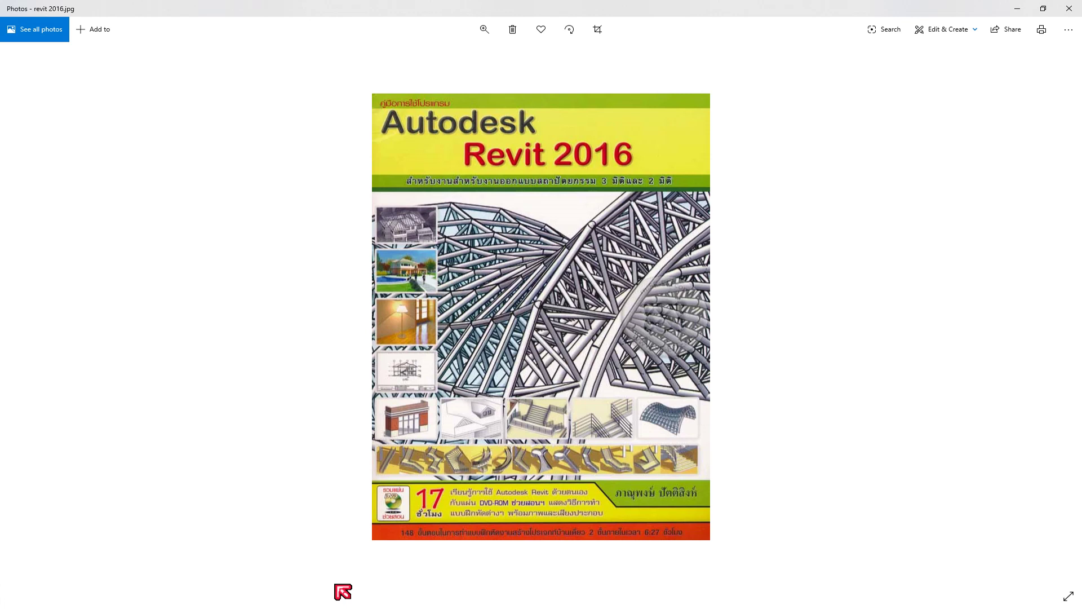
mouse_move(330, 575)
click(338, 570)
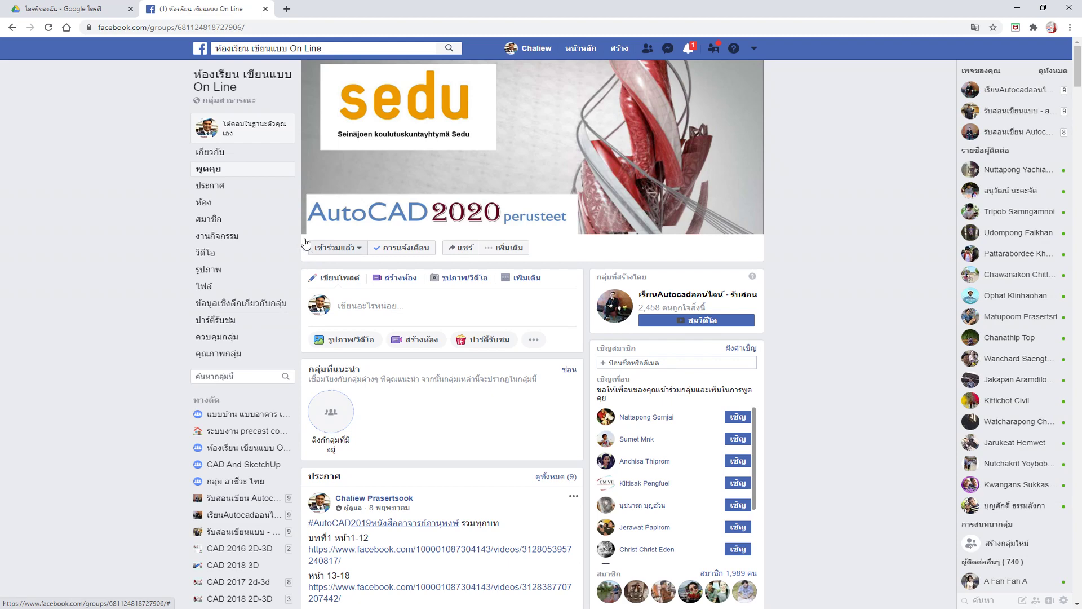
Step: Open the group's ประกาศ announcements and expand the Revit book post's full text
scroll(418, 343, down, 5)
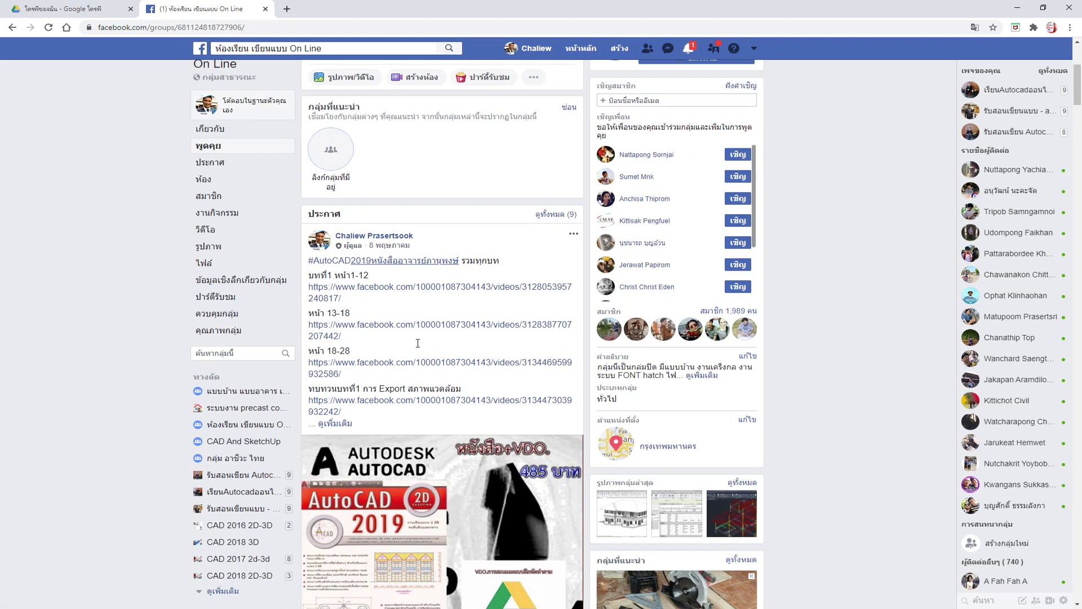
click(210, 164)
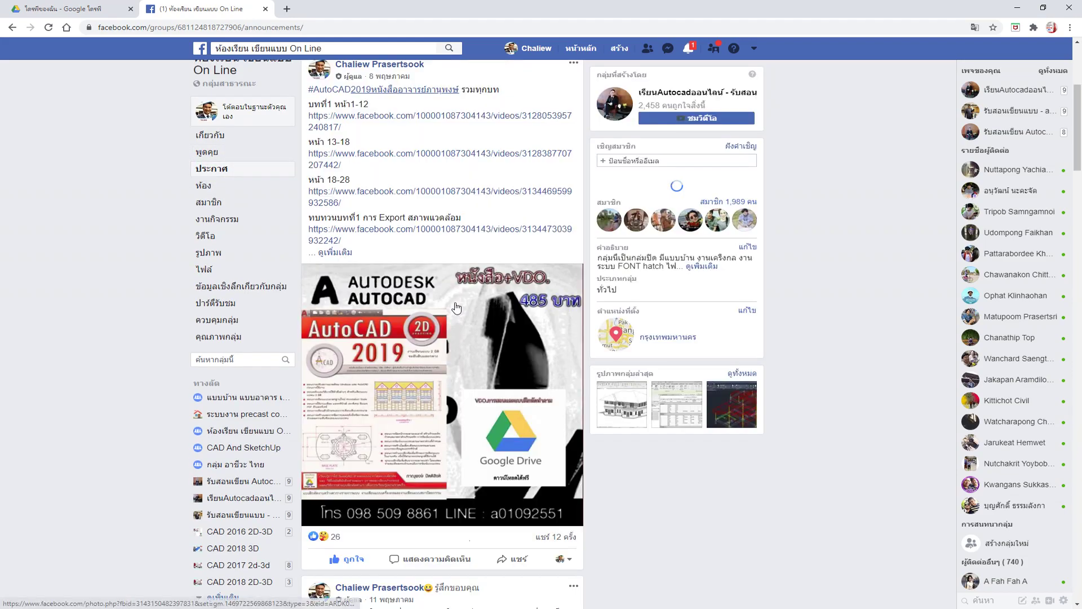
scroll(457, 307, down, 2)
scroll(458, 308, down, 5)
scroll(460, 309, down, 5)
scroll(463, 310, down, 3)
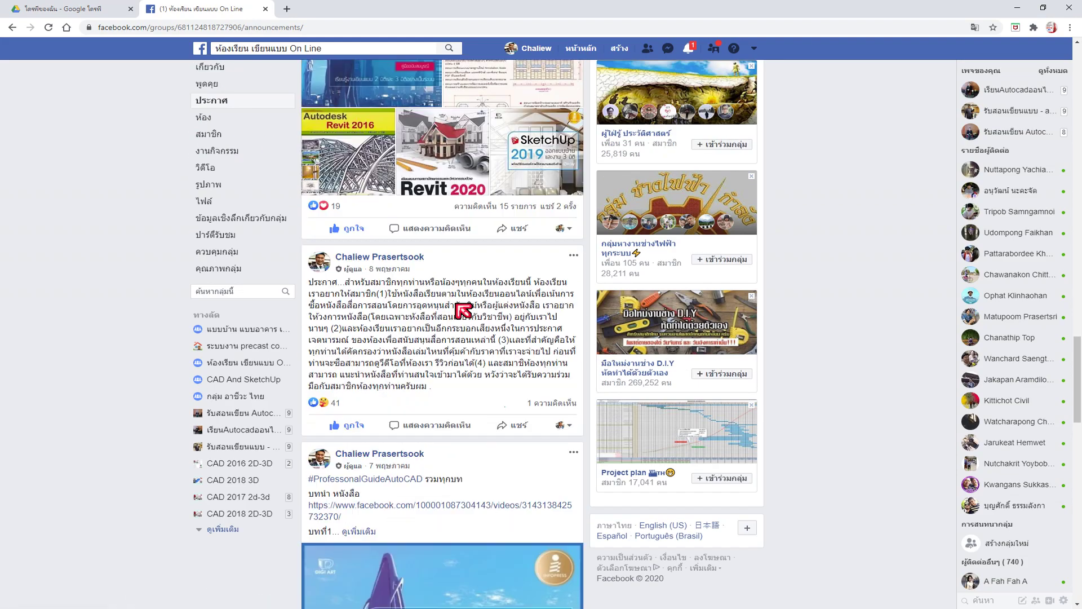
scroll(464, 310, down, 5)
scroll(429, 270, down, 8)
scroll(389, 237, up, 8)
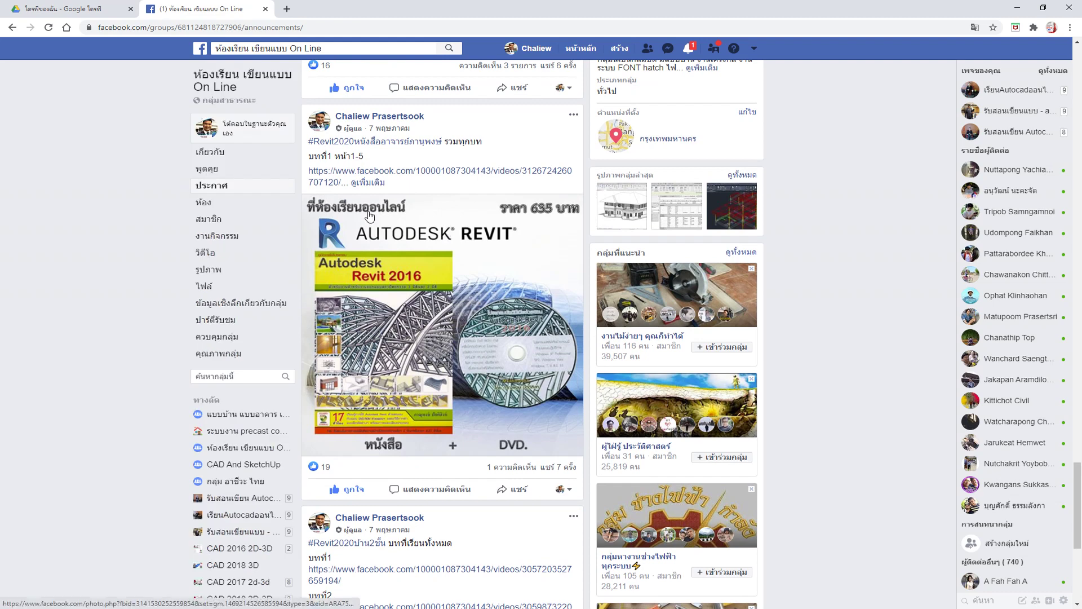
click(367, 182)
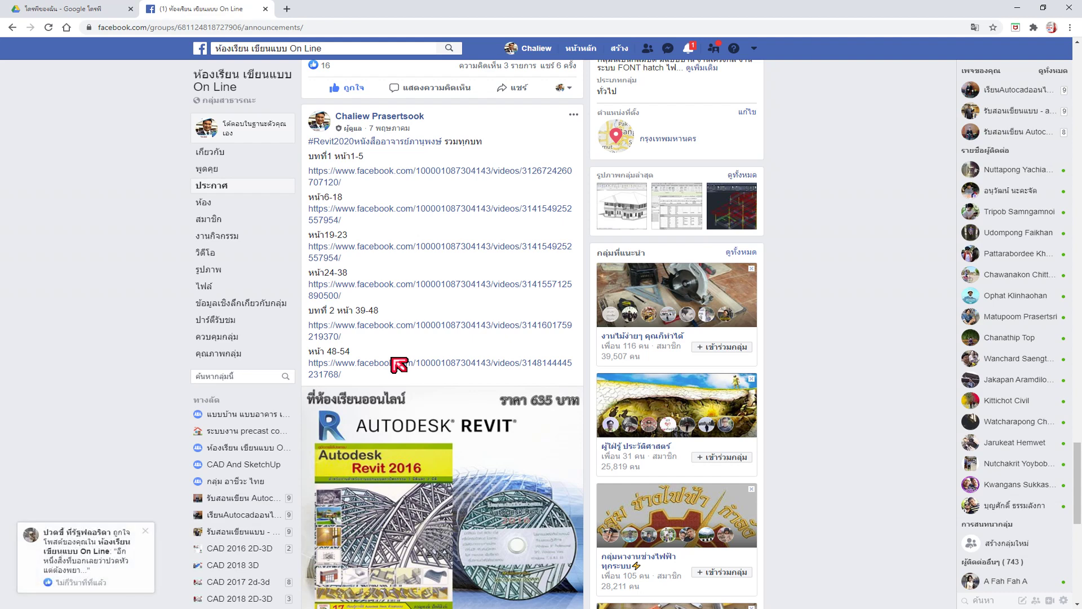
Step: Return to the พูดคุย discussion feed and expand the new-members welcome post
scroll(263, 346, up, 2)
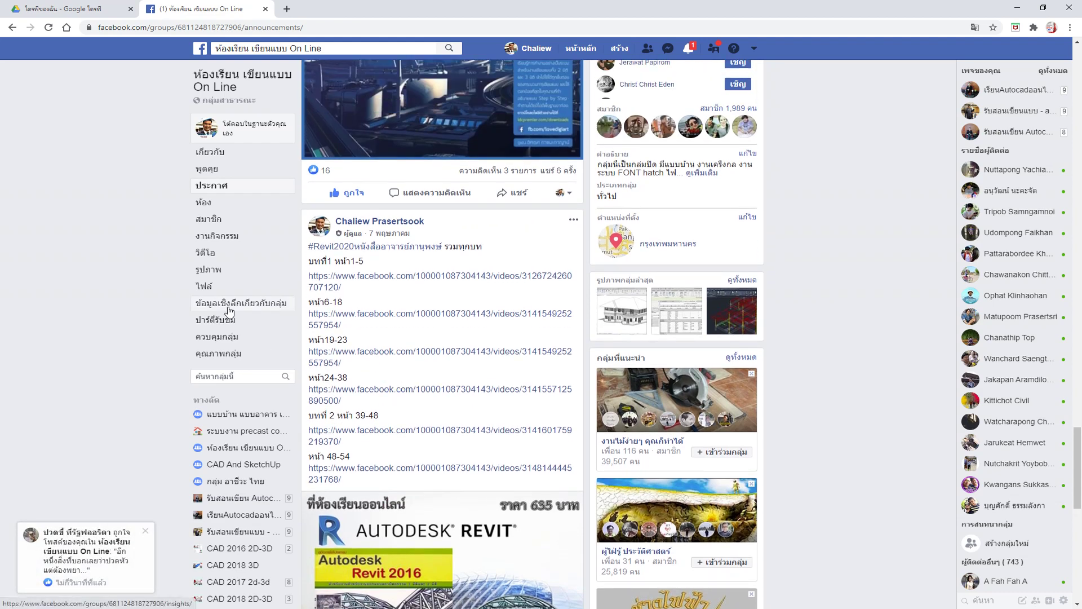
scroll(236, 310, up, 5)
click(259, 76)
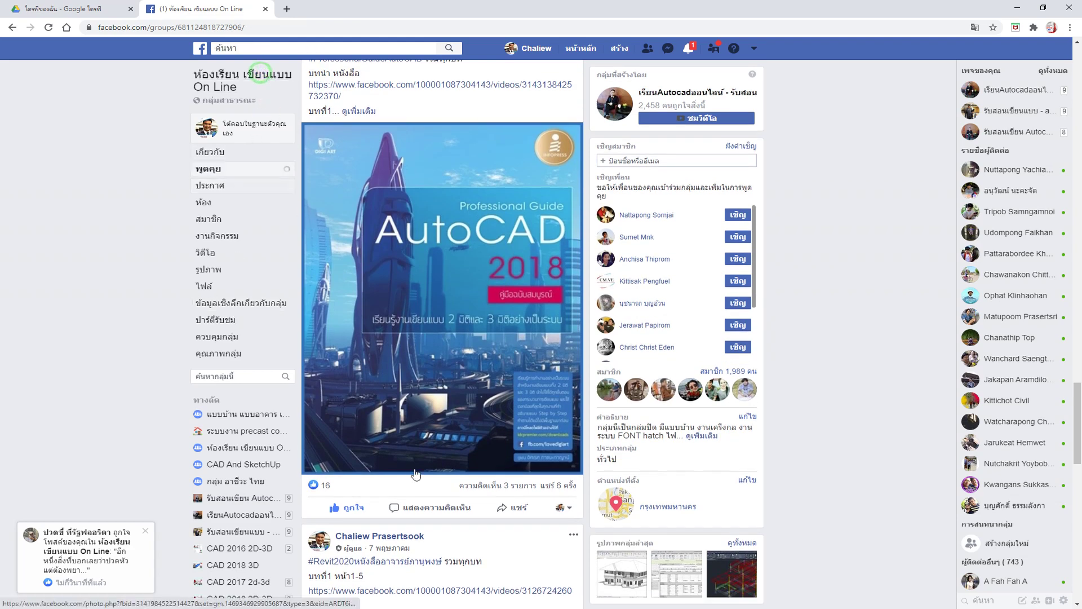
scroll(425, 395, down, 5)
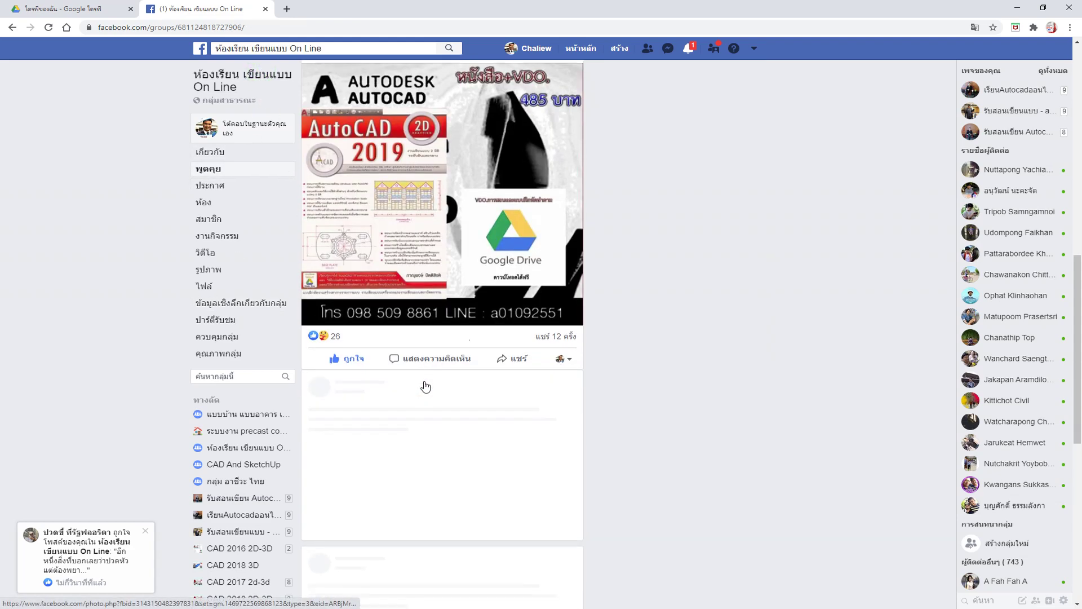
scroll(412, 293, down, 4)
scroll(403, 237, up, 1)
scroll(429, 203, up, 1)
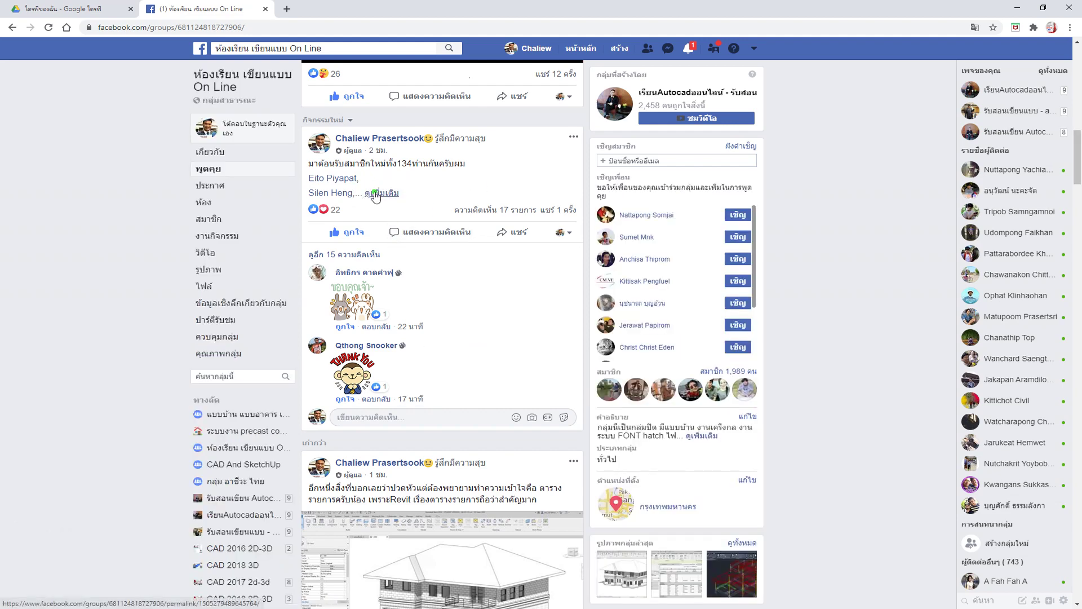
click(375, 193)
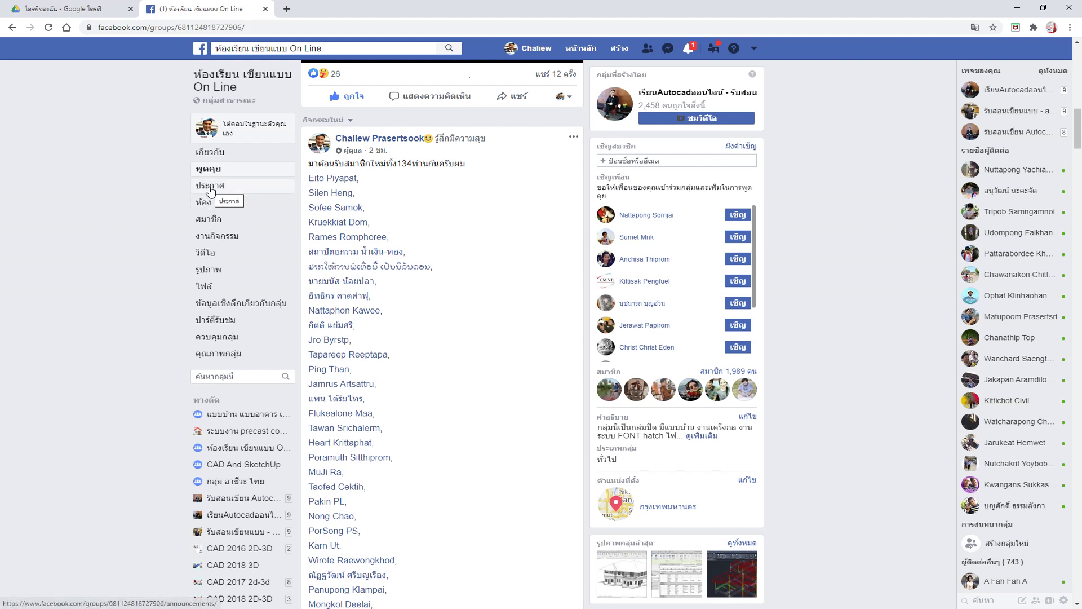
click(210, 190)
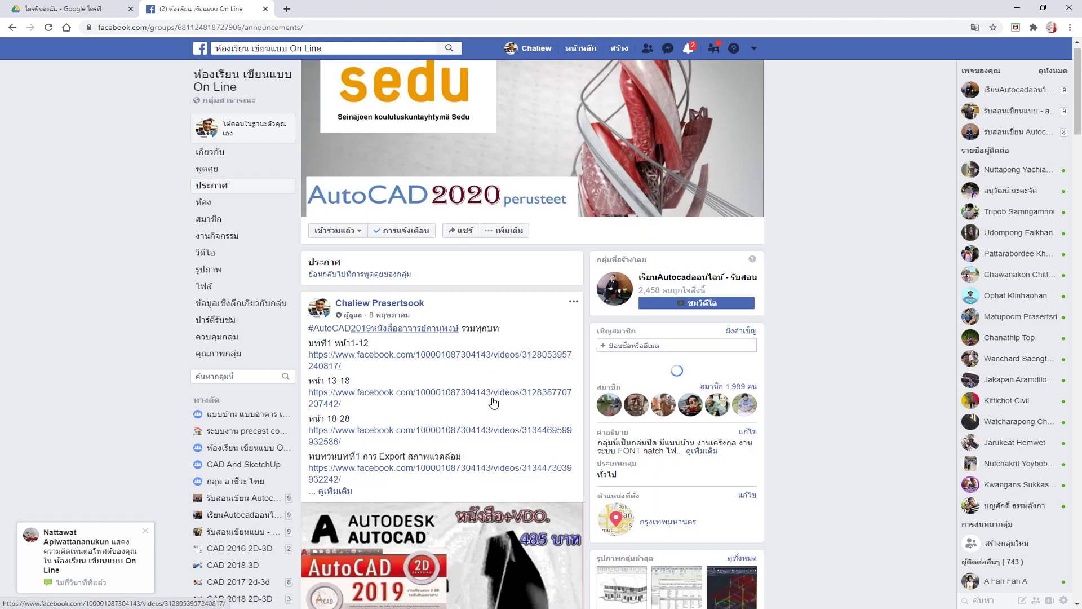
Step: Scroll down the announcements and expand the Revit 2020 post with ดูเพิ่มเติม
scroll(494, 402, down, 5)
scroll(494, 402, down, 3)
scroll(496, 403, down, 6)
scroll(499, 402, down, 5)
scroll(496, 402, down, 5)
scroll(494, 401, down, 5)
scroll(492, 401, down, 5)
scroll(493, 400, down, 1)
click(370, 279)
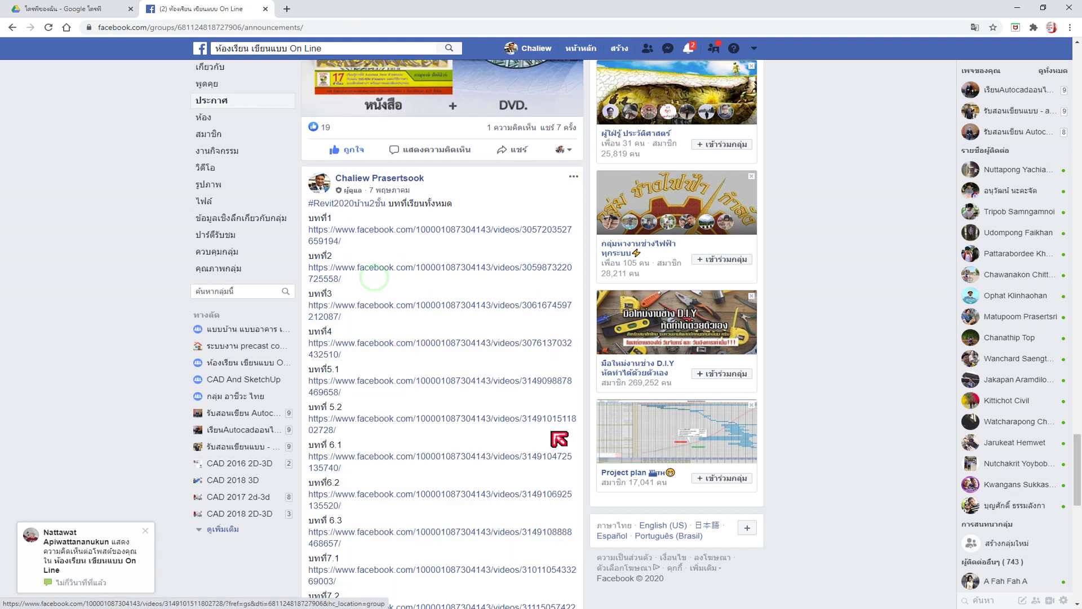
Step: Read through the Revit 2020 post's lesson video links
scroll(450, 371, down, 5)
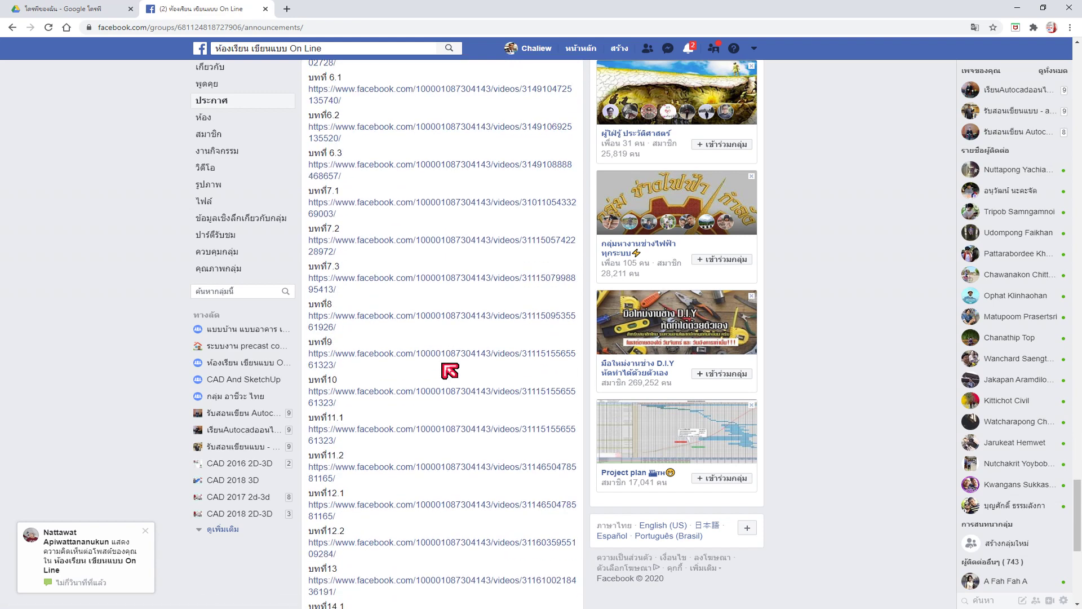
scroll(450, 370, down, 4)
scroll(450, 370, down, 1)
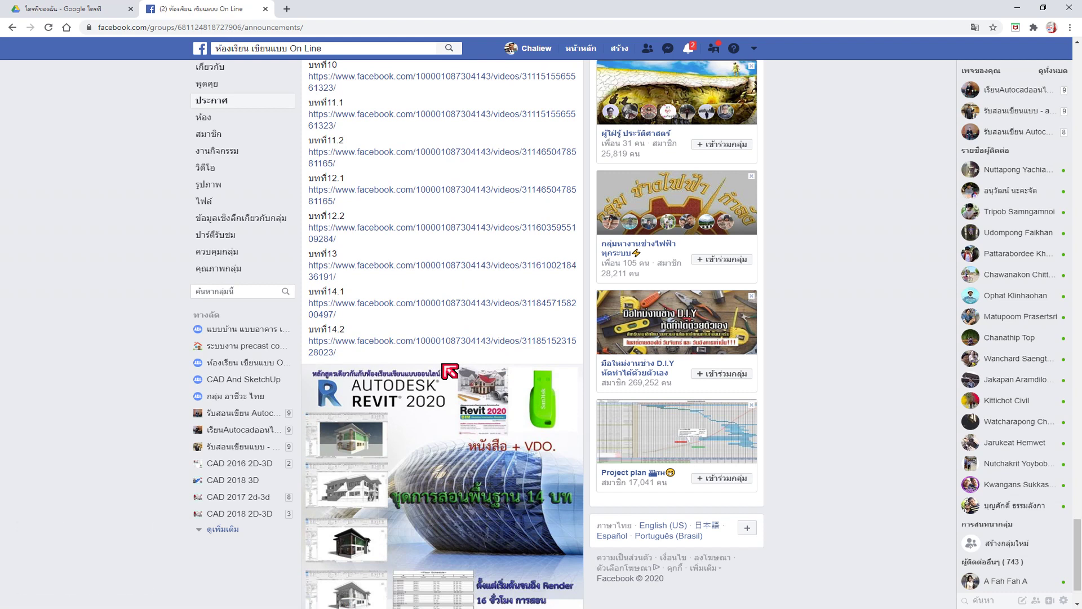
scroll(450, 370, down, 1)
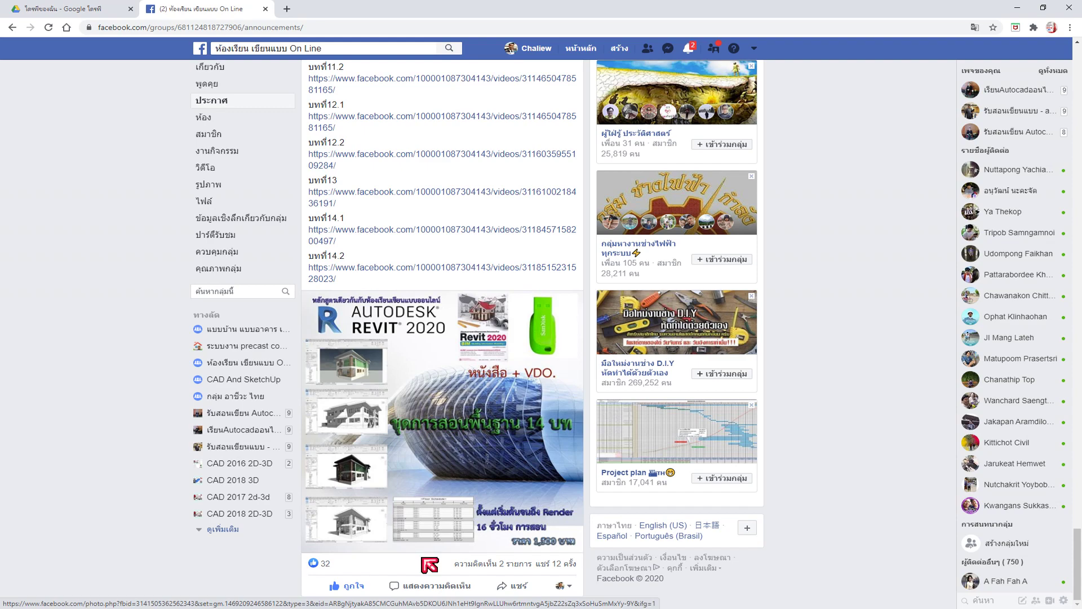
scroll(459, 448, up, 10)
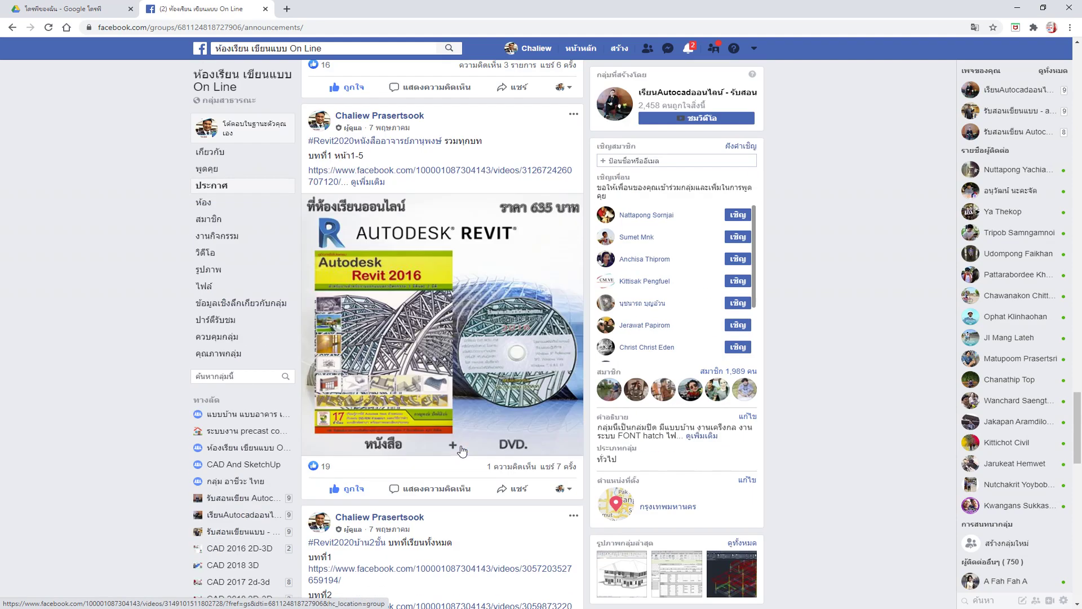
scroll(461, 450, up, 7)
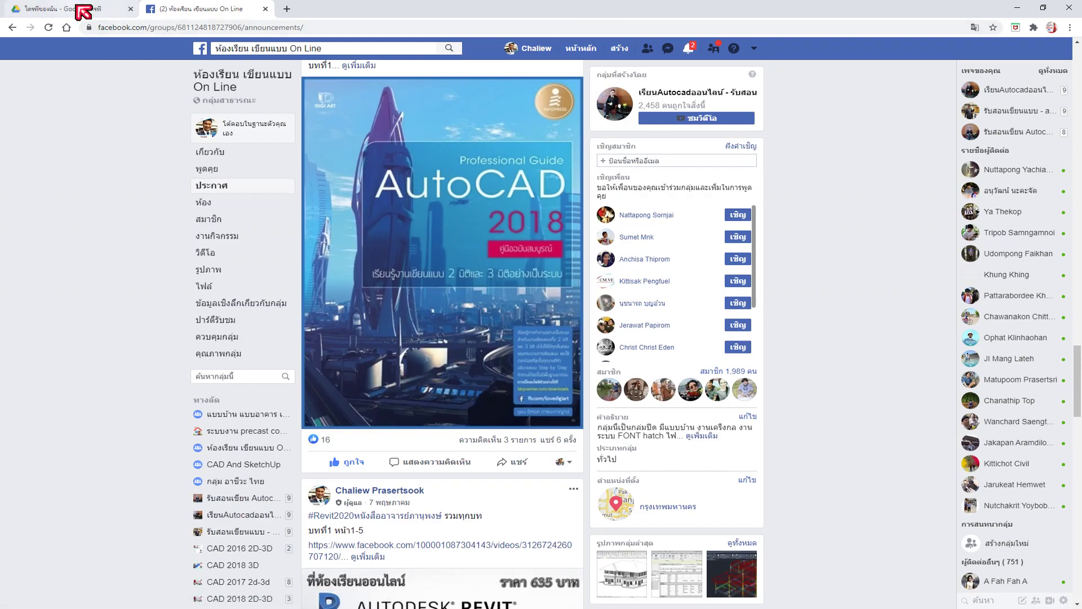
Step: Open the ห้องเรียน AutoCAD ออนไลน์ folder in Google Drive's My Drive
click(79, 8)
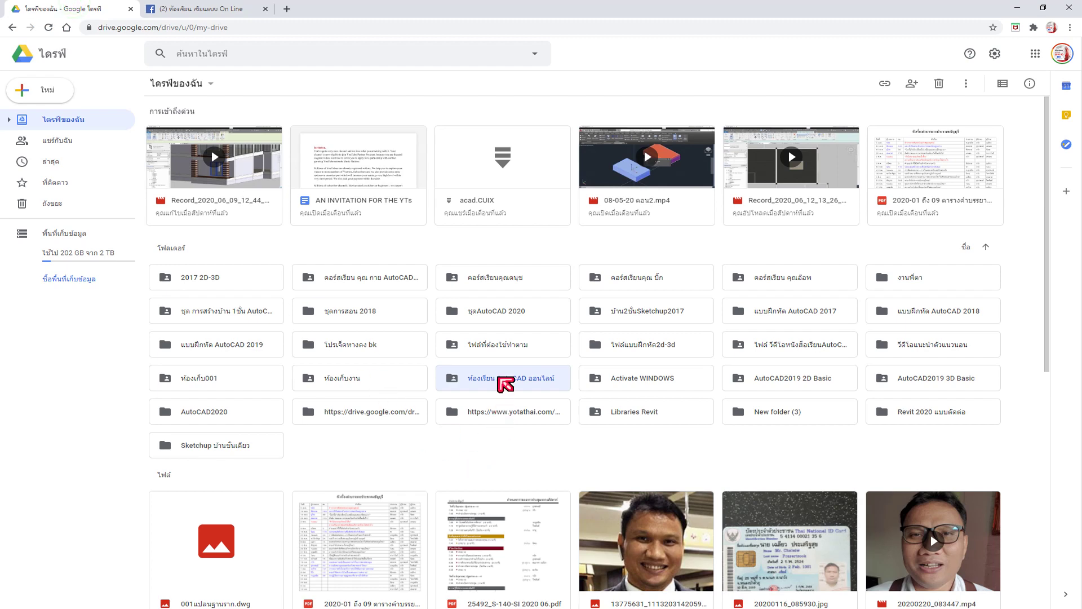
double_click(499, 378)
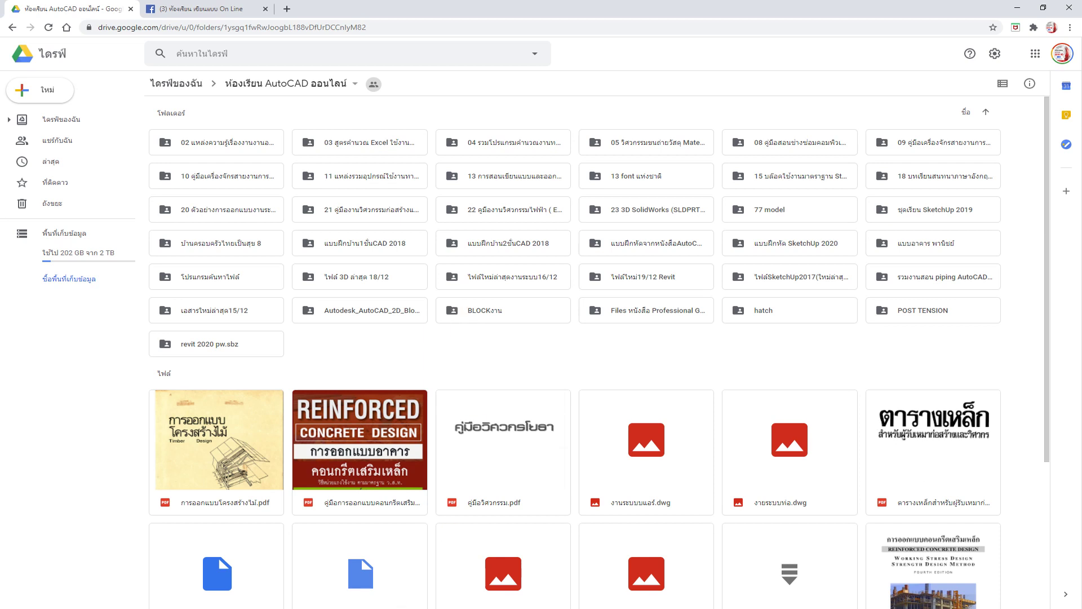
Step: Bring the revit 2016.jpg cover image forward in Windows Photos
click(340, 586)
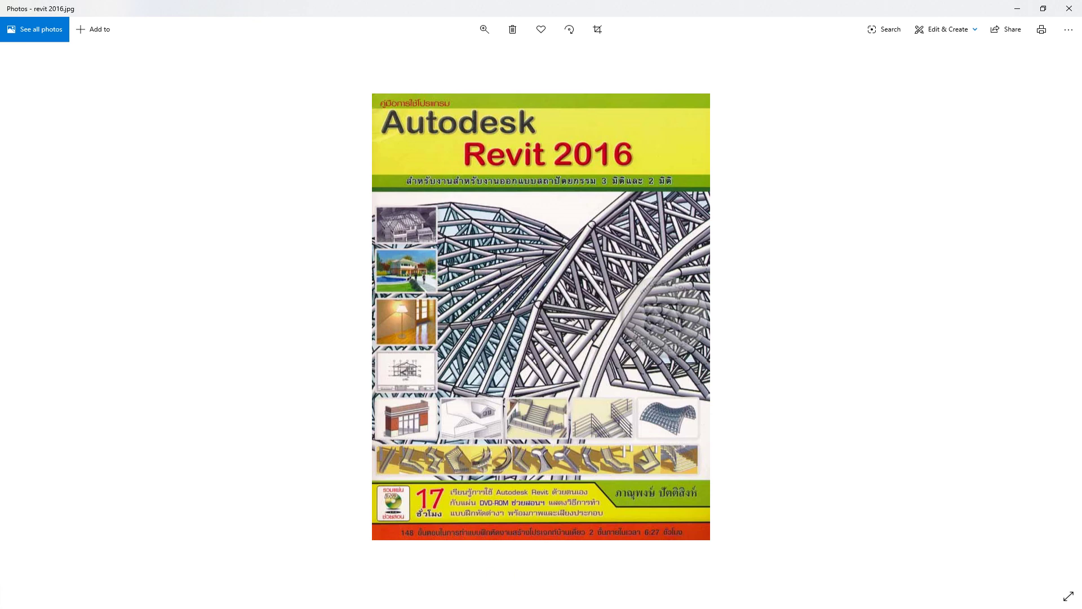
Step: Show the revit 2020.jpg cover image in Windows Photos
click(437, 592)
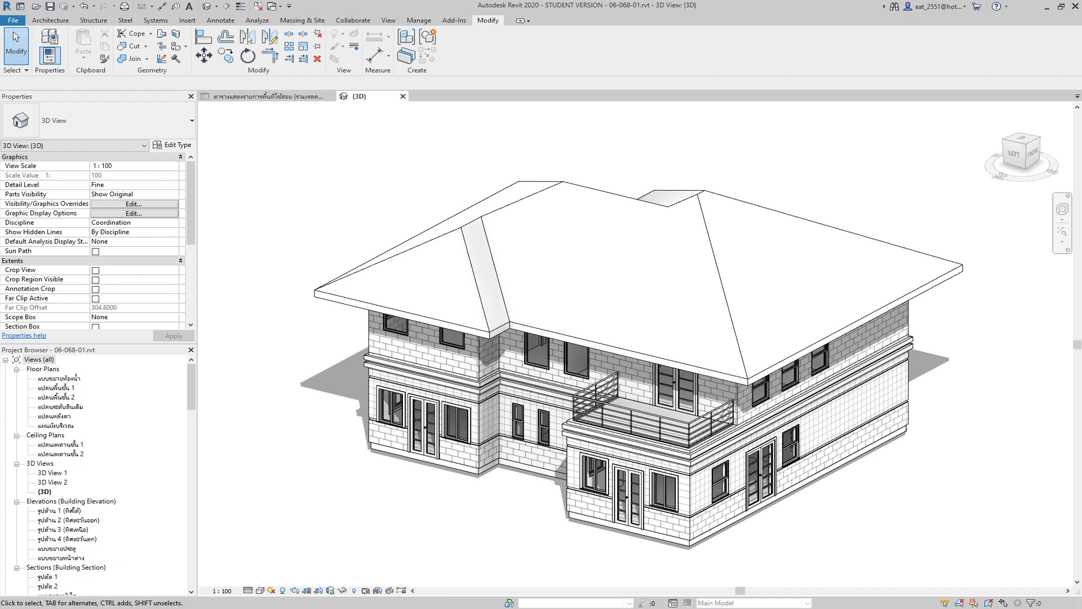
Step: Scroll the Project Browser down to the Schedules/Quantities list
scroll(150, 544, down, 2)
scroll(150, 546, down, 3)
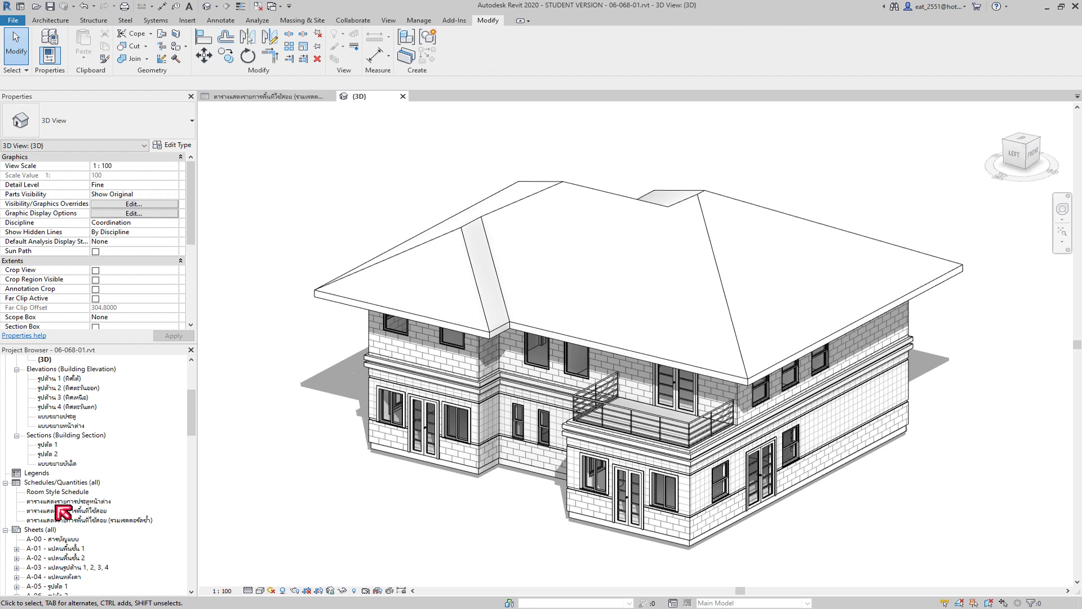
Step: Open the door-and-window schedule and both room schedules, ending on the floor-grouped area schedule
double_click(57, 501)
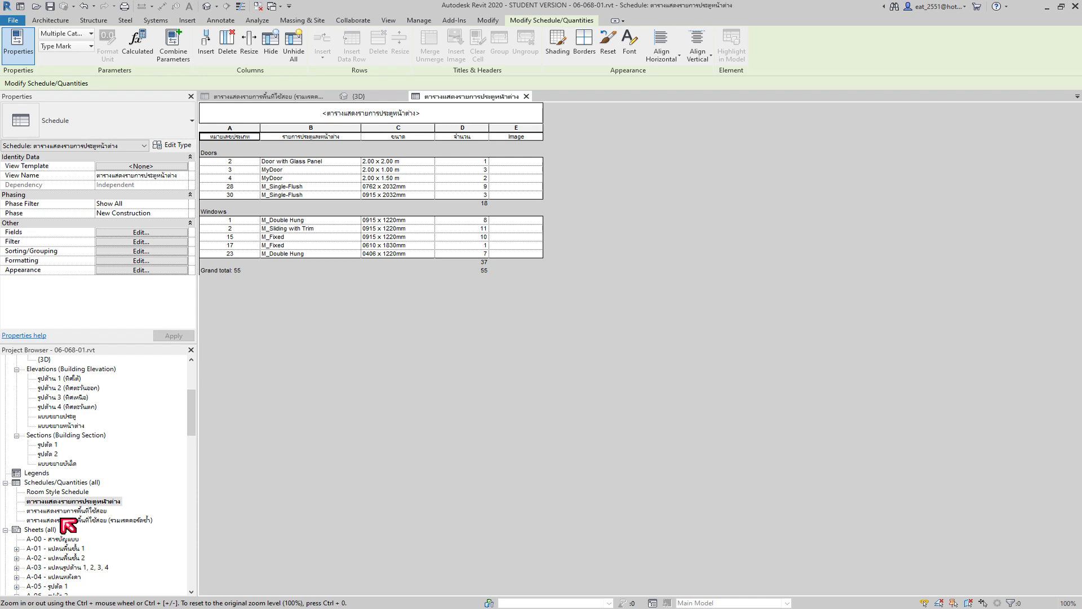
click(59, 511)
double_click(59, 511)
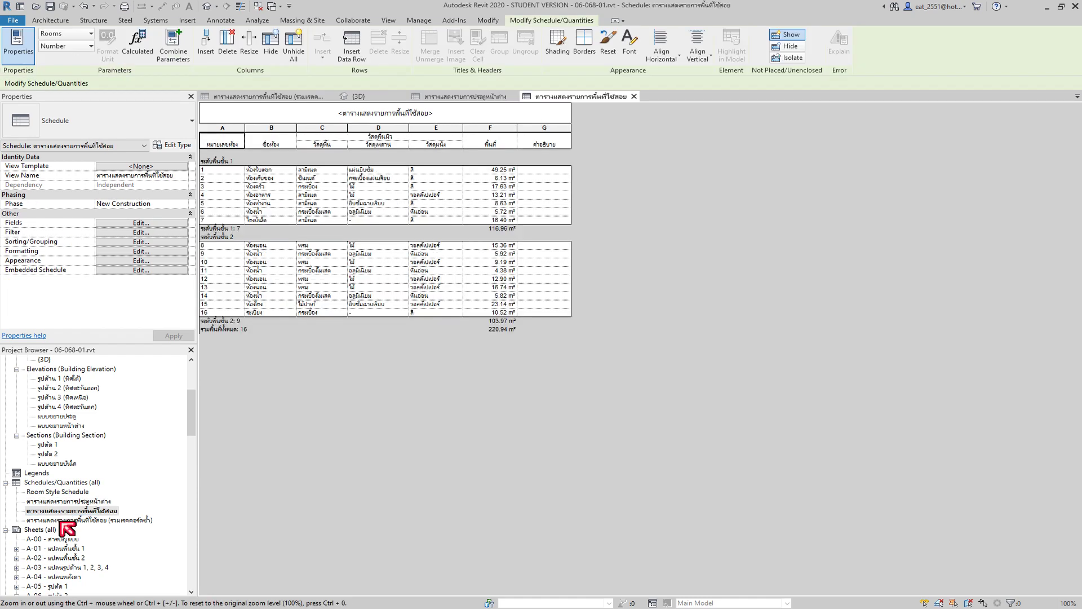
double_click(61, 521)
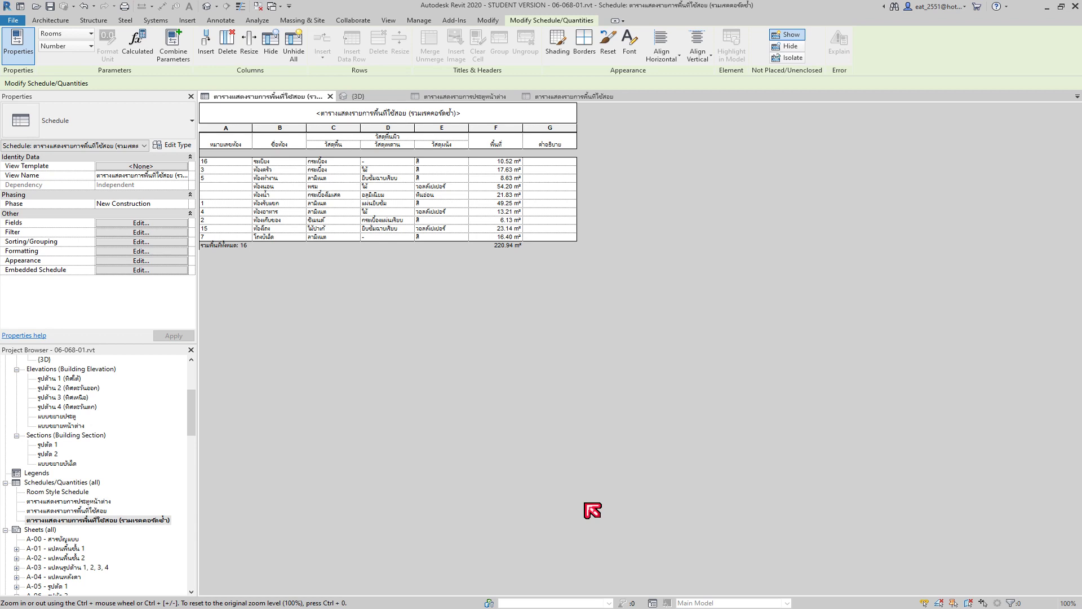
click(62, 511)
double_click(63, 511)
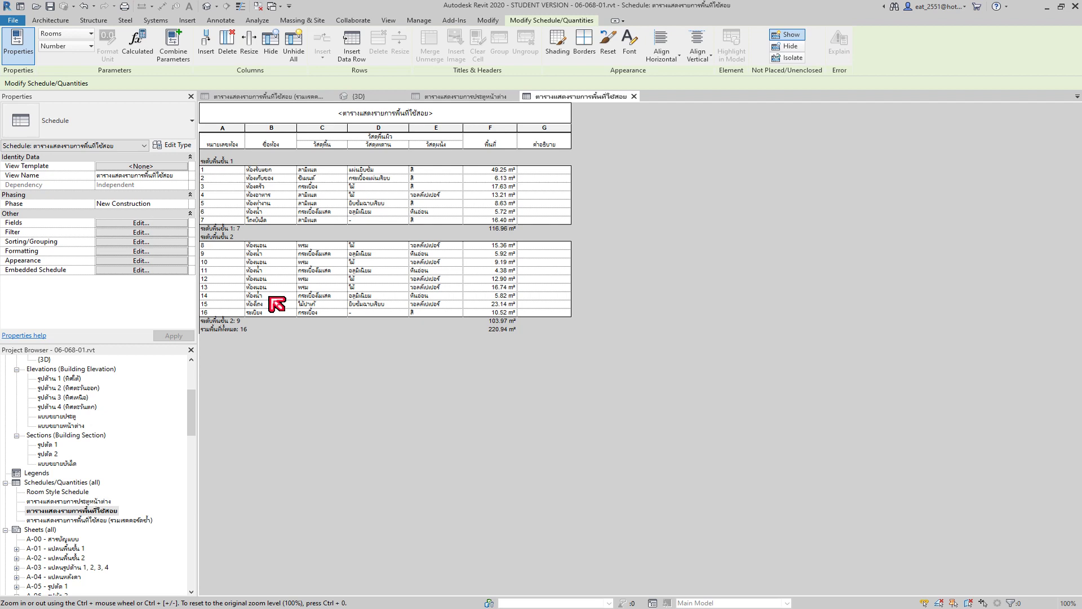
click(85, 520)
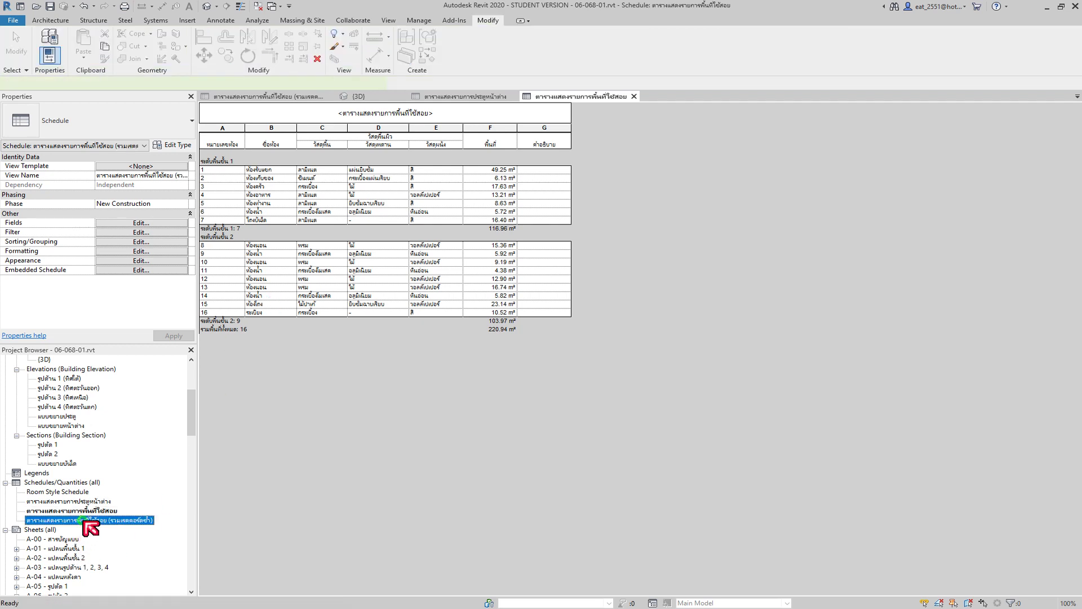
double_click(84, 520)
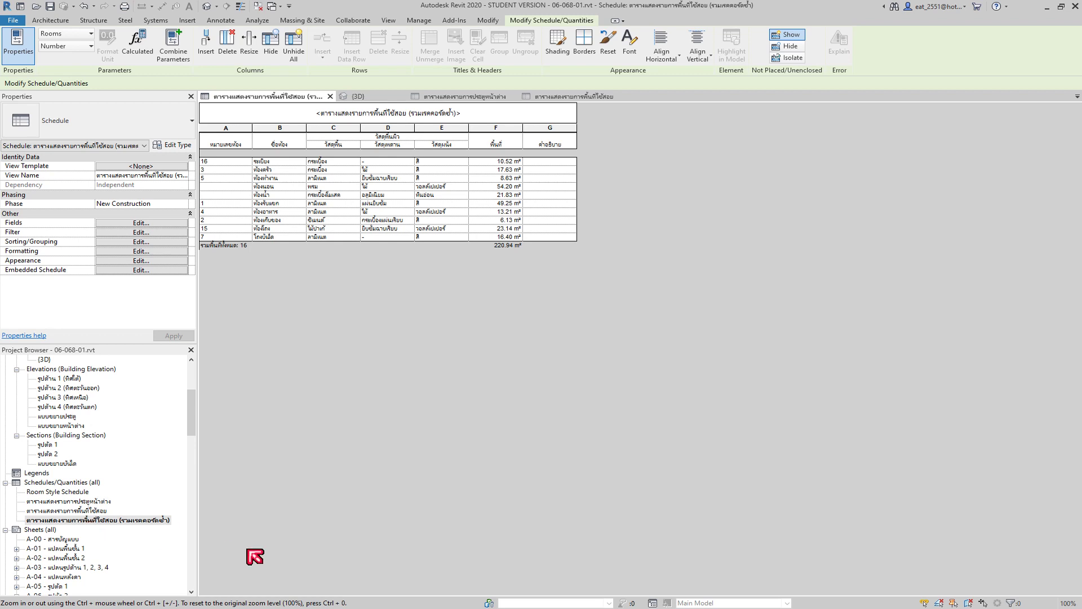
click(65, 511)
double_click(66, 512)
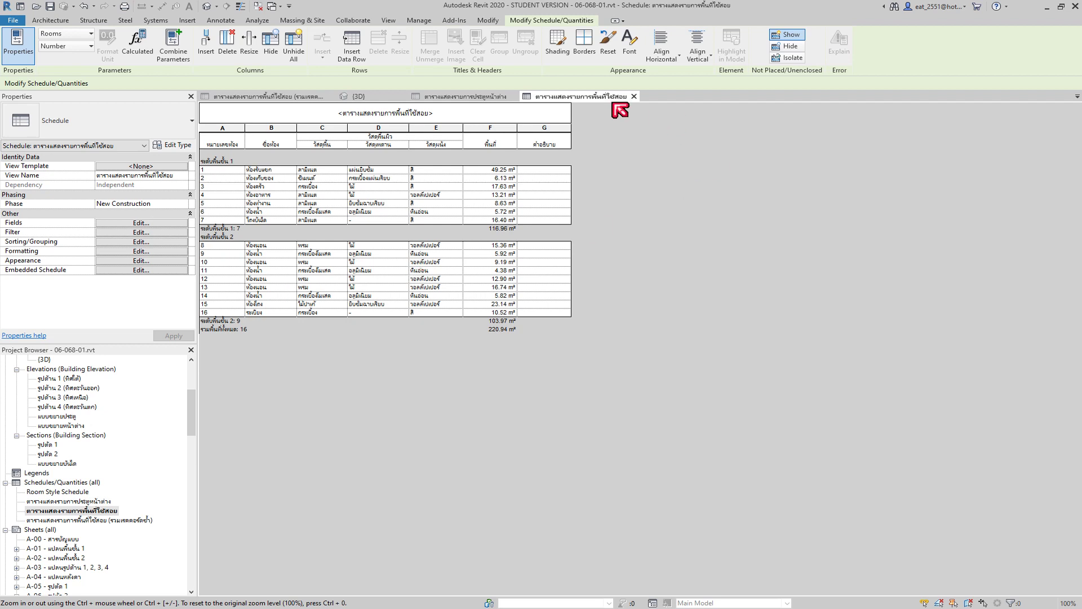
click(635, 97)
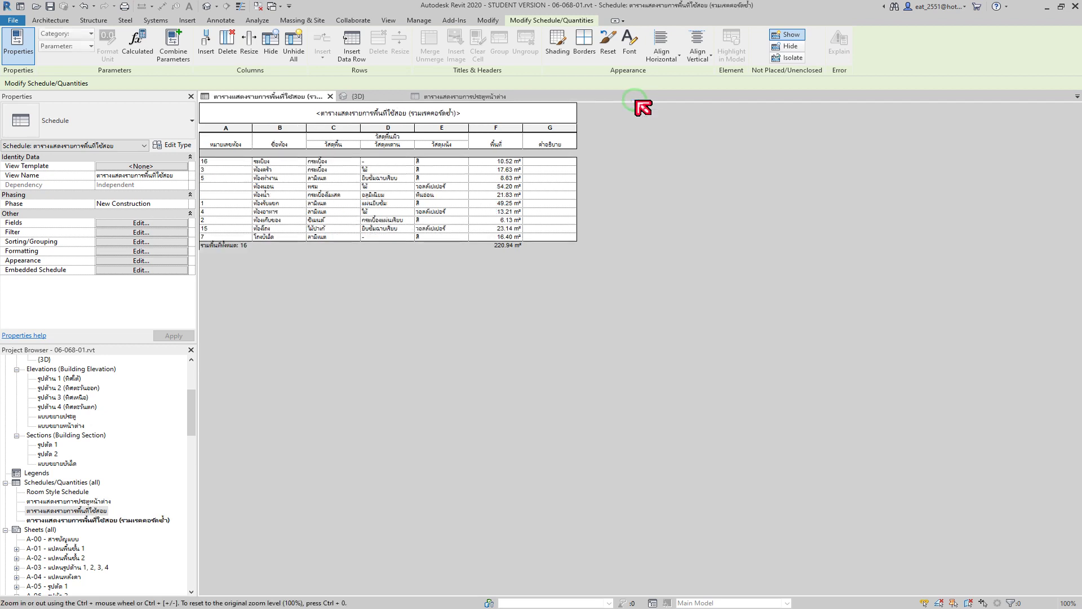
Step: Close all house project views, dismissing the save prompt, and bring up the Open model dialog
click(513, 96)
click(403, 96)
click(332, 97)
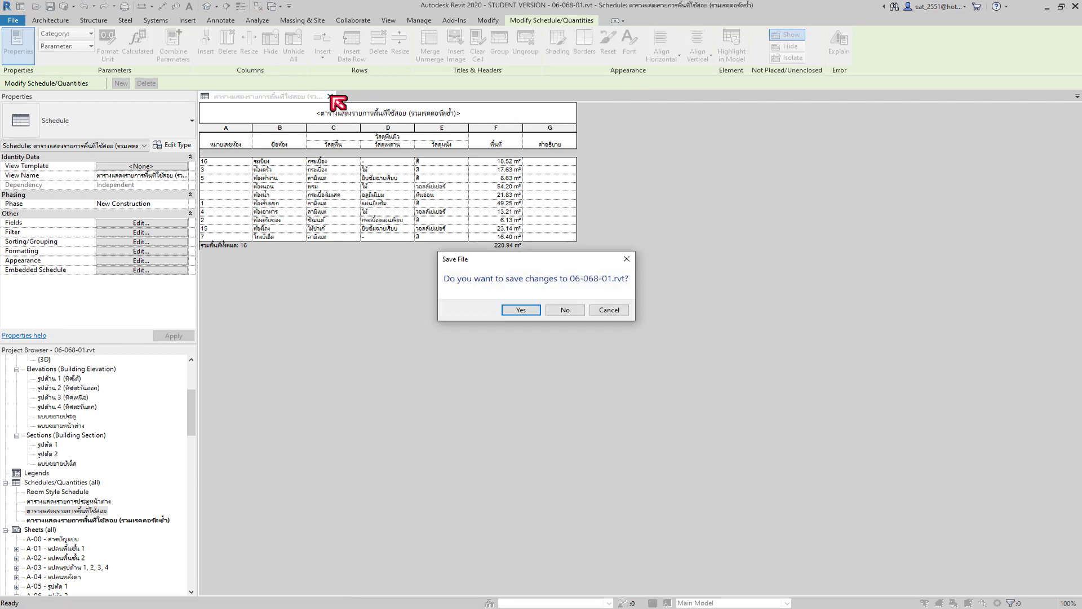
click(565, 313)
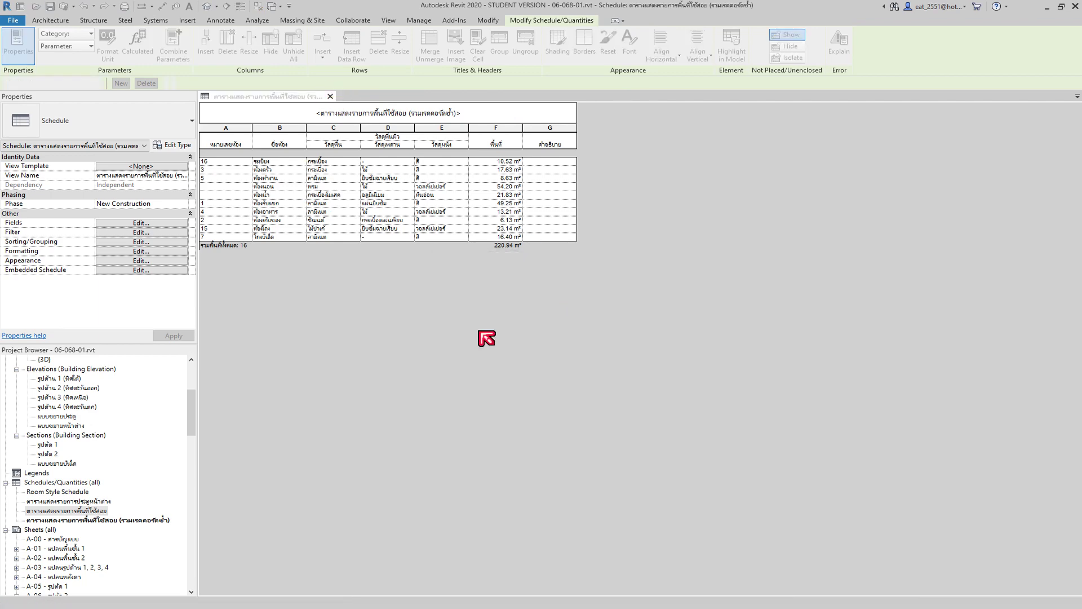
click(65, 101)
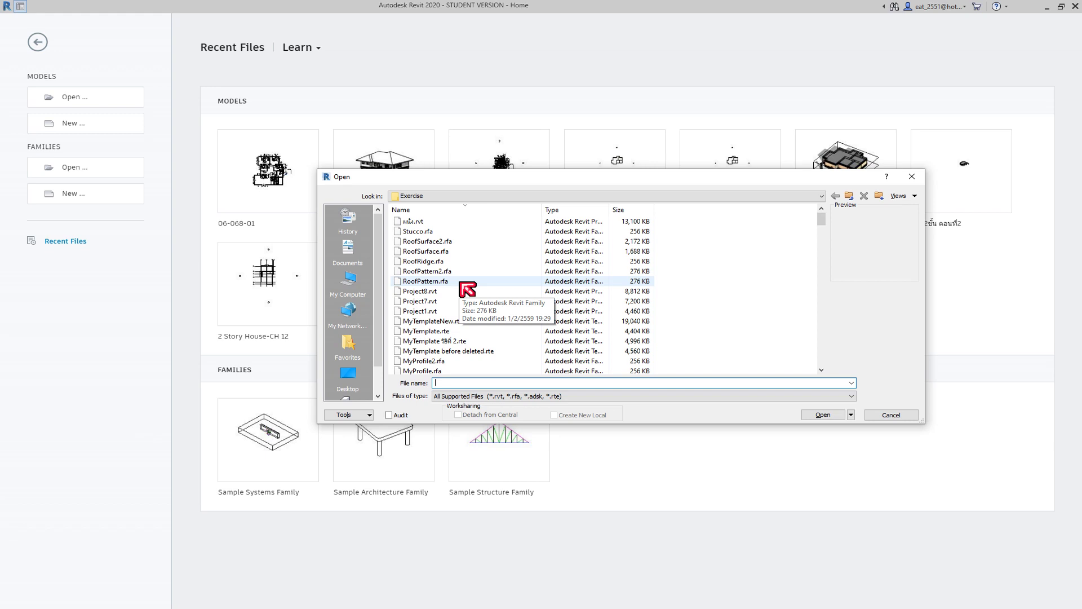
Step: Open the model 06-051-01.rvt from the Exercise folder
scroll(468, 305, down, 3)
scroll(469, 311, down, 3)
scroll(468, 313, down, 3)
scroll(469, 314, down, 3)
scroll(469, 314, down, 8)
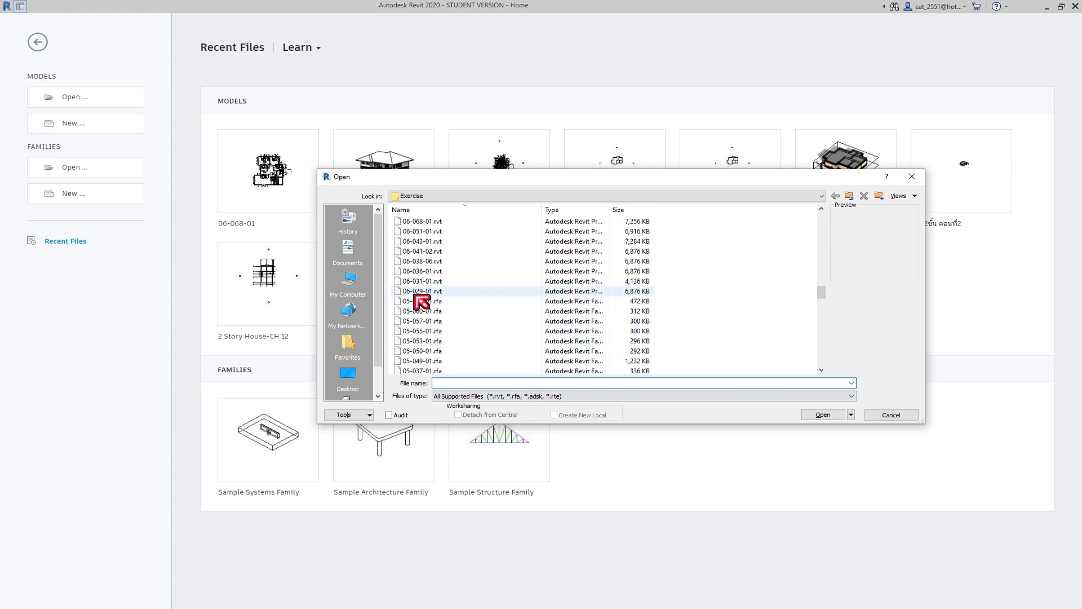
mouse_move(417, 291)
click(423, 231)
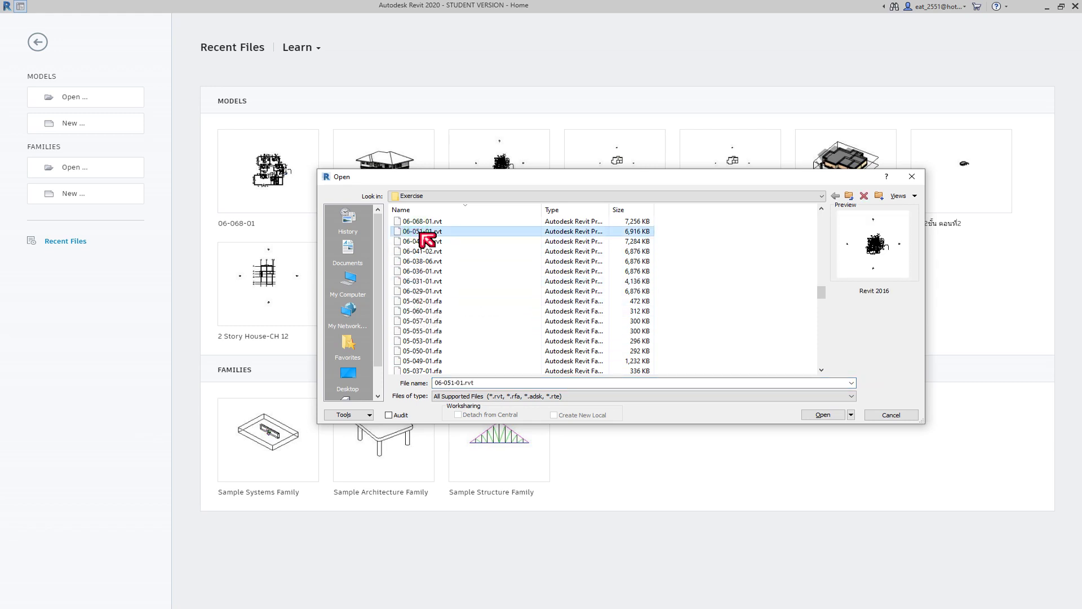
click(827, 415)
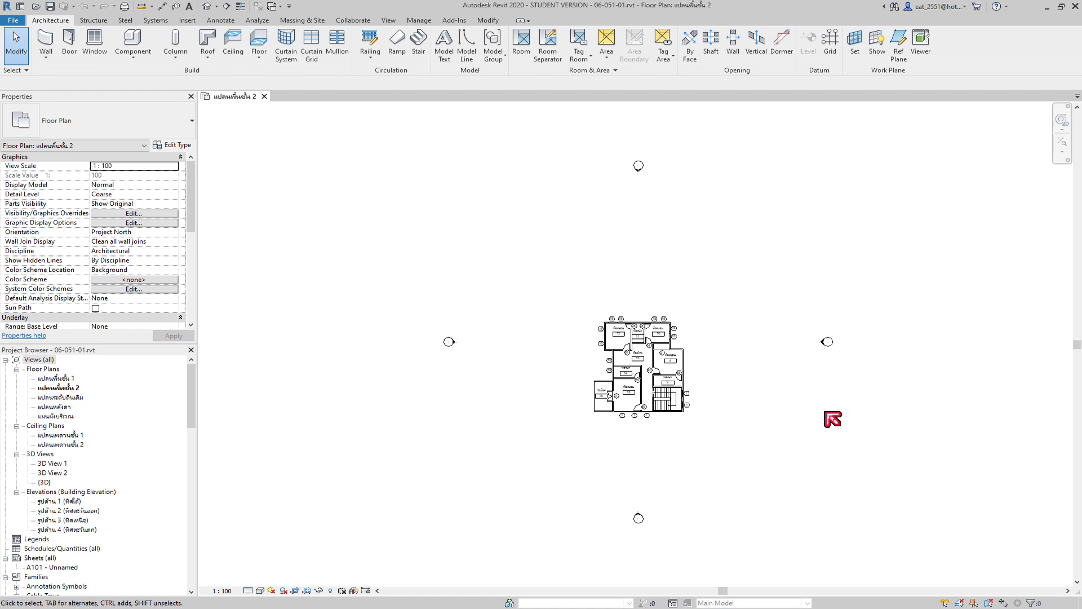
scroll(654, 369, up, 4)
scroll(674, 379, up, 2)
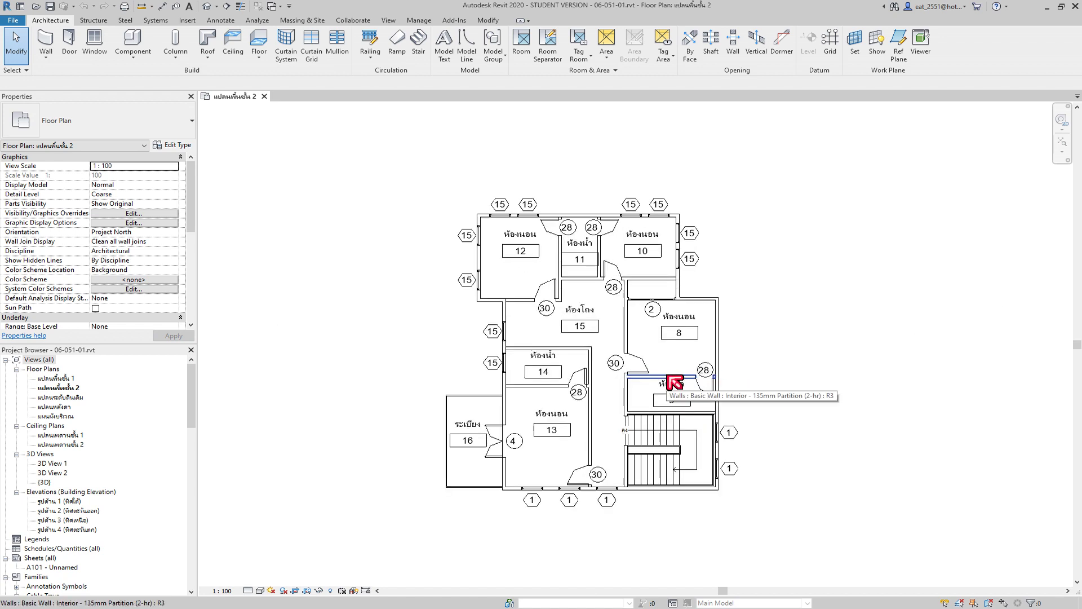
middle_drag(670, 379, 658, 345)
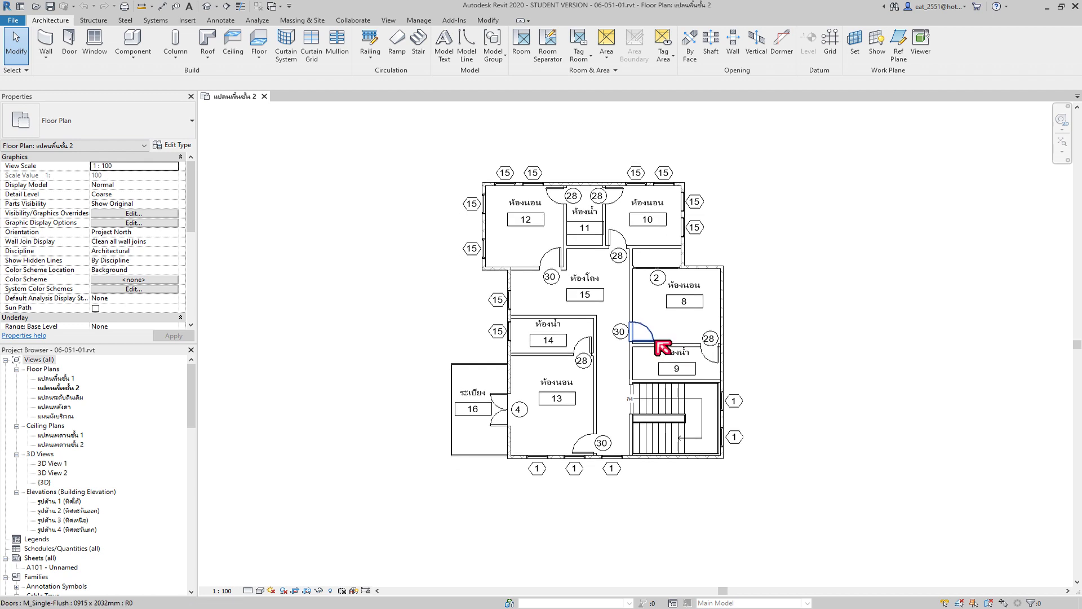
scroll(57, 457, down, 1)
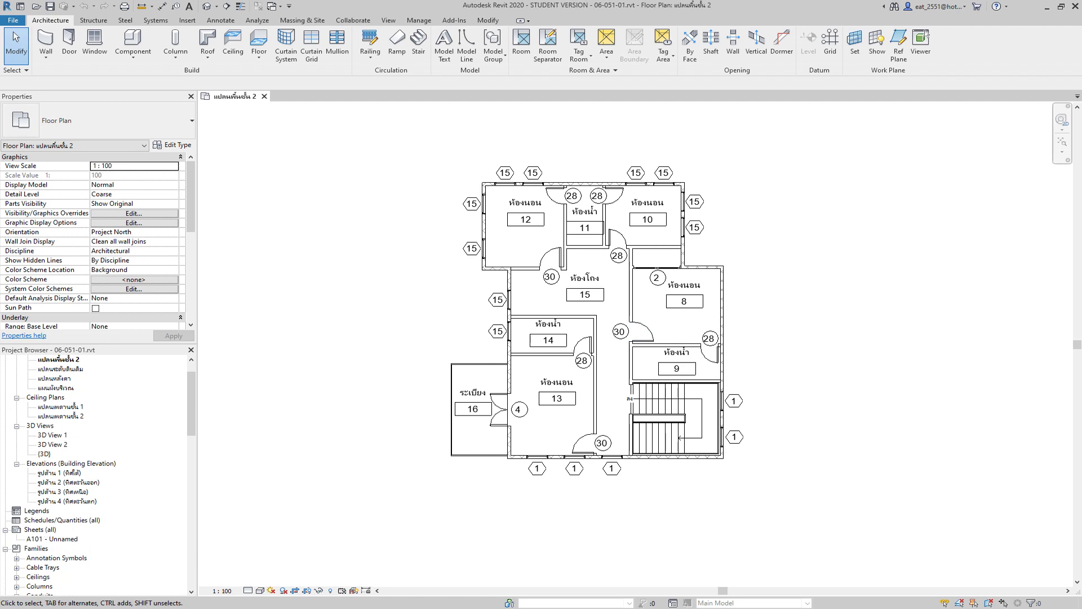
click(450, 577)
Step: Start a new schedule from Schedules/Quantities (all) in the Project Browser
click(50, 520)
right_click(49, 520)
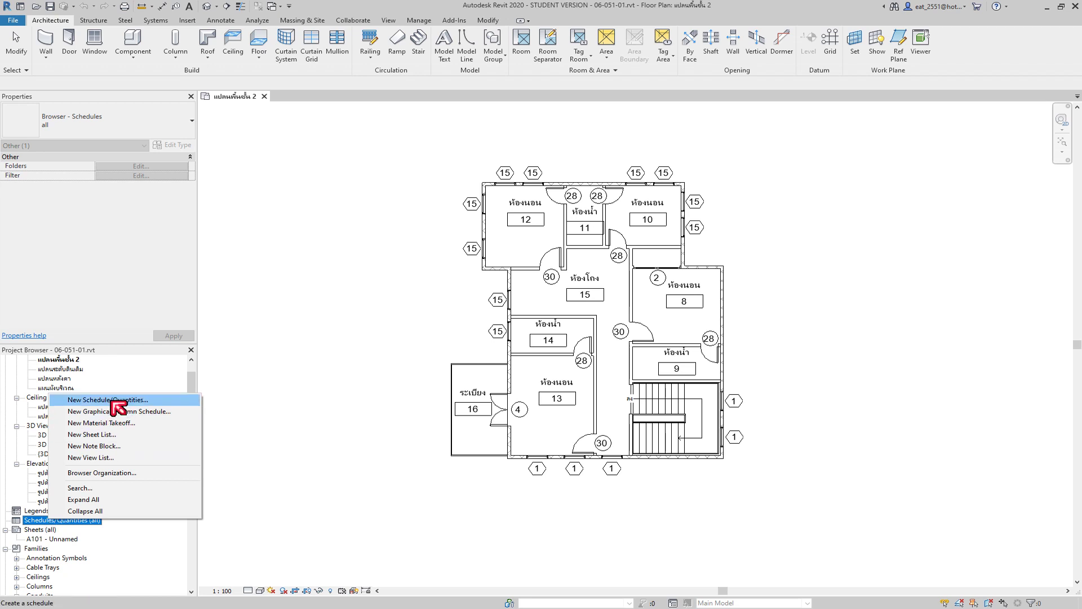
click(117, 400)
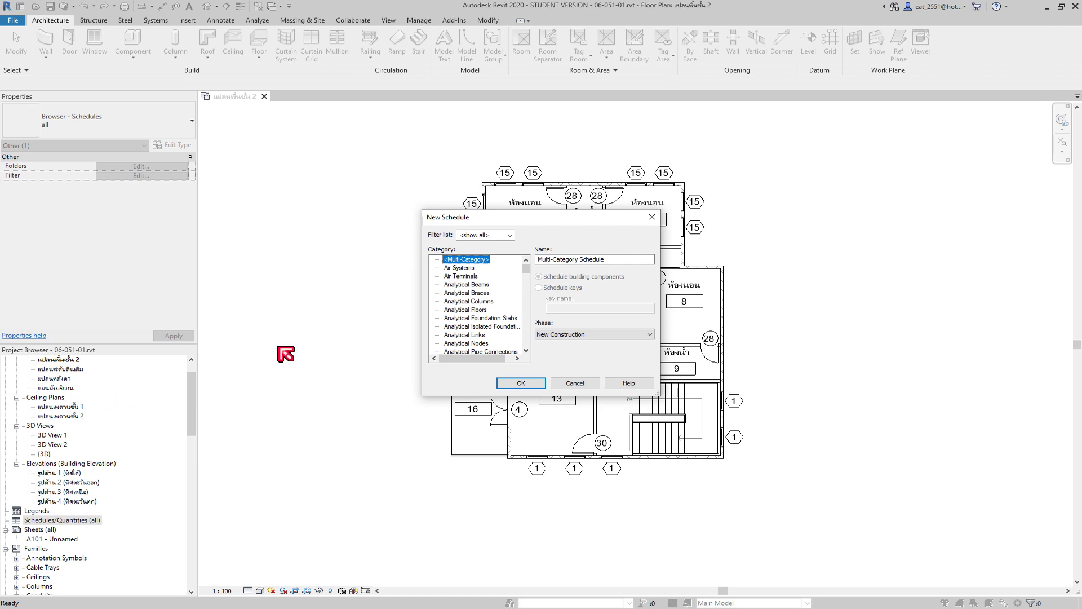
scroll(470, 308, down, 1)
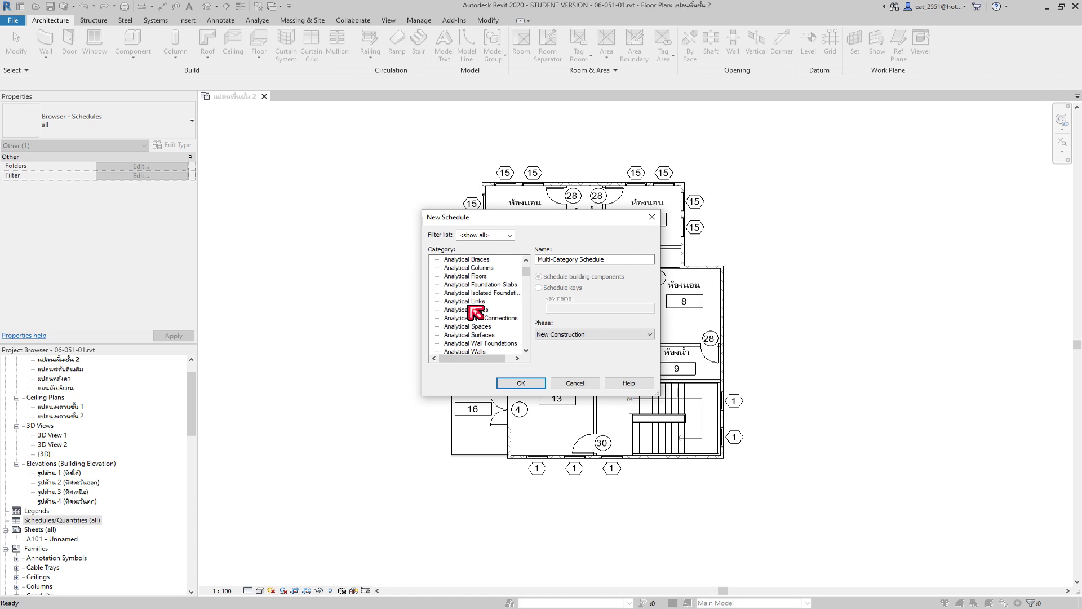
scroll(476, 312, down, 2)
scroll(475, 311, down, 1)
scroll(475, 312, down, 2)
scroll(475, 312, down, 3)
scroll(475, 311, down, 3)
scroll(476, 312, down, 3)
scroll(477, 311, down, 2)
scroll(477, 312, down, 1)
scroll(477, 312, down, 1)
scroll(477, 312, down, 1)
scroll(477, 312, down, 1)
scroll(477, 312, down, 2)
scroll(477, 312, down, 1)
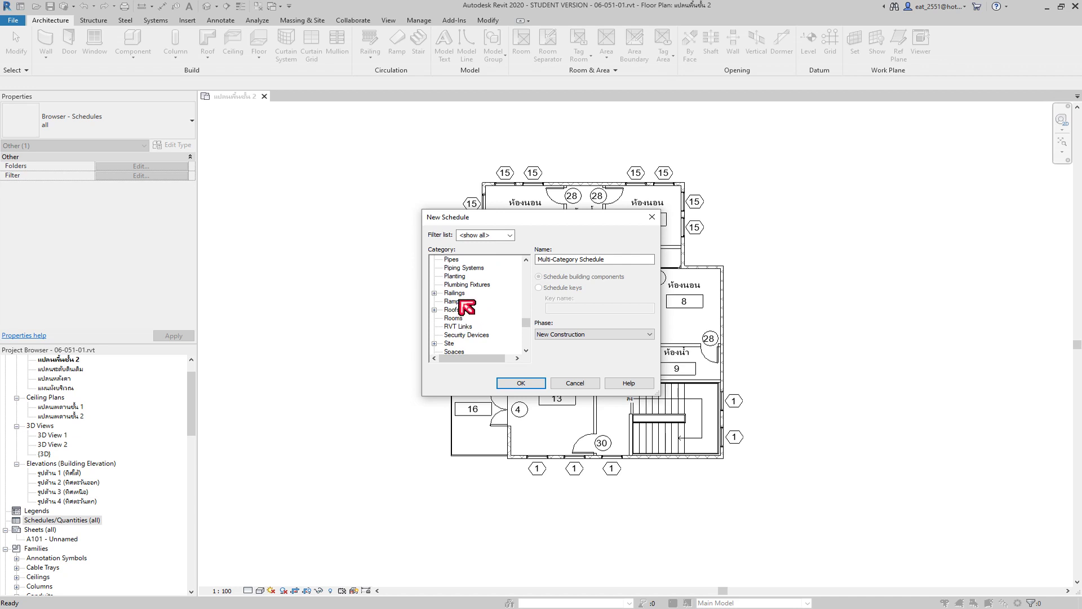
Step: Create a Rooms schedule named 'Room Schedule' that lists the building's rooms, then select the Number field
click(460, 319)
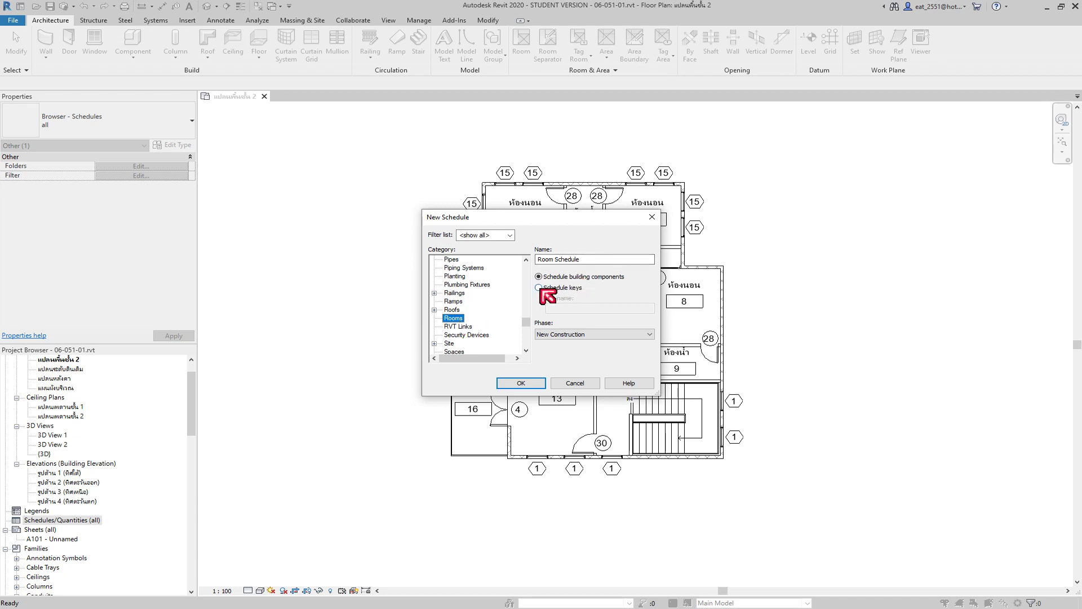
click(540, 288)
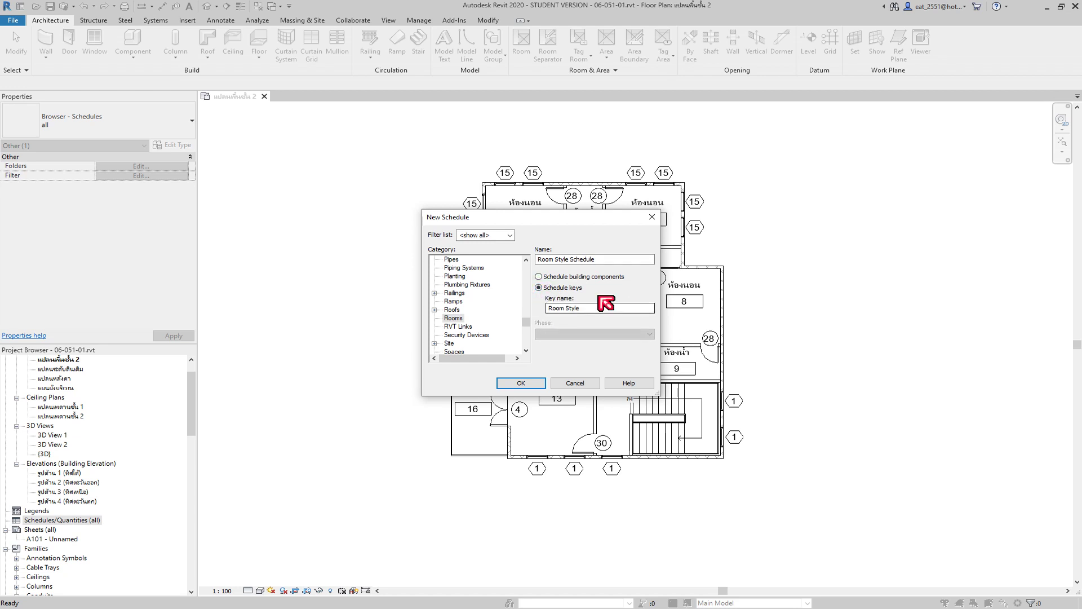
click(602, 306)
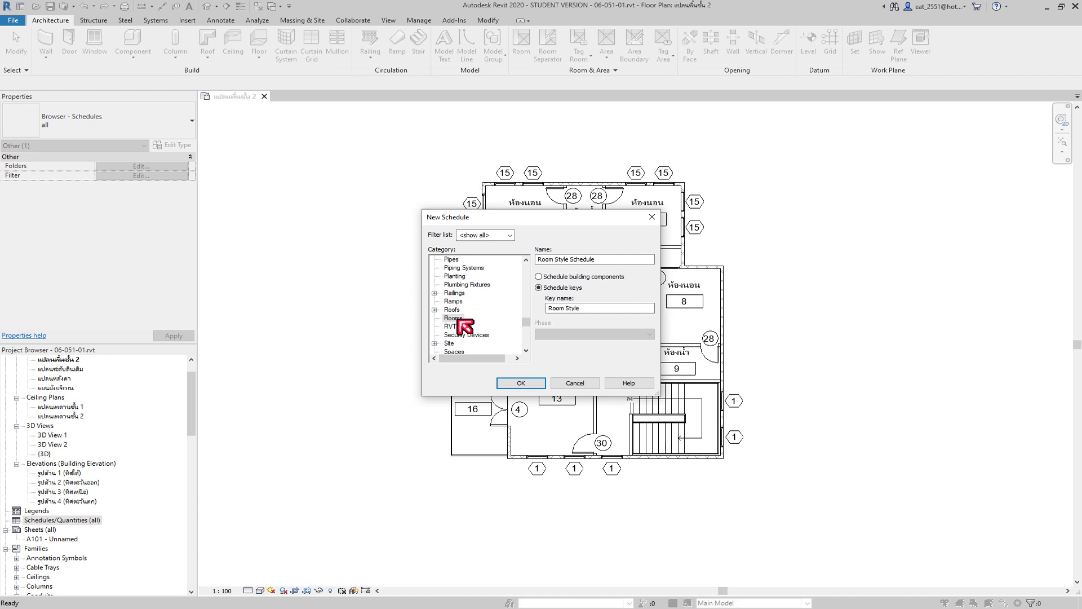
click(538, 277)
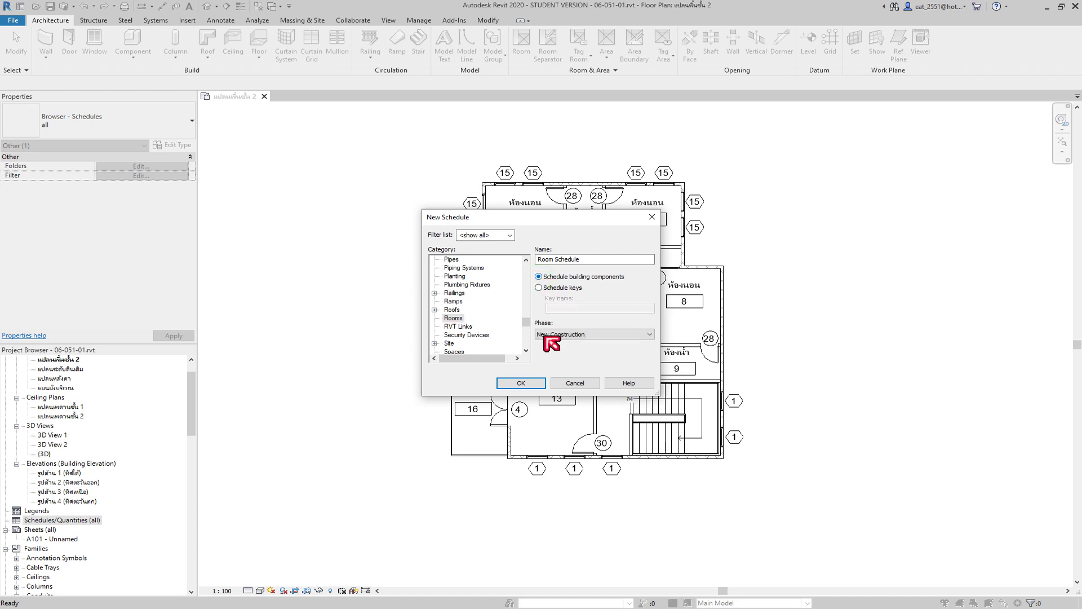
click(596, 261)
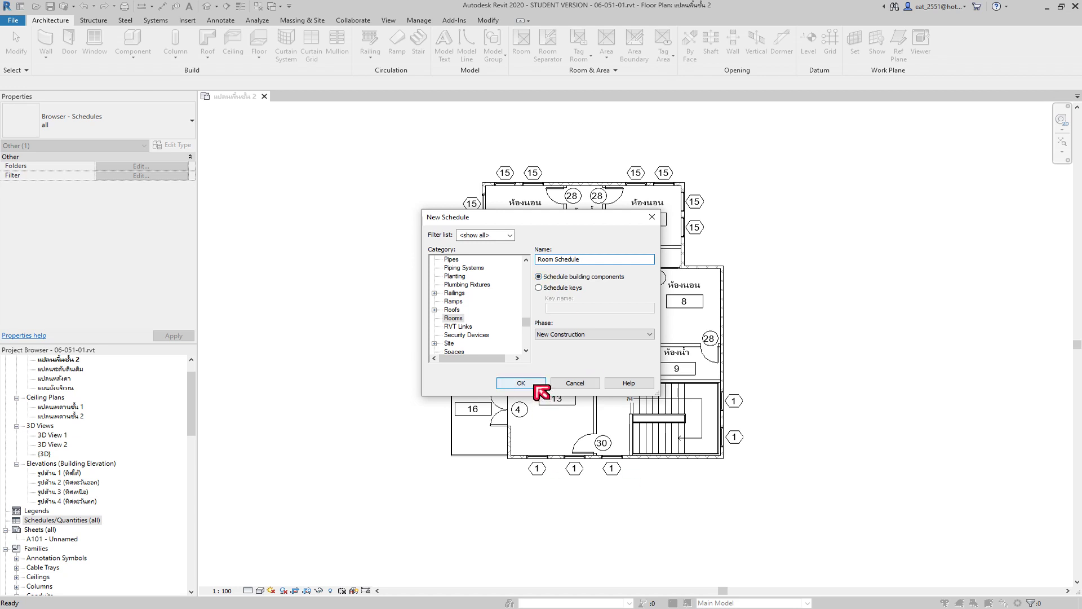
click(535, 386)
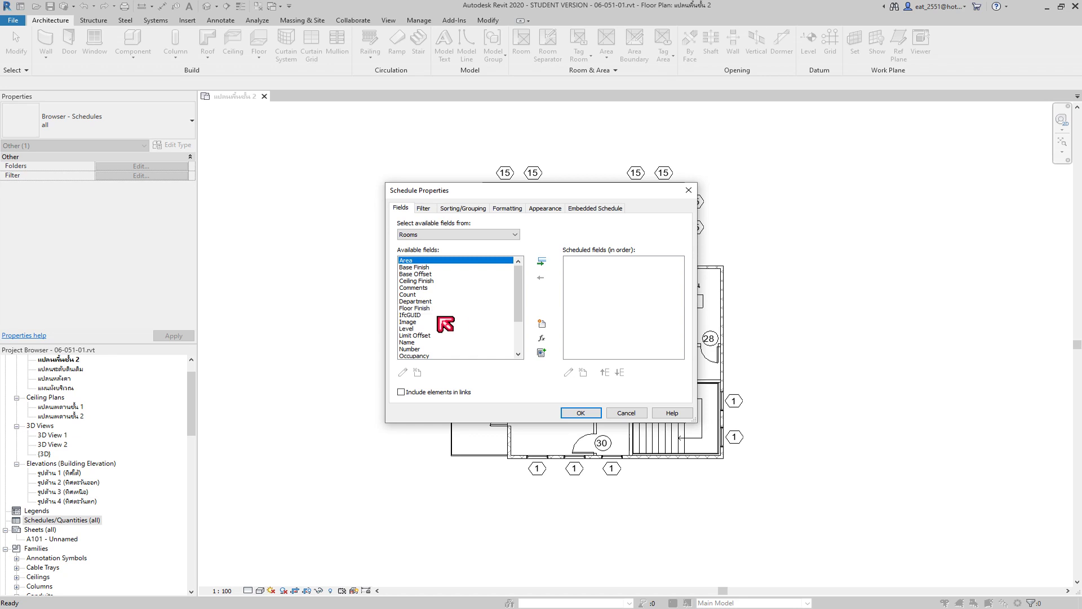
click(406, 350)
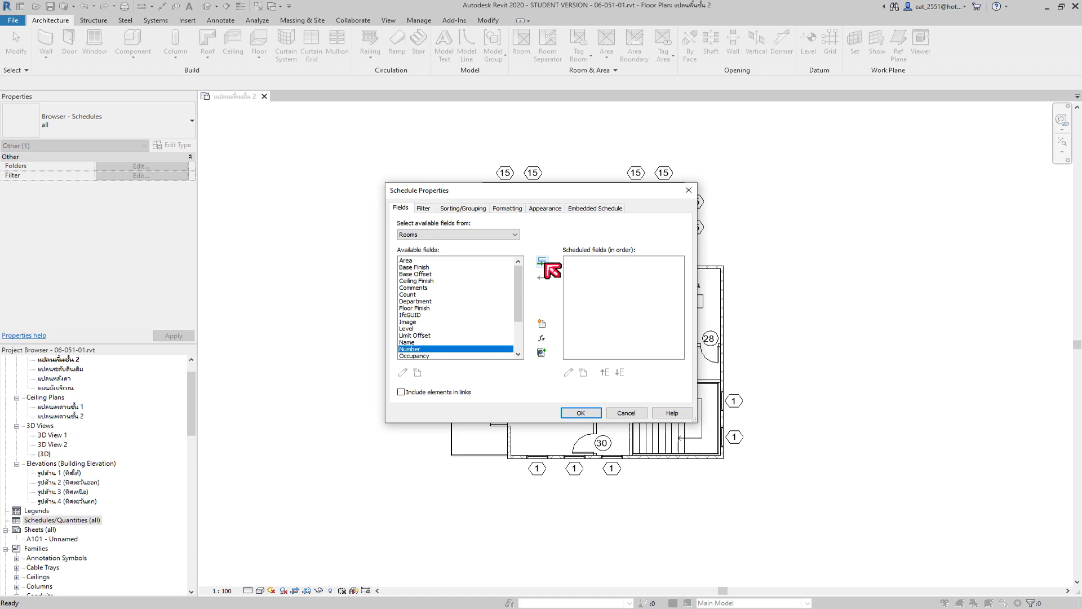
Step: Add Number, Name, Floor Finish and Ceiling Finish to the scheduled fields
click(543, 261)
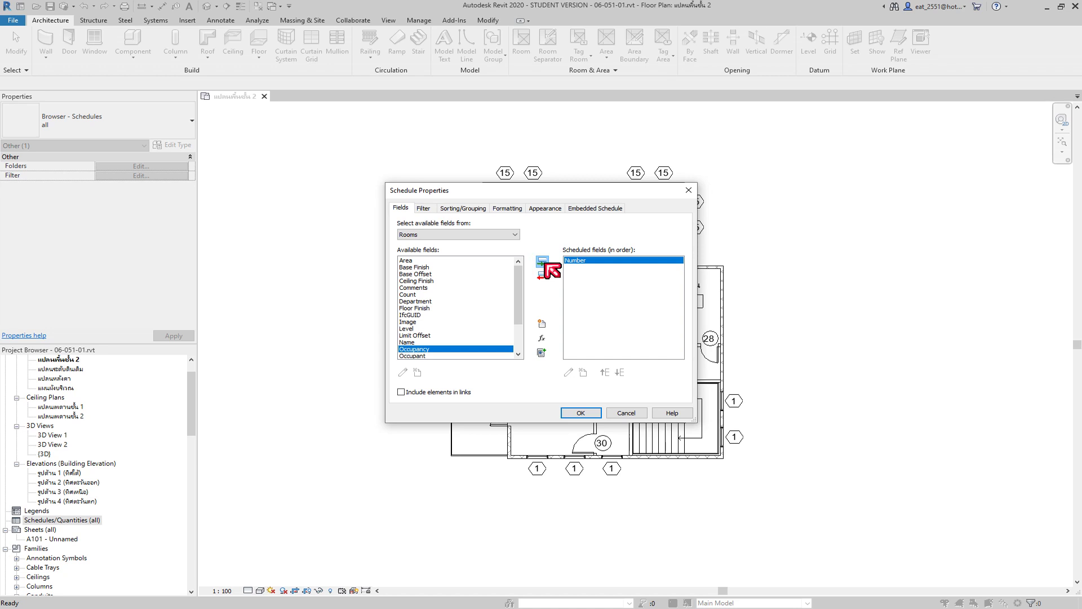
click(408, 342)
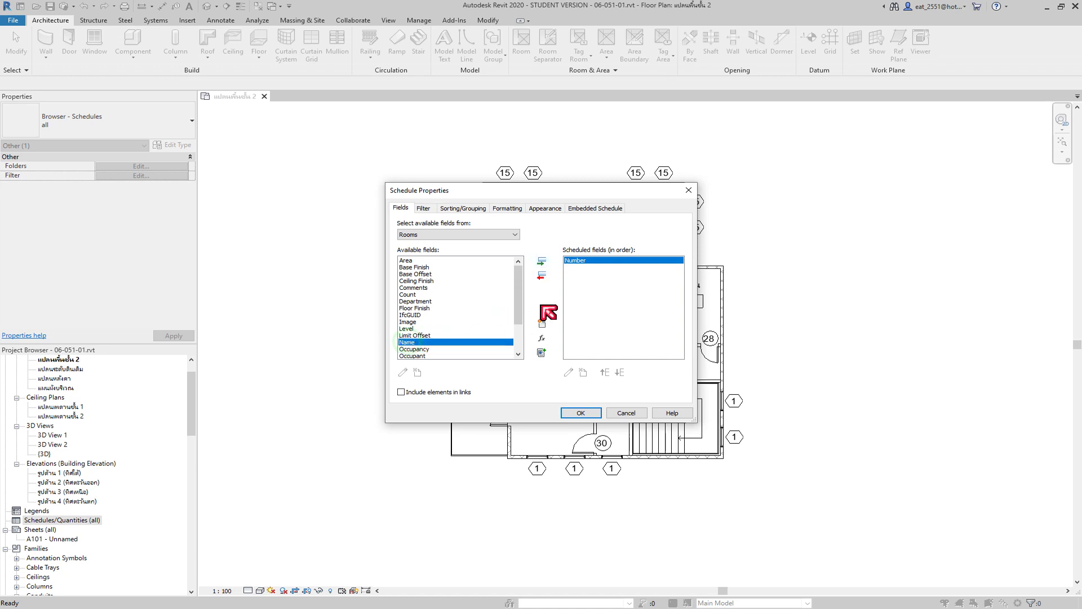
click(542, 261)
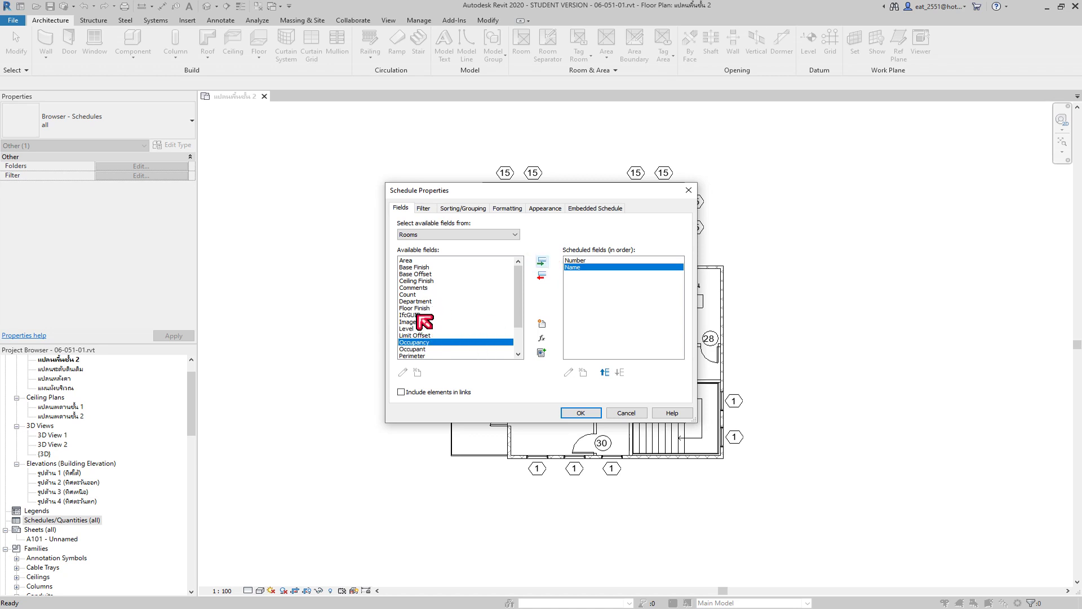
click(416, 309)
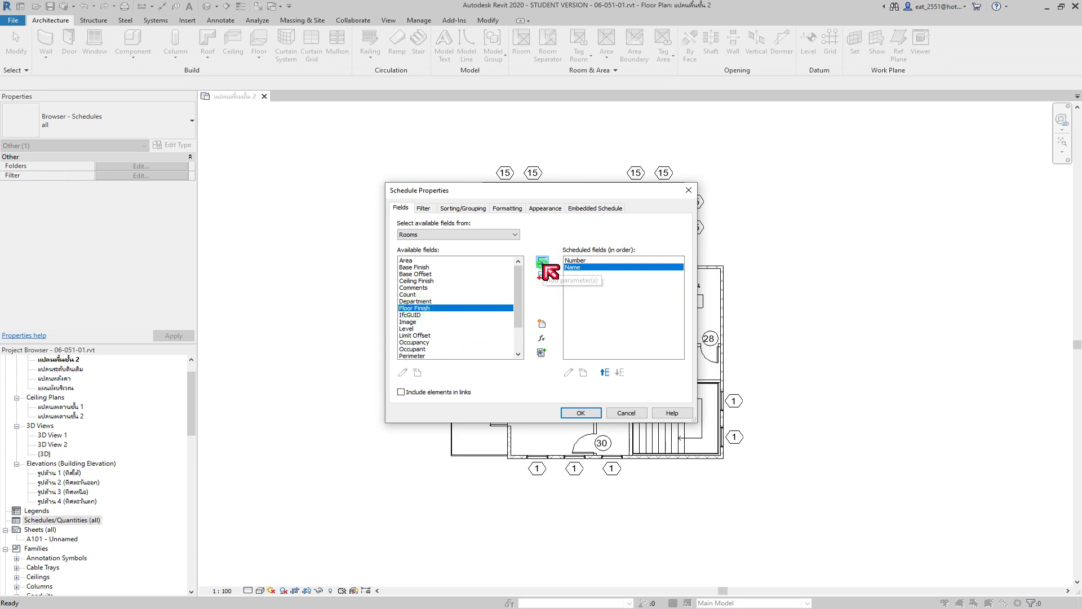
click(542, 261)
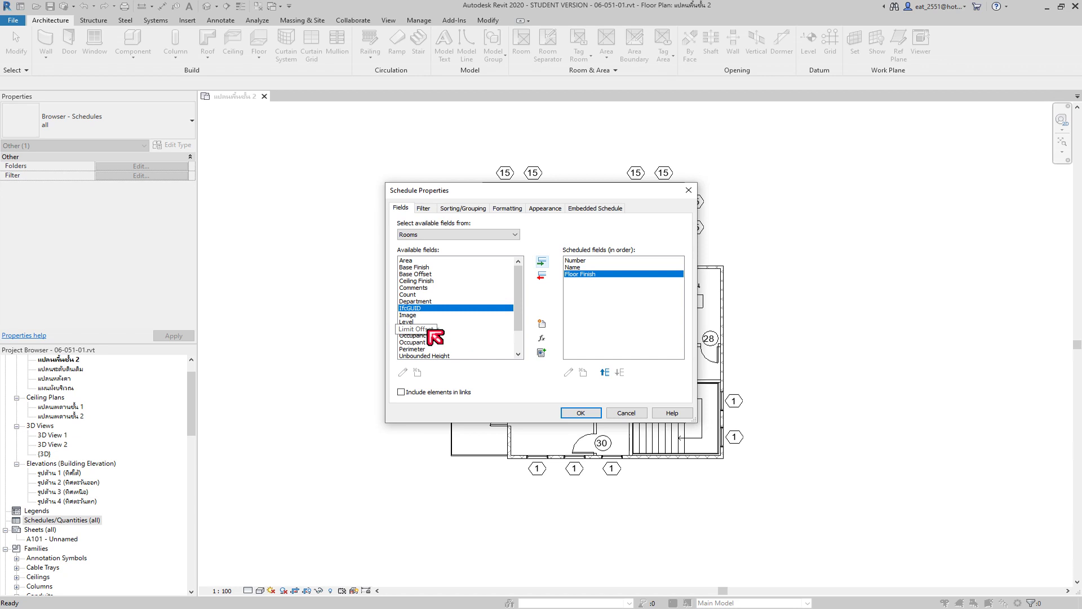
click(420, 282)
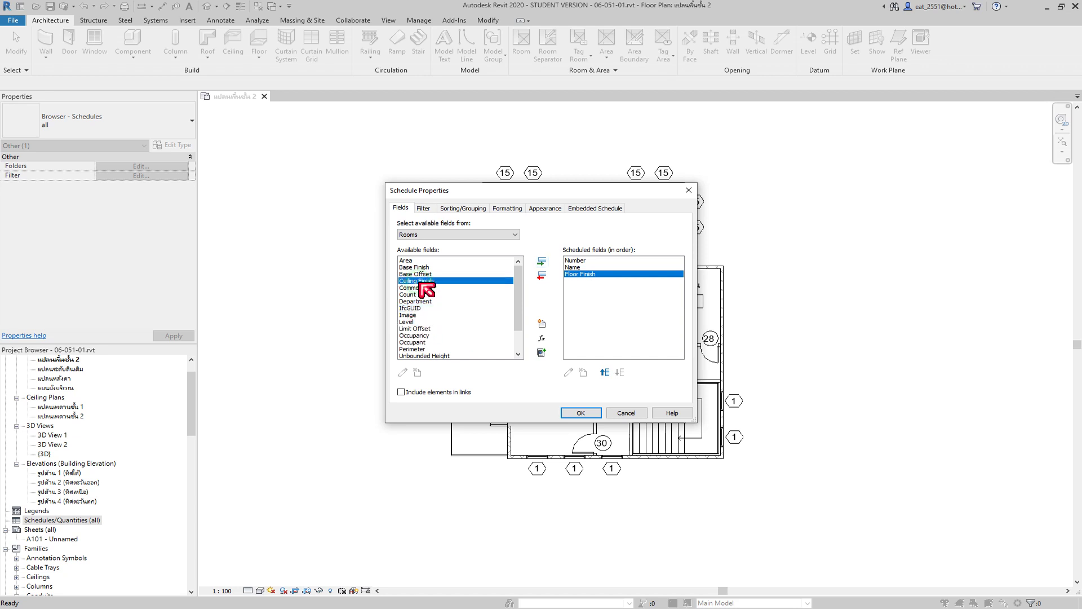
click(543, 261)
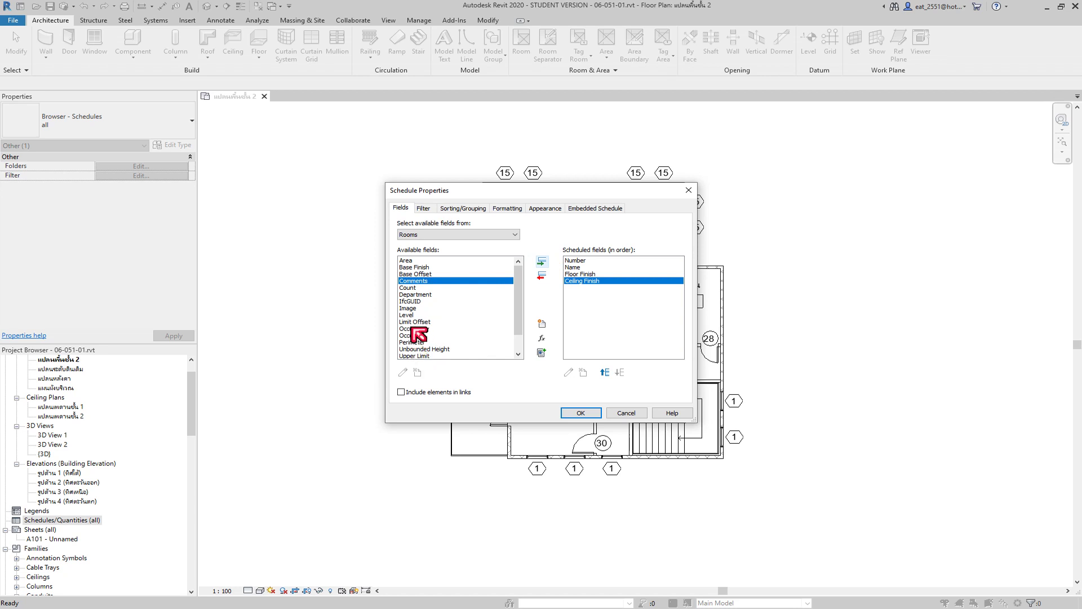
Step: Add Wall Finish, Area, Level and Comments to the scheduled fields
scroll(421, 334, down, 1)
click(415, 349)
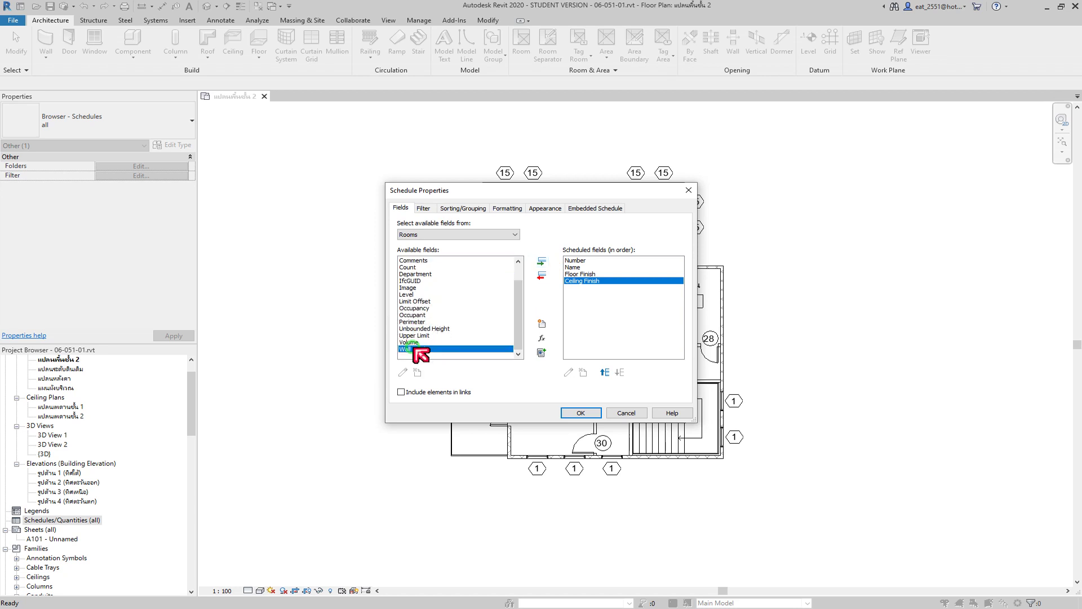
click(543, 262)
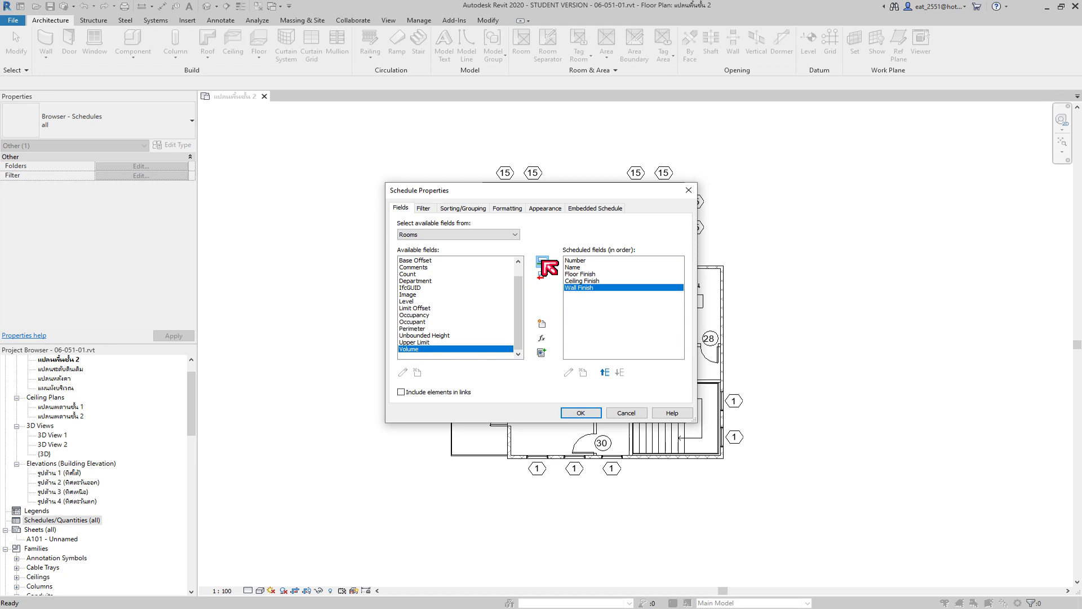
scroll(419, 314, up, 1)
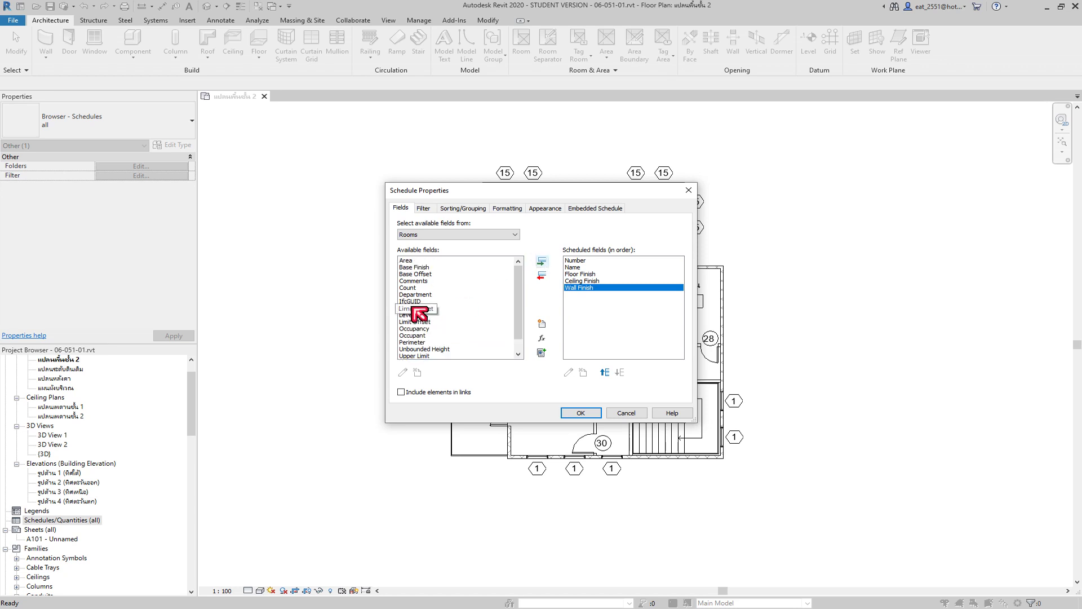
click(417, 260)
click(541, 263)
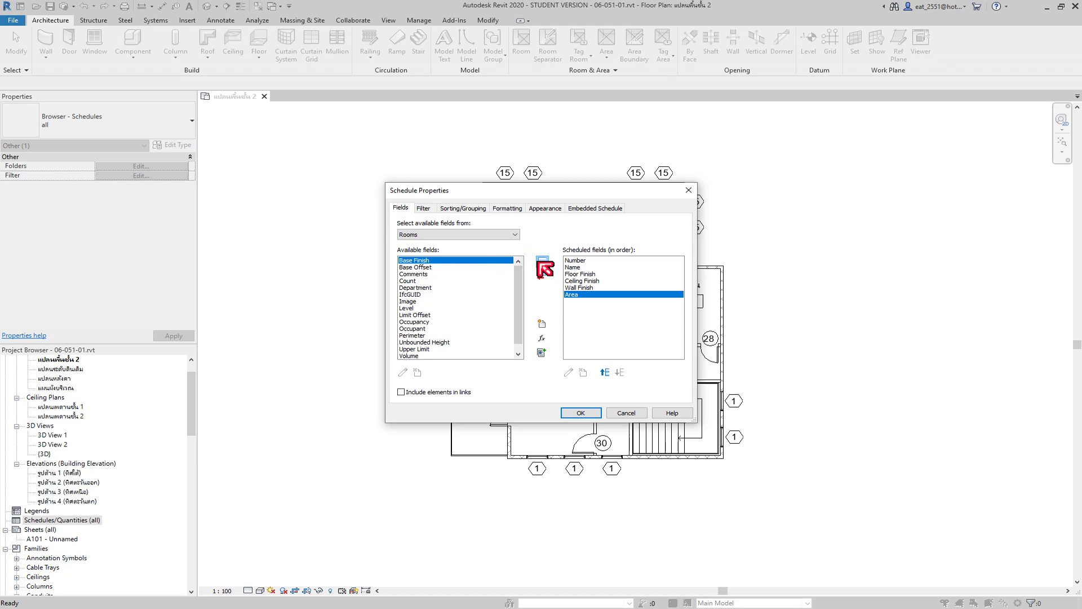
scroll(417, 347, down, 1)
click(410, 301)
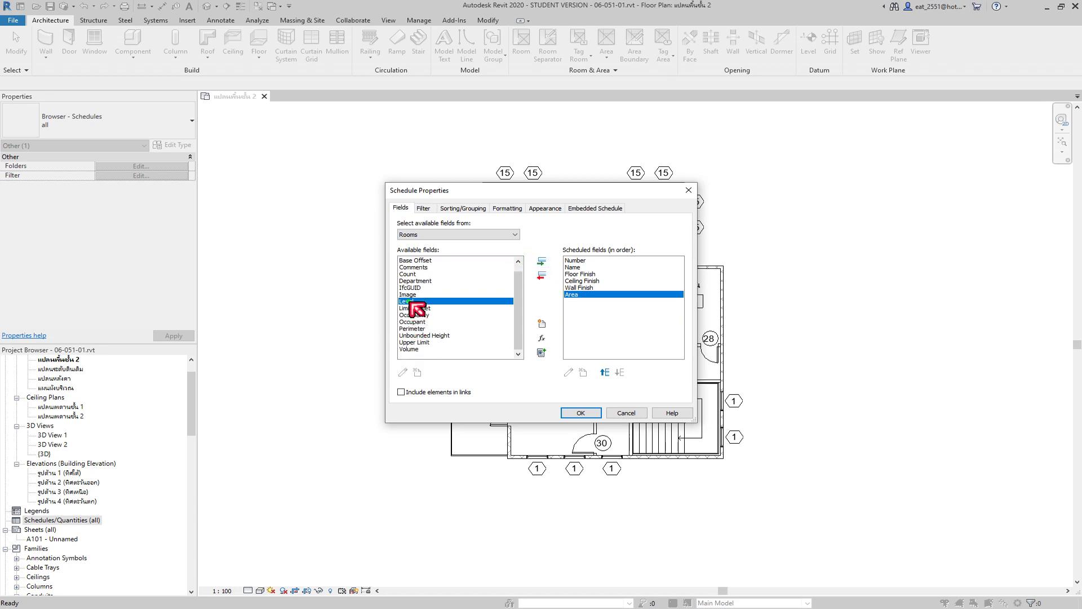
click(541, 261)
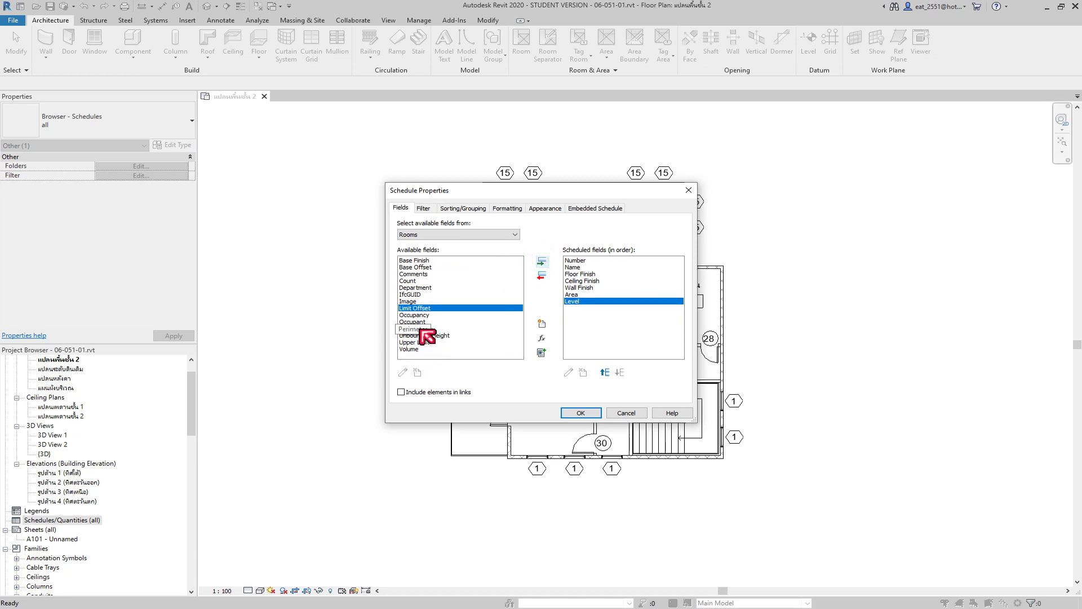
click(417, 275)
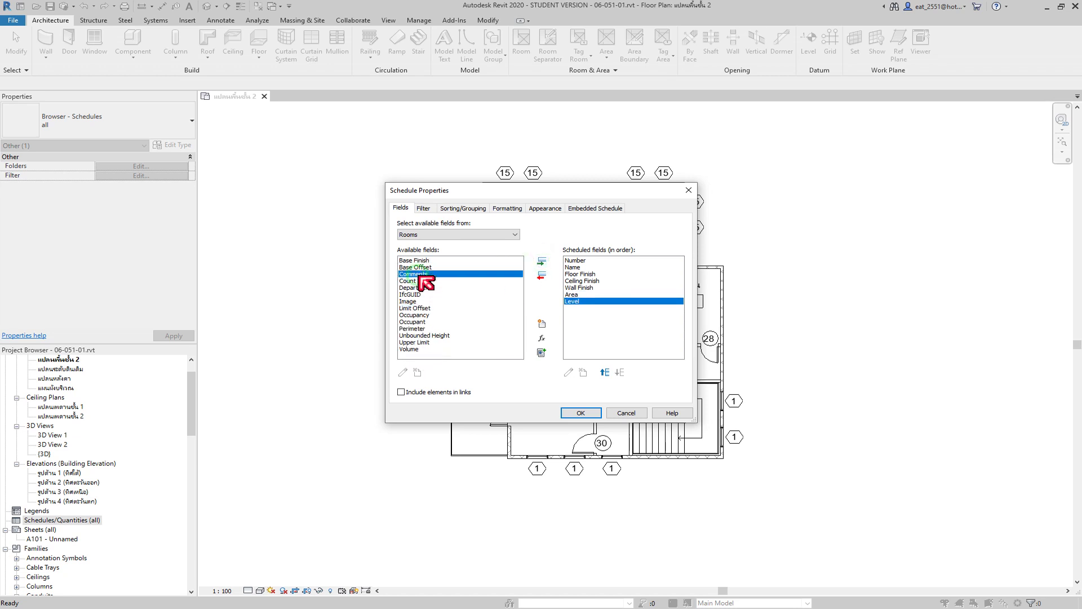
click(542, 262)
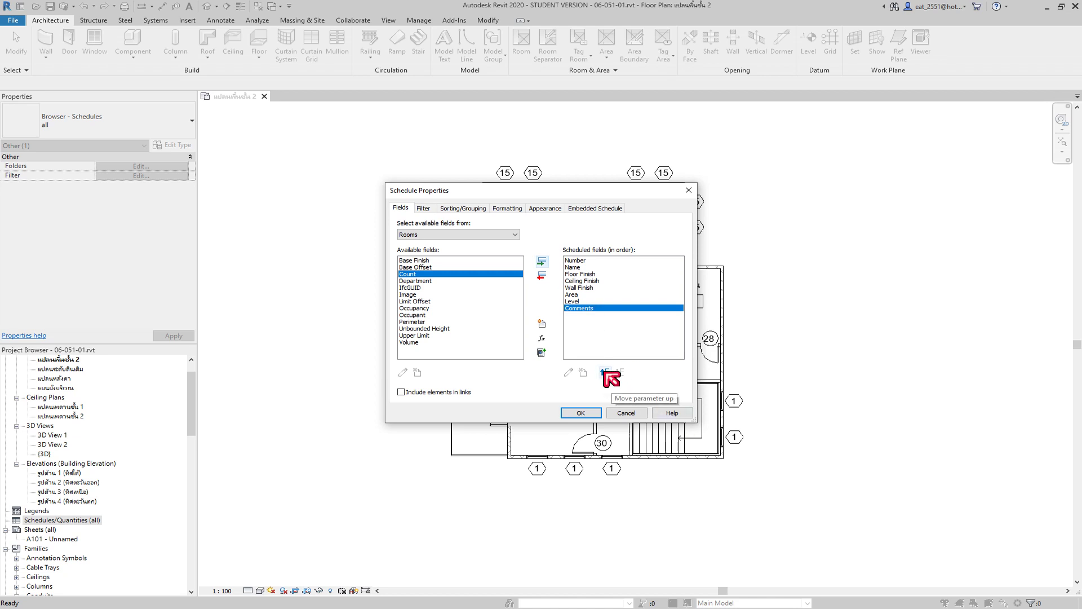
Step: Keep Comments as the last field and generate the Room Schedule table of 16 rooms
click(604, 372)
click(604, 373)
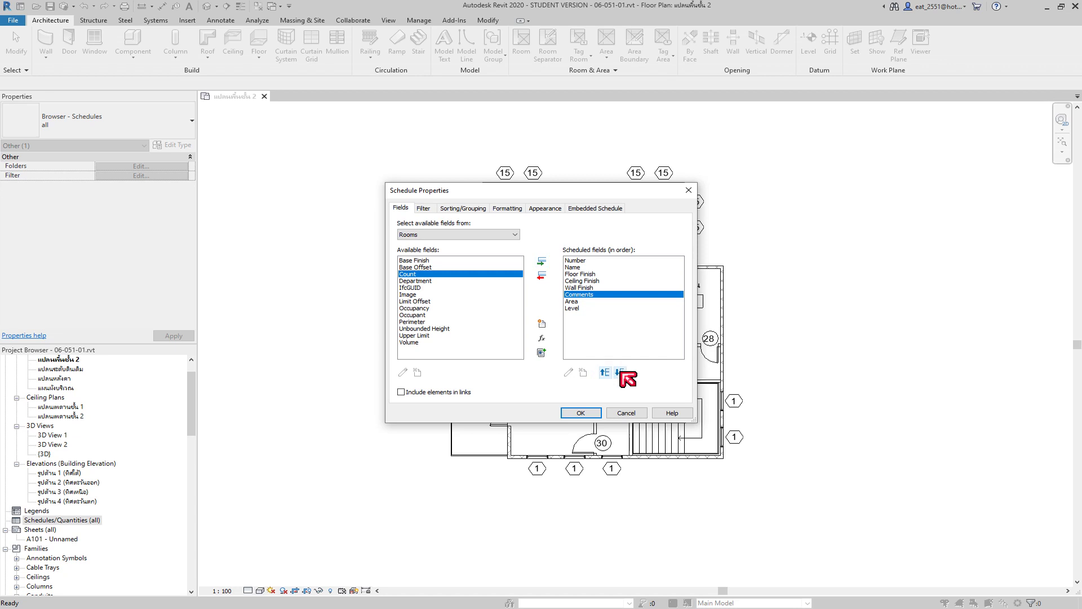
click(619, 372)
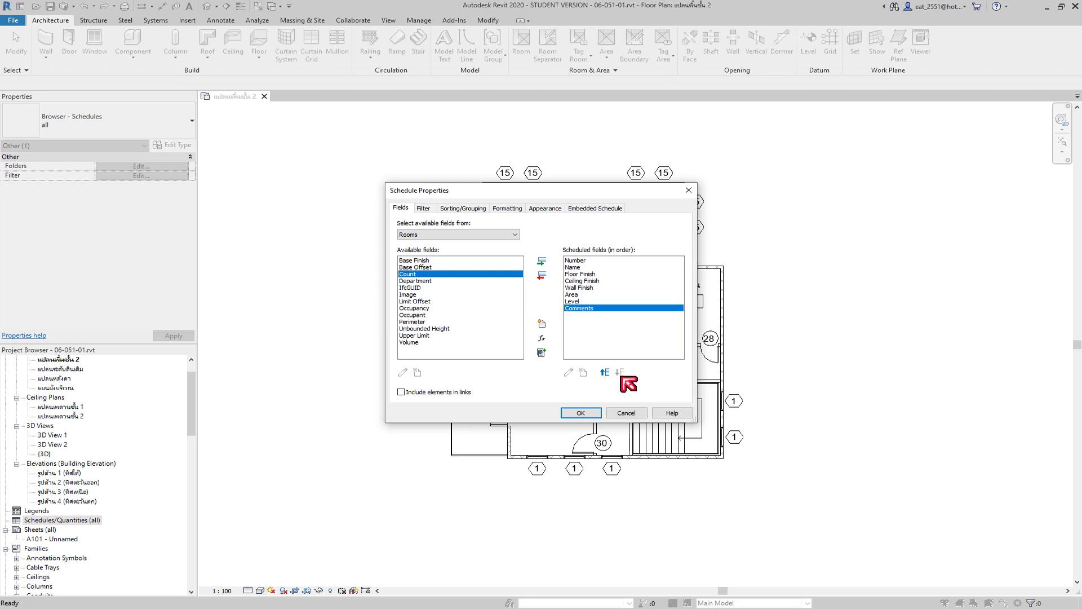
click(586, 419)
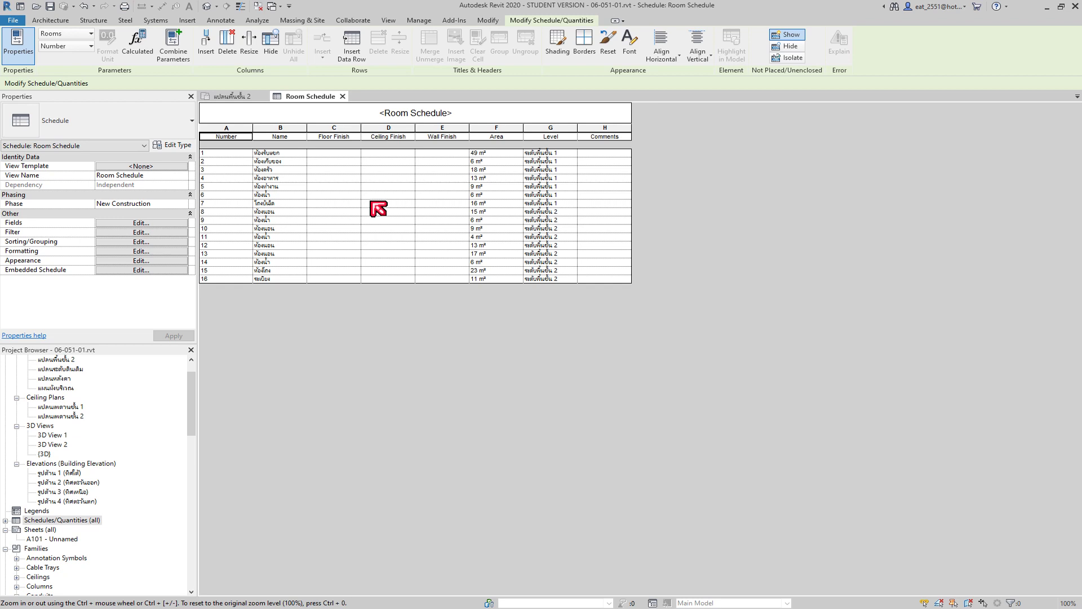
right_click(562, 138)
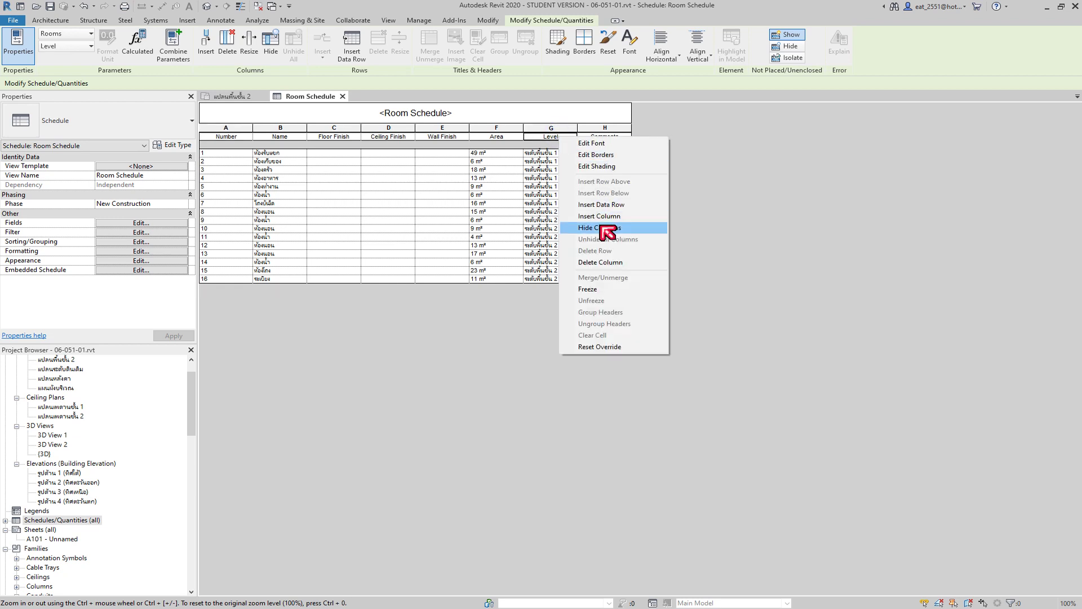
Step: Hide the Level column in the Room Schedule
click(607, 228)
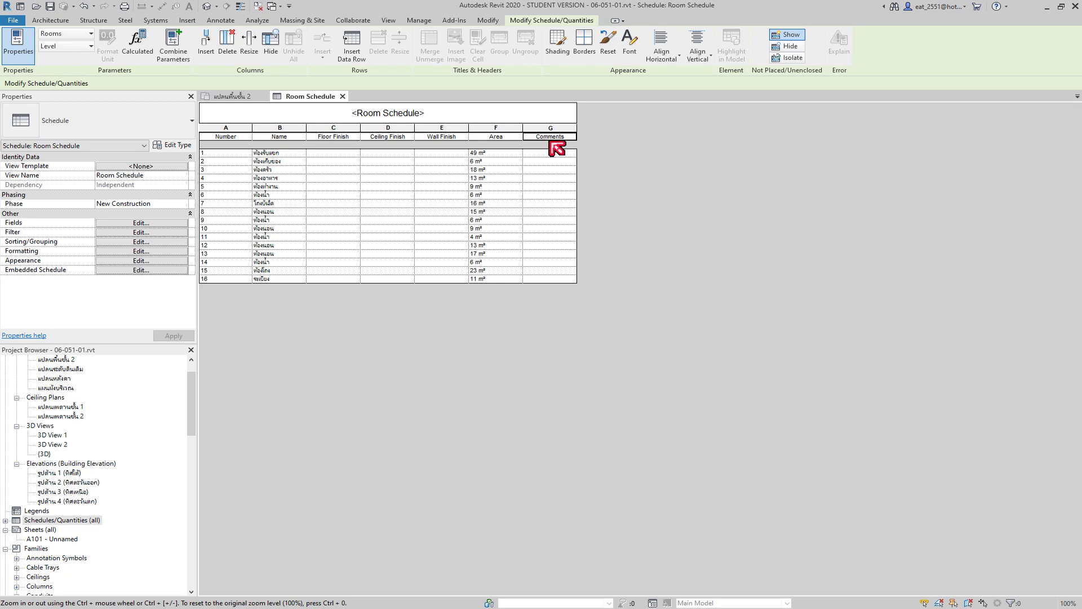
Step: Group the Floor, Ceiling and Wall Finish headers under one Thai surface-materials heading
click(319, 137)
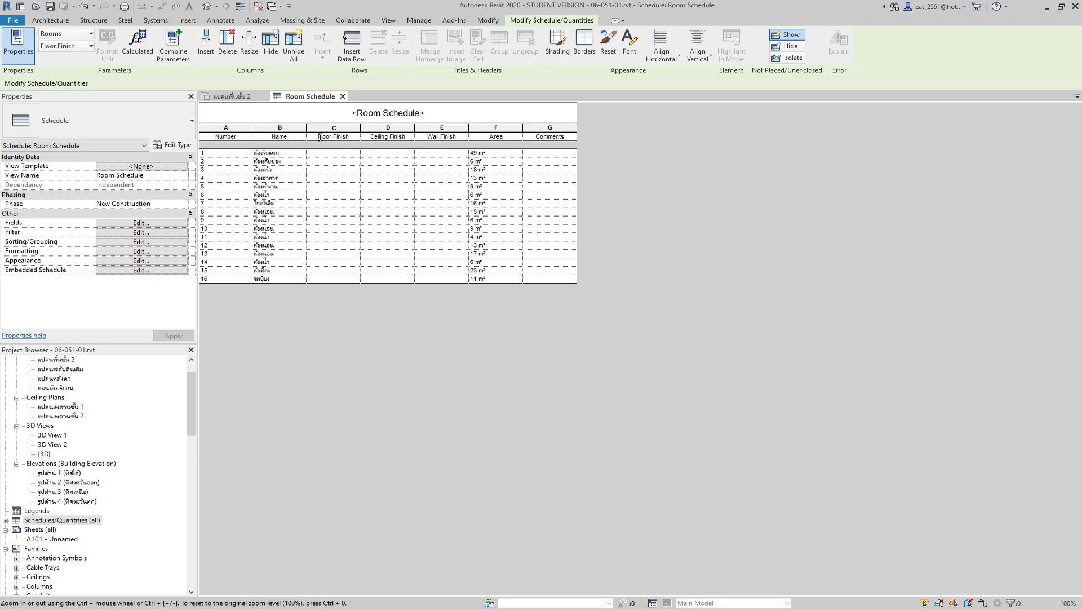
shift+click(446, 138)
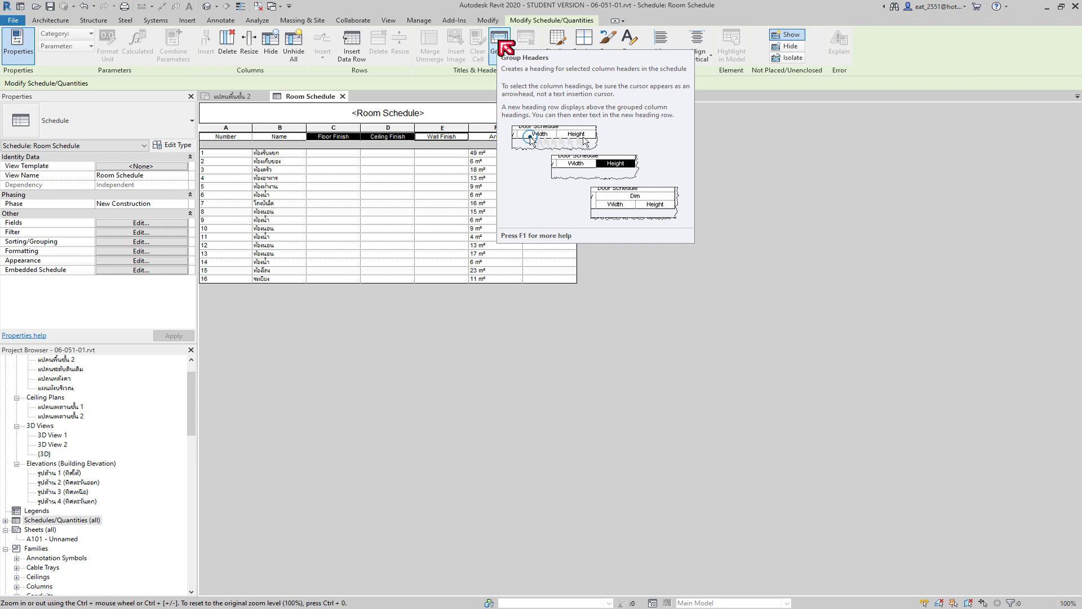
click(500, 42)
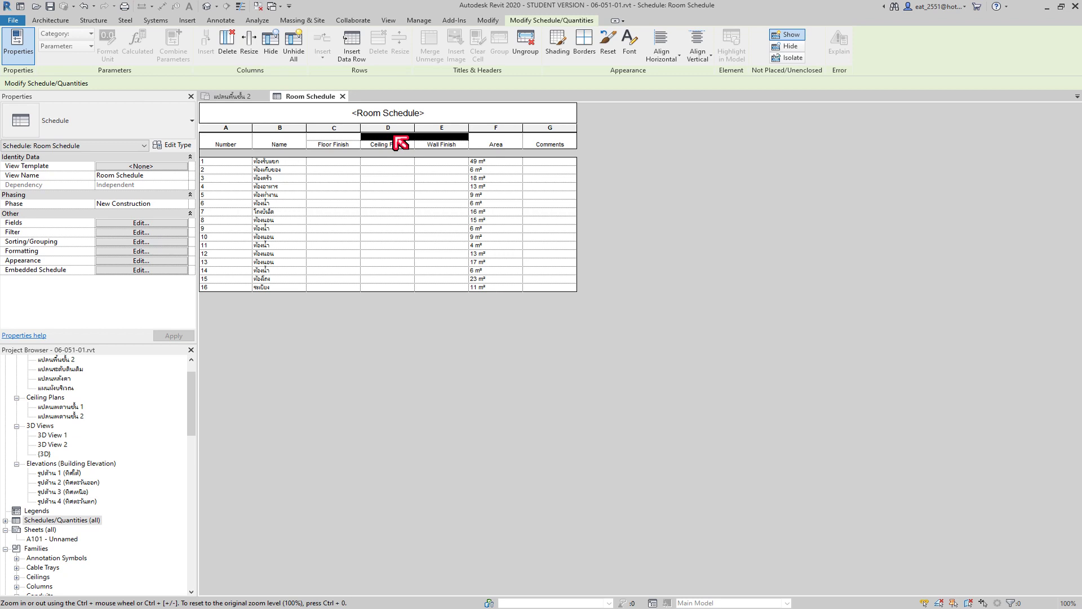
click(393, 137)
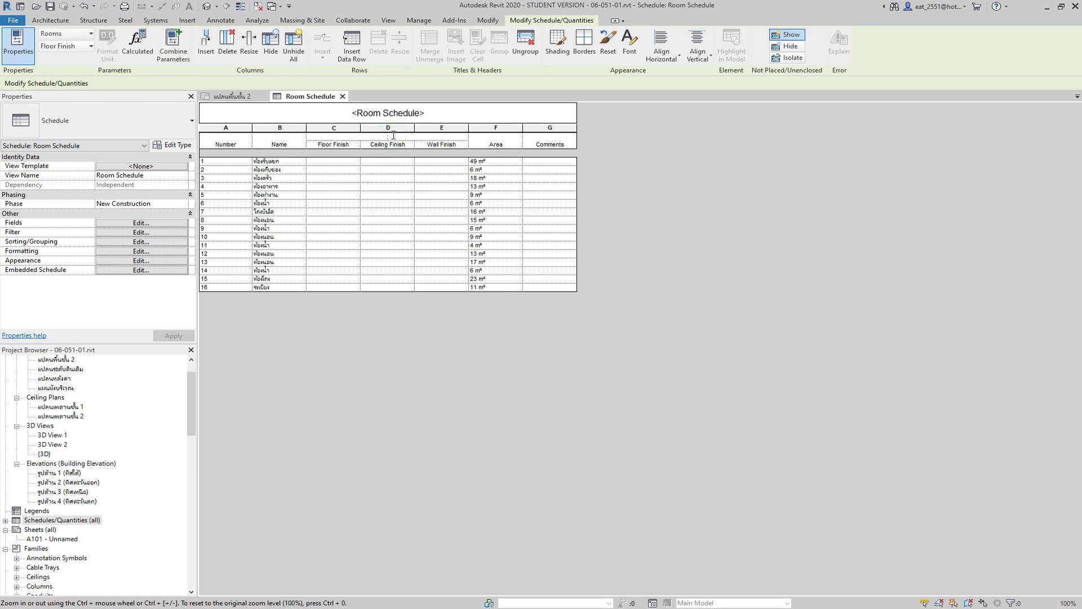
text(ัสดุ)
text(ป)
text(ื้นผิ)
text(ว)
Step: Rename the Number and Name headers to 'หมายเลขห้อง' and 'ชื่อห้อง'
double_click(238, 145)
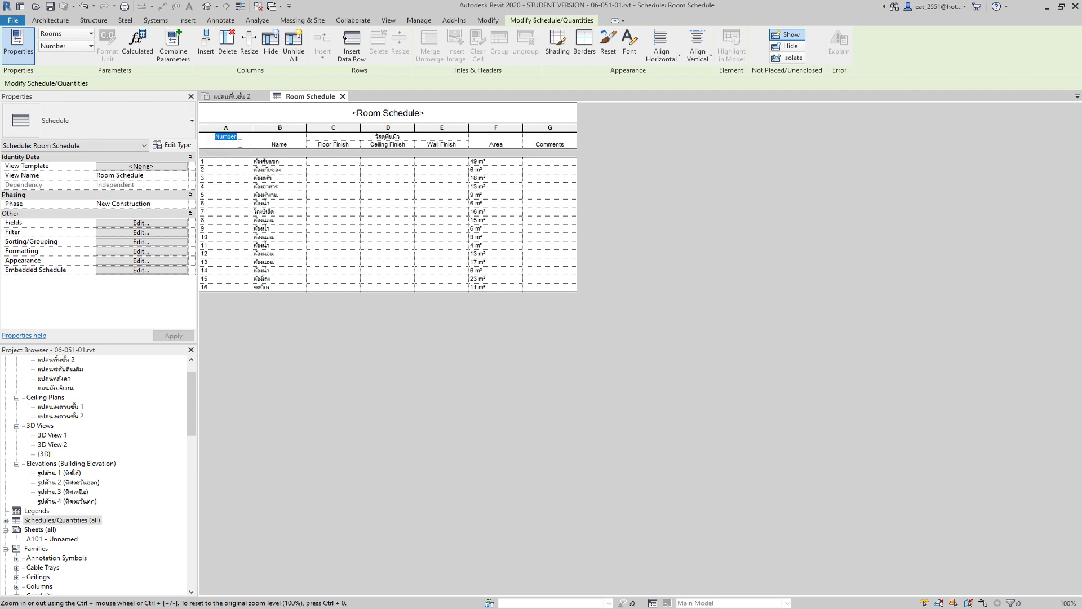
text(หมาย)
text(เลขห้อง)
click(289, 145)
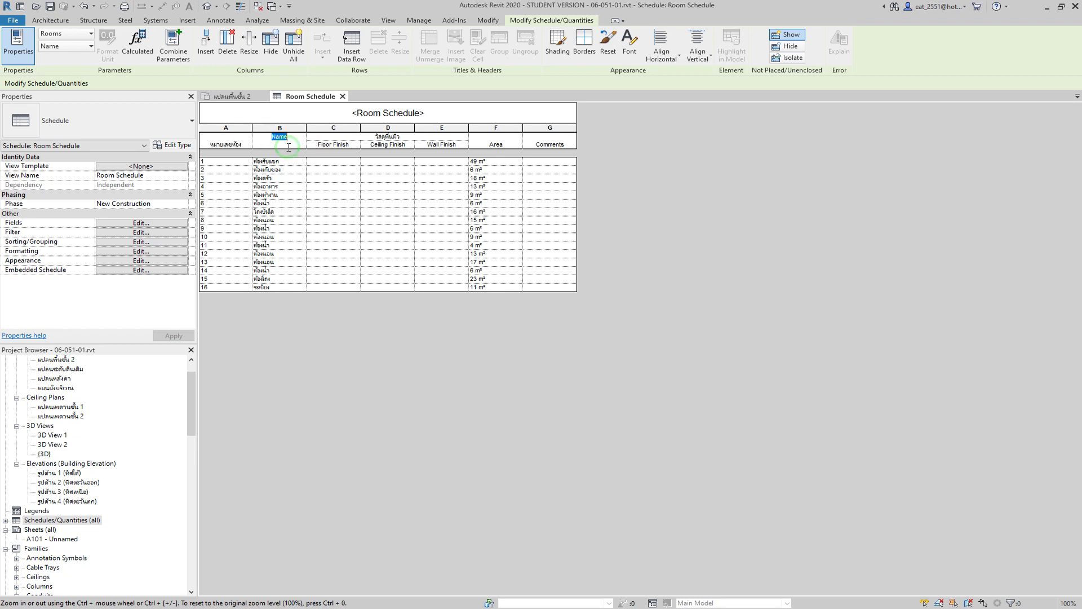
key(BackSpace)
text(อห้)
text(อง)
Step: Replace the Floor Finish header with its Thai floor-material name
click(333, 144)
click(350, 146)
key(BackSpace)
key(BackSpace)
key(BackSpace)
key(BackSpace)
key(BackSpace)
key(BackSpace)
key(BackSpace)
key(BackSpace)
key(BackSpace)
key(BackSpace)
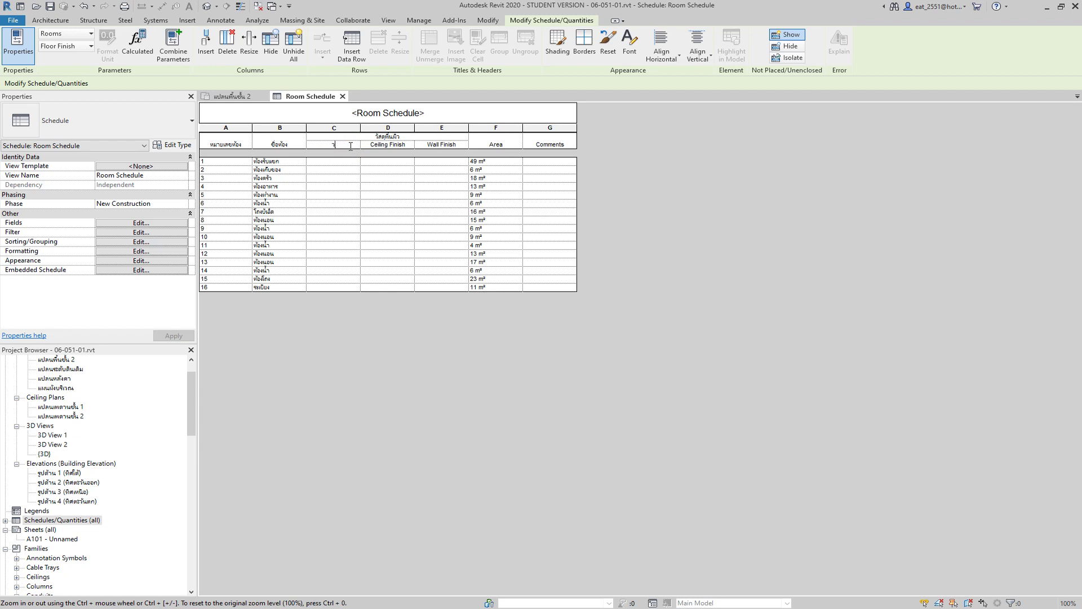
text(ัสดุพื้น)
Step: Give Ceiling Finish a Thai ceiling-material header and rename Wall Finish to 'วัสดุผนัง'
click(409, 145)
key(BackSpace)
key(BackSpace)
key(BackSpace)
key(BackSpace)
key(BackSpace)
key(BackSpace)
key(BackSpace)
key(BackSpace)
key(BackSpace)
key(BackSpace)
key(BackSpace)
key(BackSpace)
text(สด)
text(ุเพดาน)
key(BackSpace)
text(น)
click(441, 144)
key(BackSpace)
key(BackSpace)
key(BackSpace)
key(BackSpace)
key(BackSpace)
key(BackSpace)
key(BackSpace)
key(BackSpace)
key(BackSpace)
text(วัสดุ)
text(ผนั)
text(ง)
Step: Give the Area column a Thai header and rename Comments to 'ค่าอธิบาย'
click(513, 141)
text(พื้นที่)
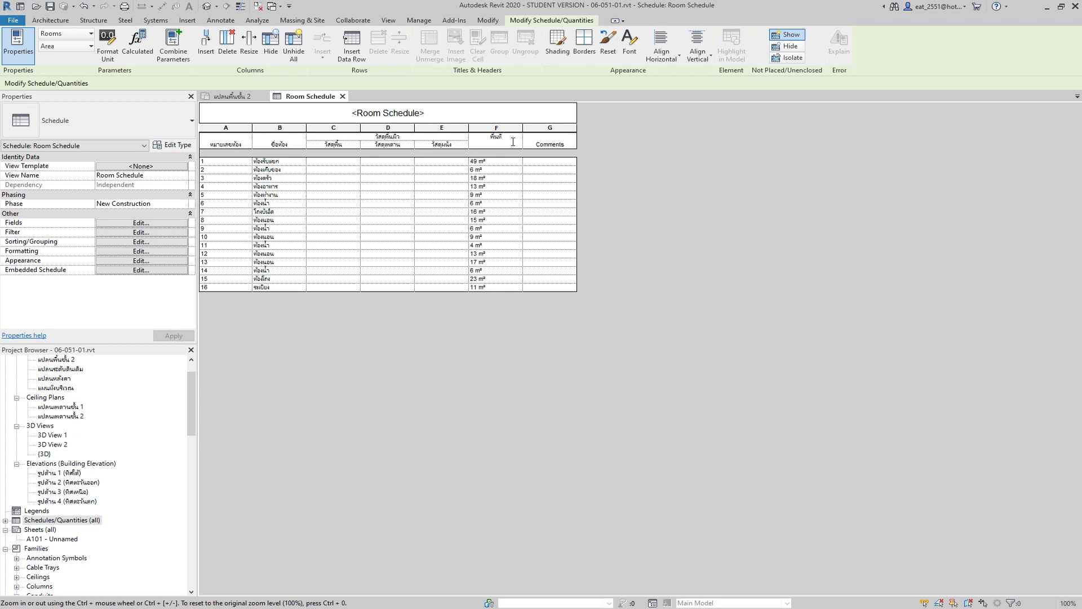
click(548, 146)
text(ค่าอ)
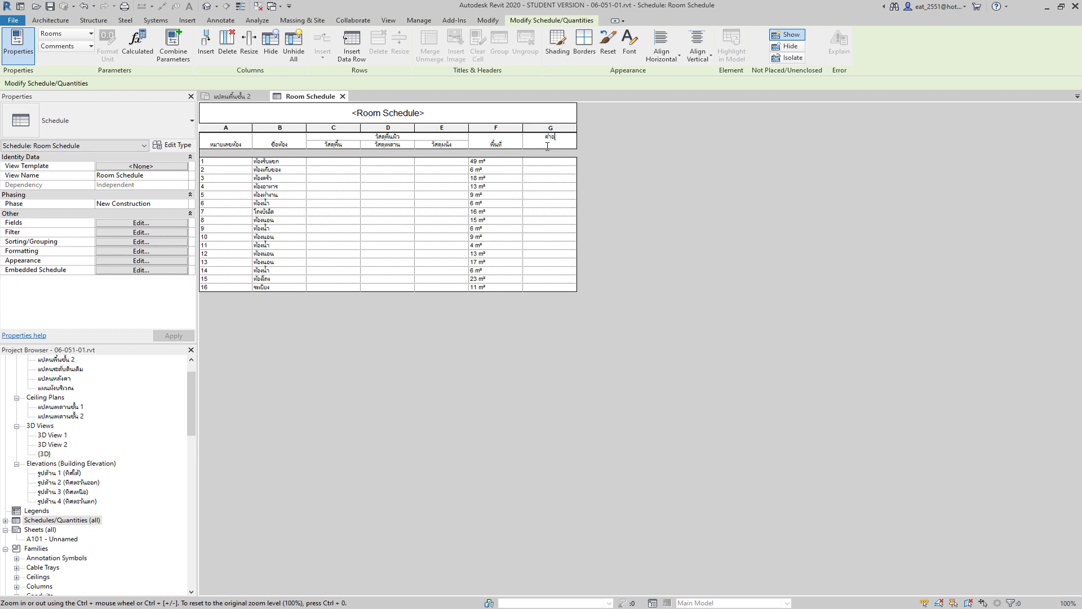
text(ธิบาย)
click(407, 112)
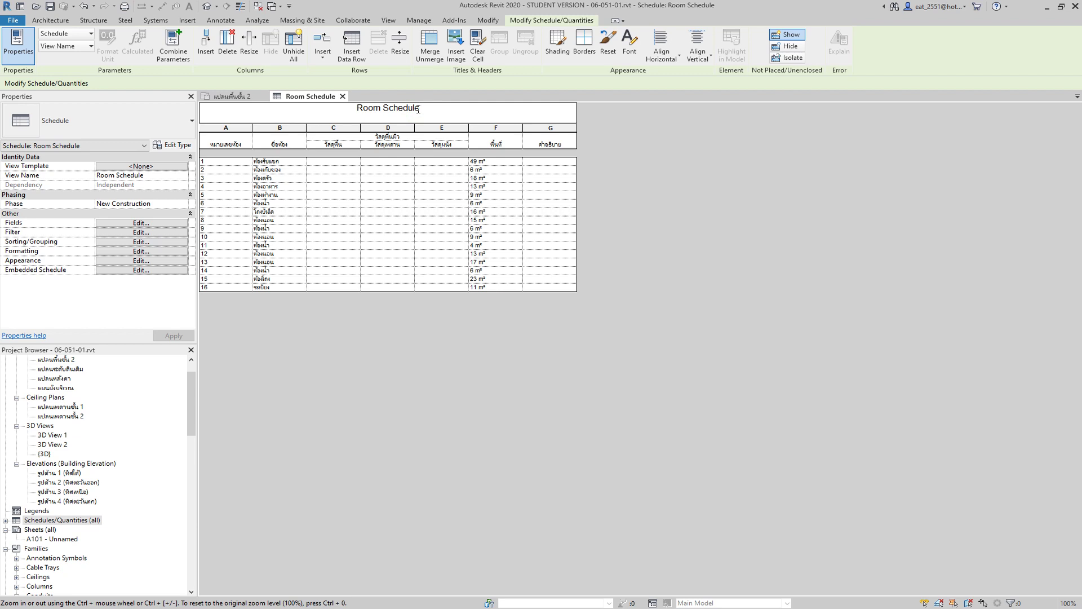
Step: Retitle the schedule 'ตารางแสดงพื้นที่ใช้สอย' and select the renamed view in the Project Browser
key(BackSpace)
key(BackSpace)
key(BackSpace)
key(BackSpace)
key(BackSpace)
key(BackSpace)
key(BackSpace)
key(BackSpace)
key(BackSpace)
key(BackSpace)
key(BackSpace)
text(ตาราง)
text(แสดงพื)
text(้นที่ใช้สอย)
drag(421, 109, 354, 115)
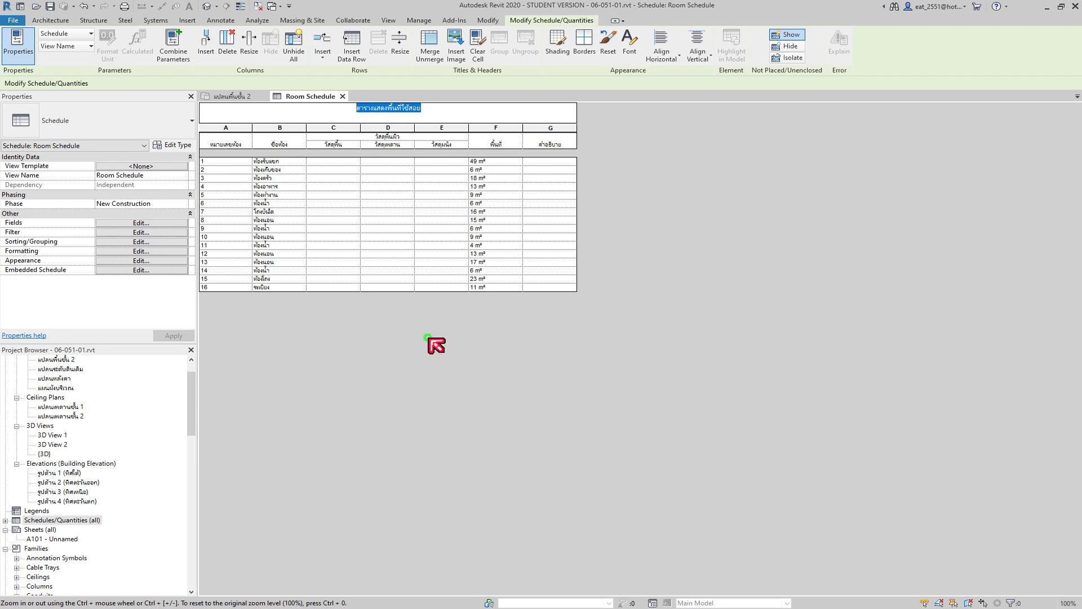
click(442, 170)
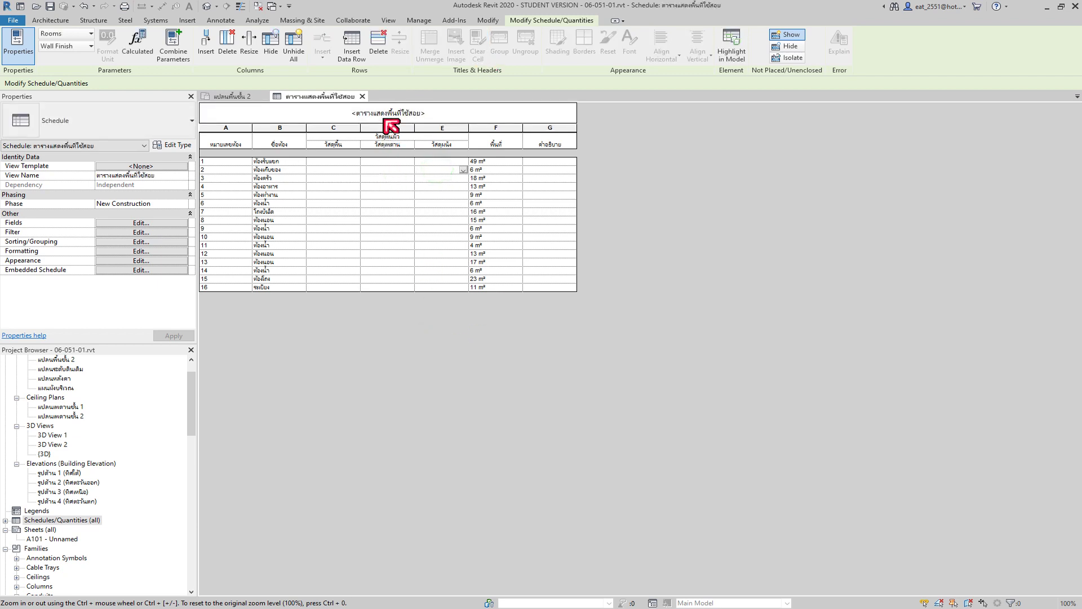
click(6, 521)
click(59, 530)
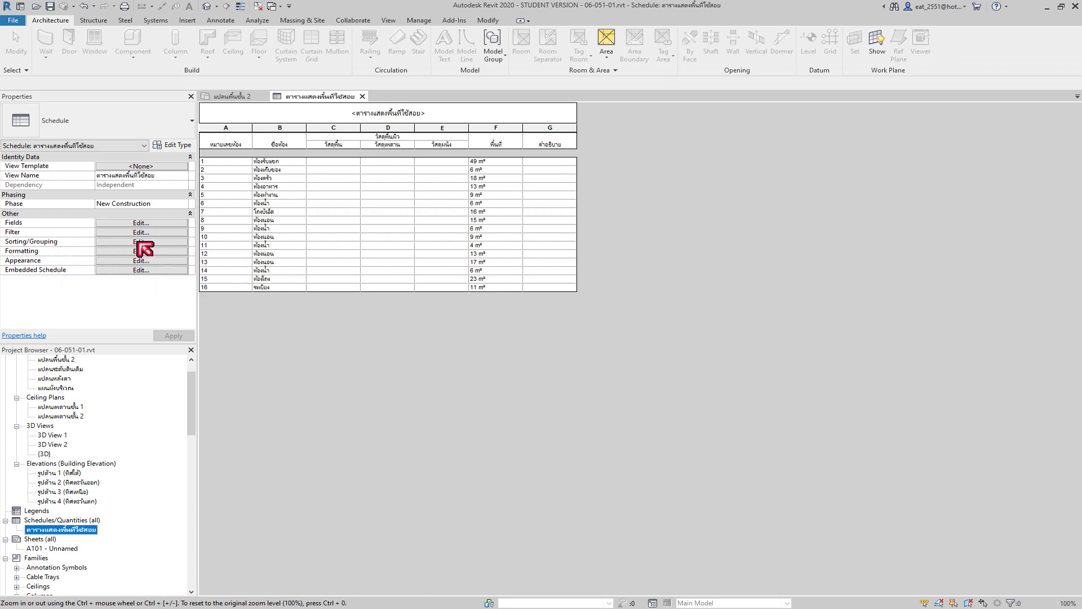
click(139, 243)
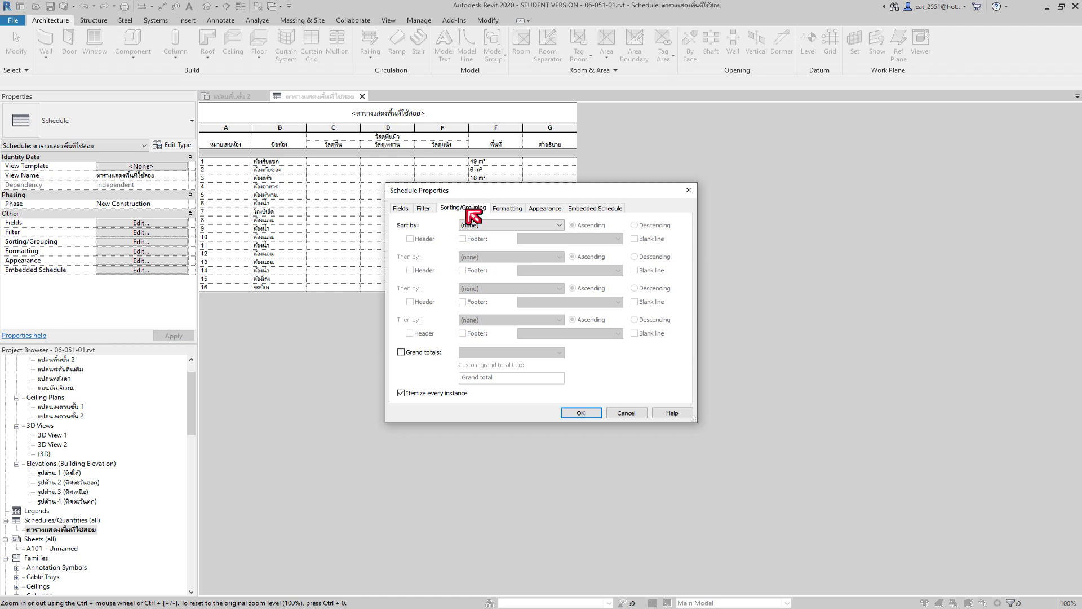
Step: Group rooms by Level with header and totals footer, plus a grand total titled 'รวมพื้นที่ทั้งหมด'
click(558, 226)
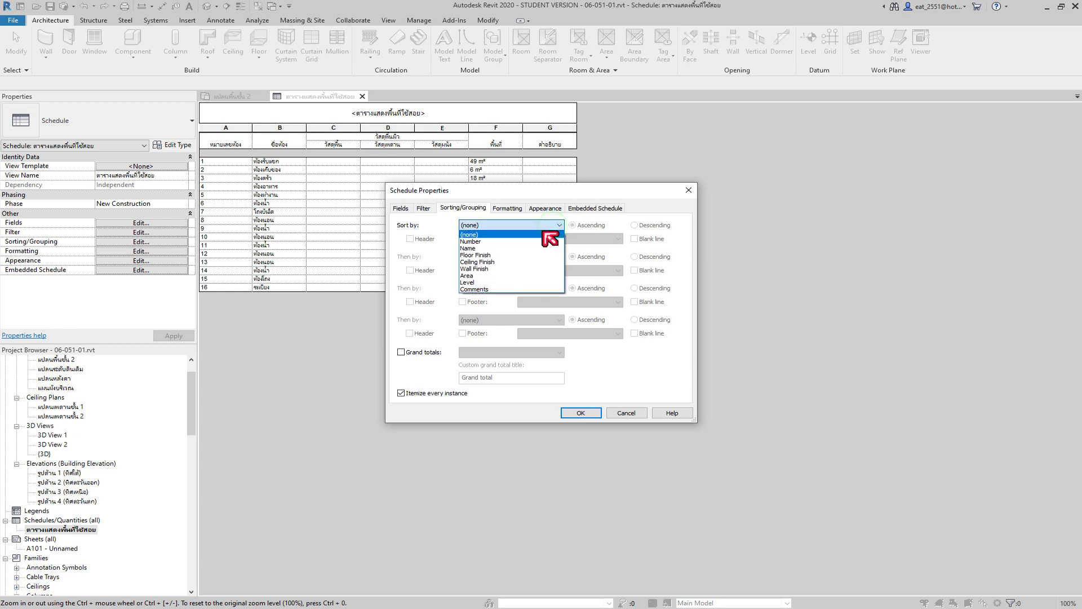
click(494, 282)
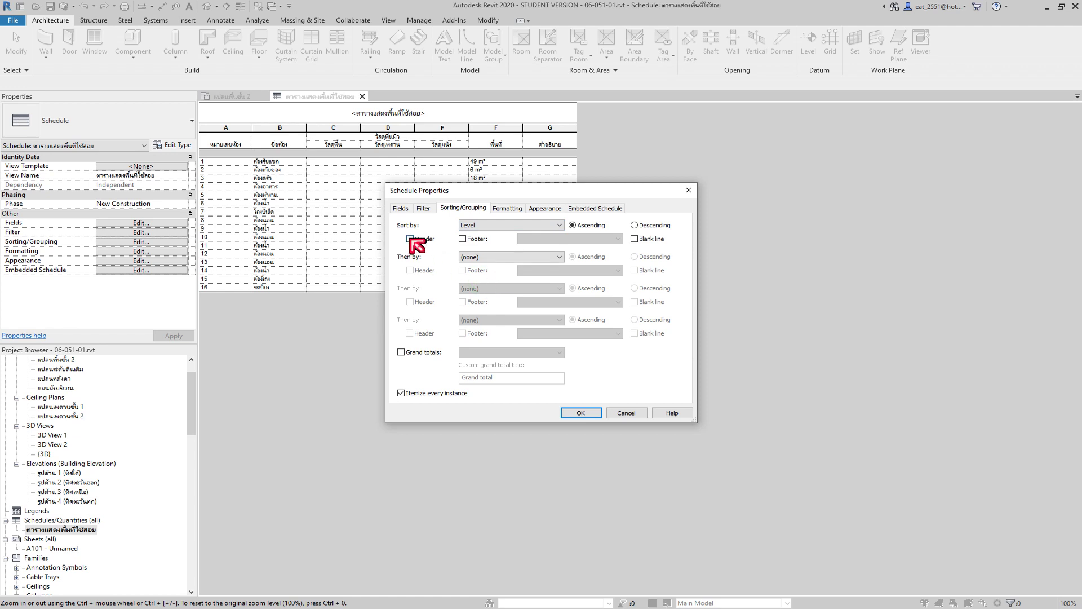
click(410, 239)
click(463, 239)
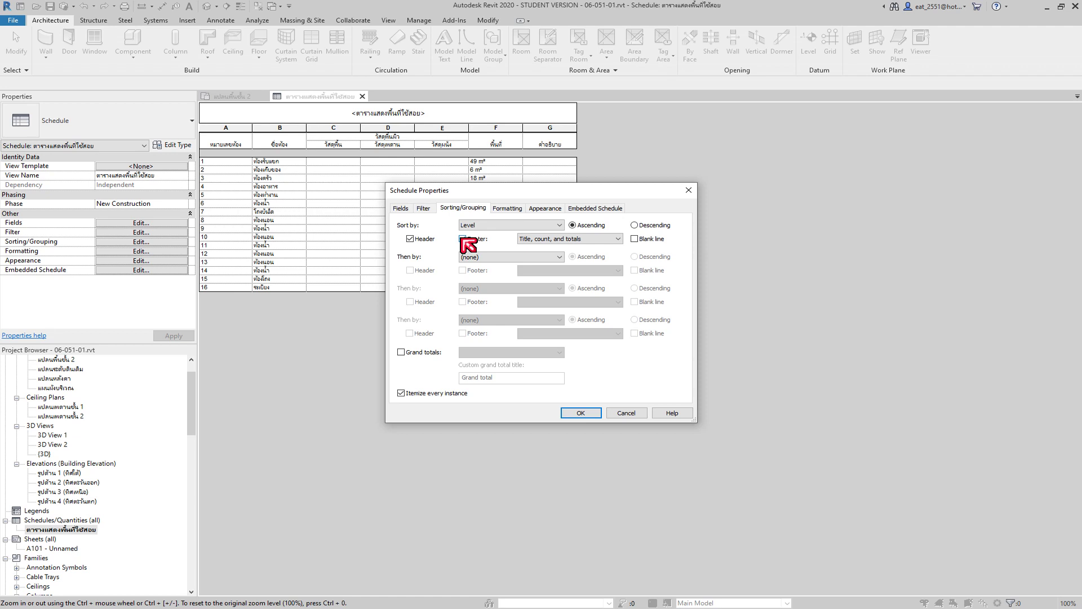
click(401, 352)
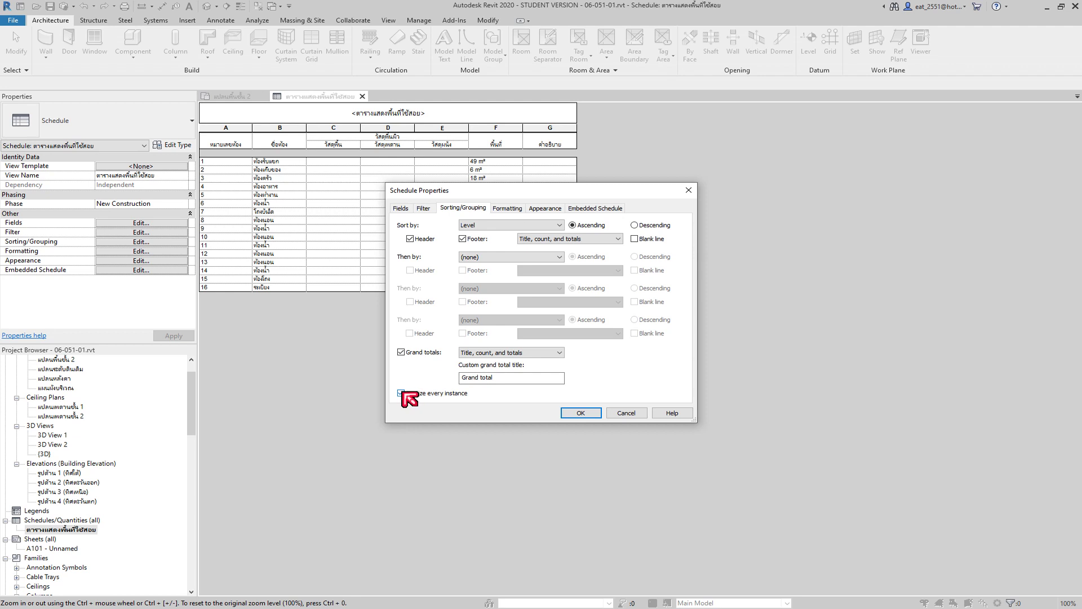
click(518, 377)
key(BackSpace)
key(BackSpace)
key(BackSpace)
key(BackSpace)
key(BackSpace)
text(รวมพื้น)
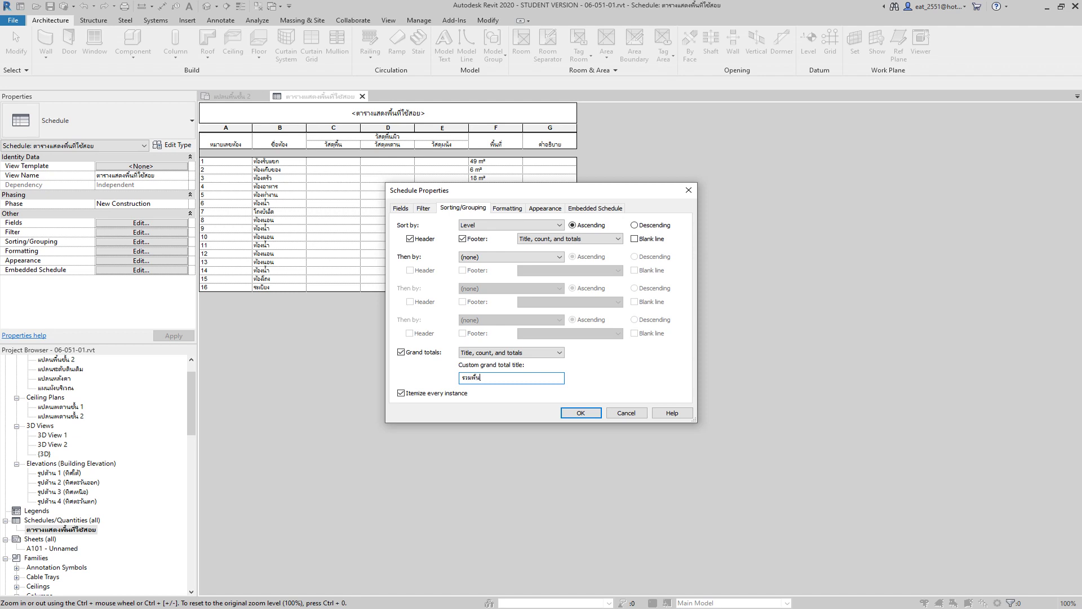
text(ที่)
text(ทั้งหมด)
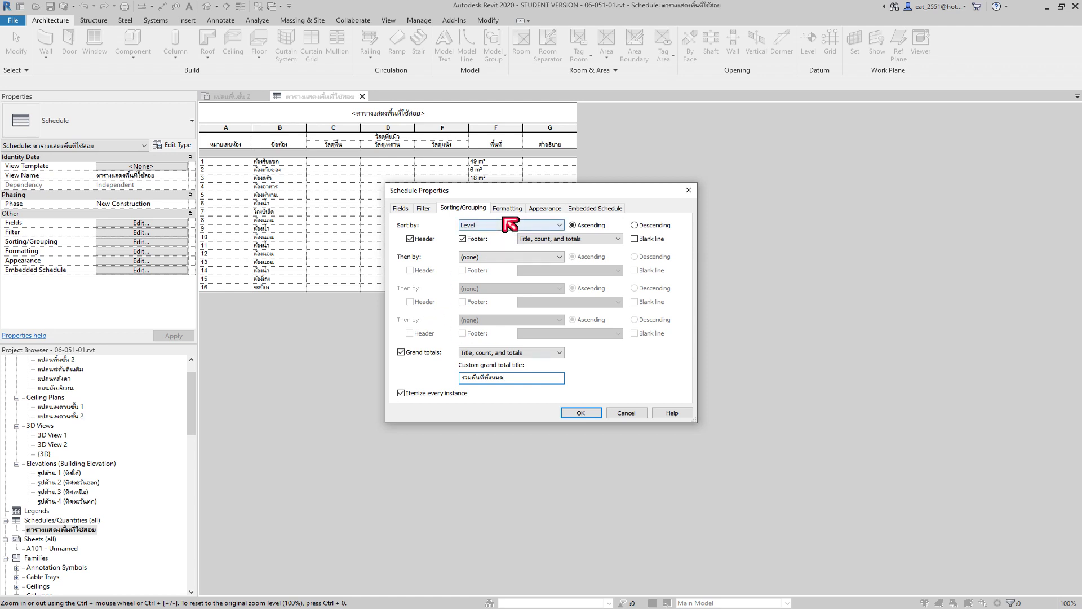
click(507, 209)
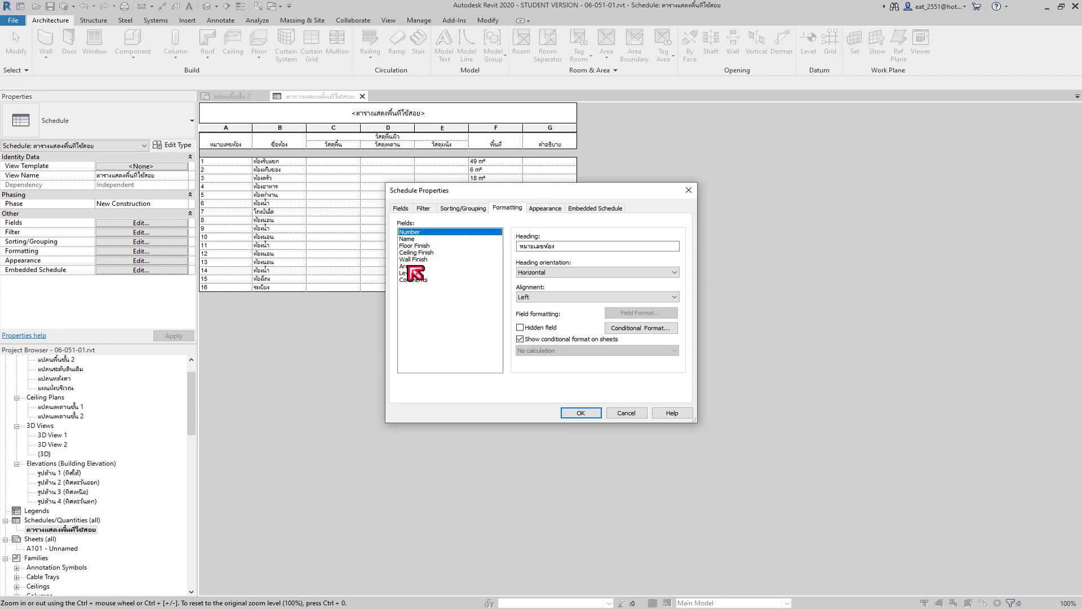
Step: Right-align the Area column and set it to calculate totals
click(411, 266)
click(586, 297)
click(551, 320)
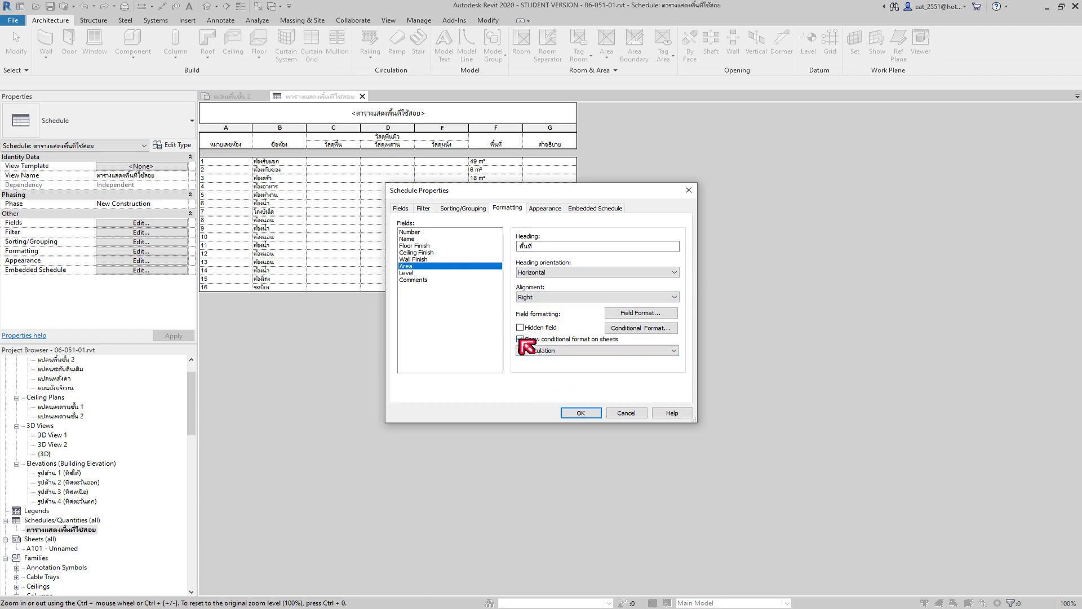
click(520, 338)
click(628, 350)
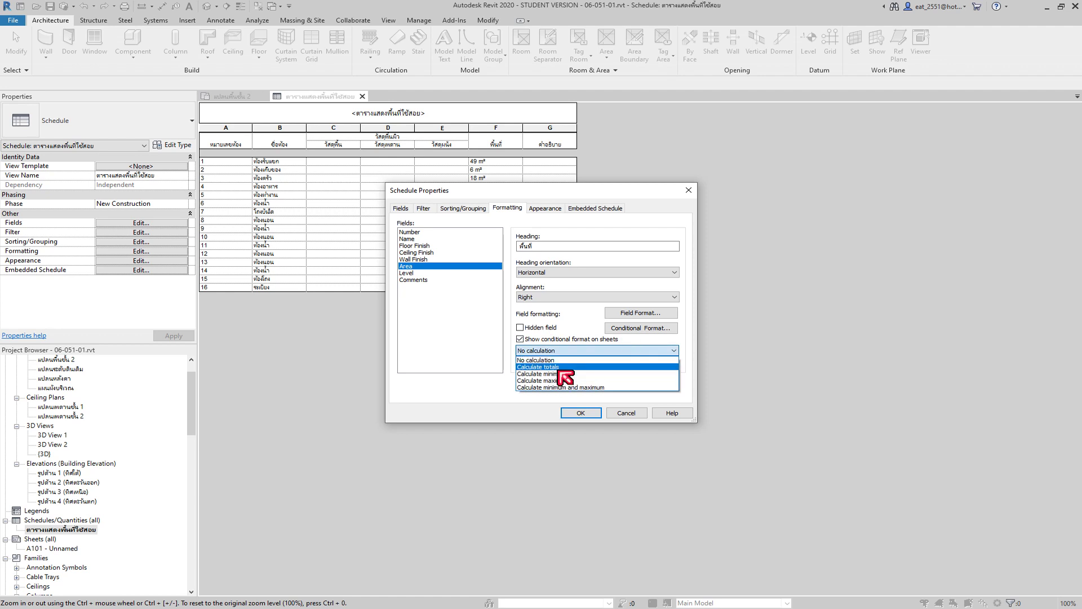
click(558, 368)
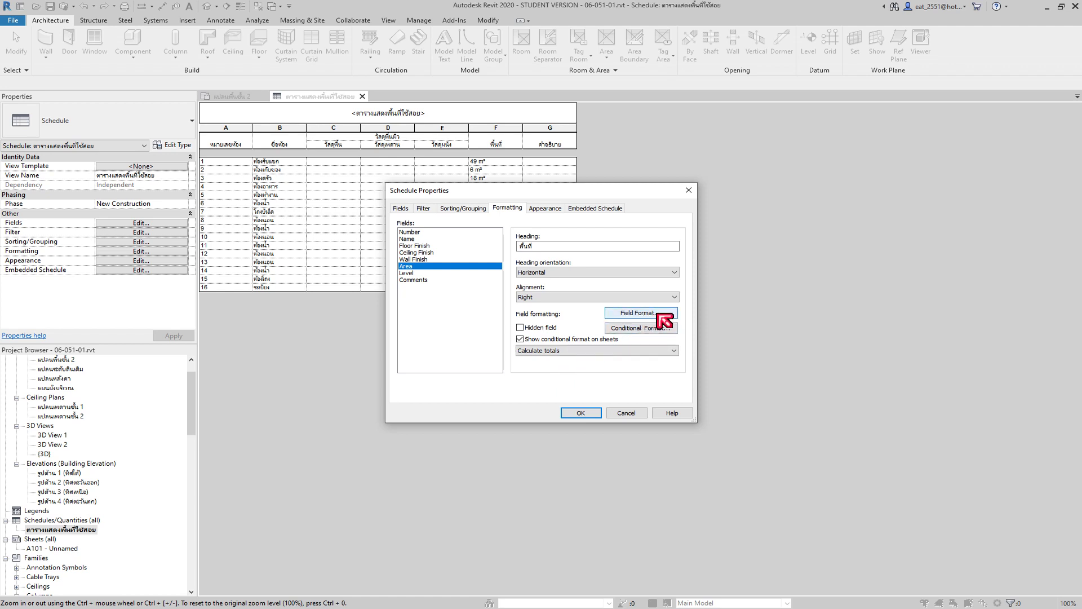
Step: Override project settings so areas round to 2 decimal places, then apply the schedule settings
click(659, 315)
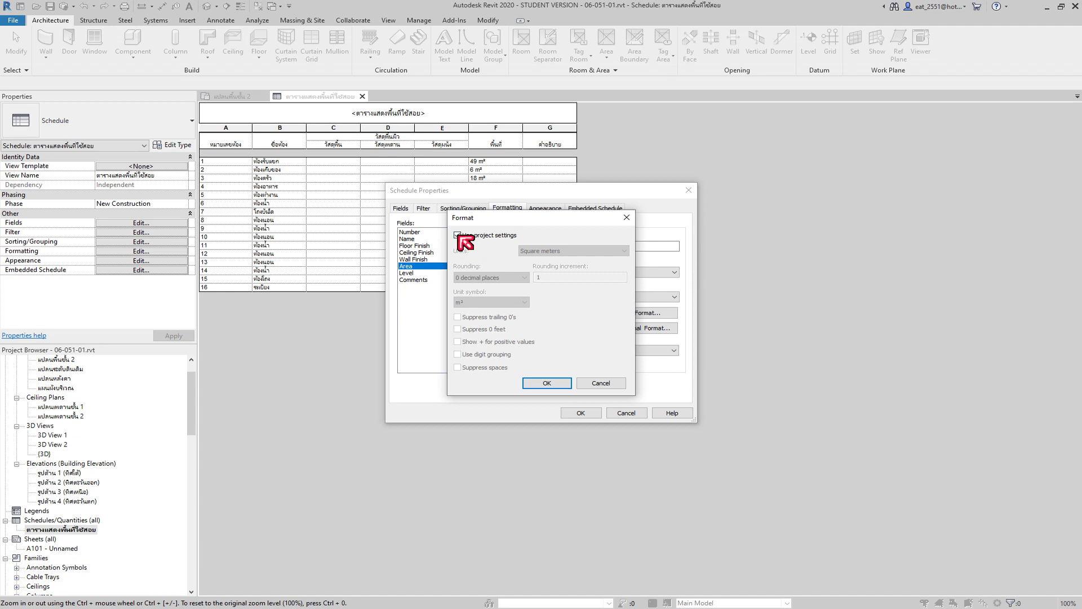
click(458, 236)
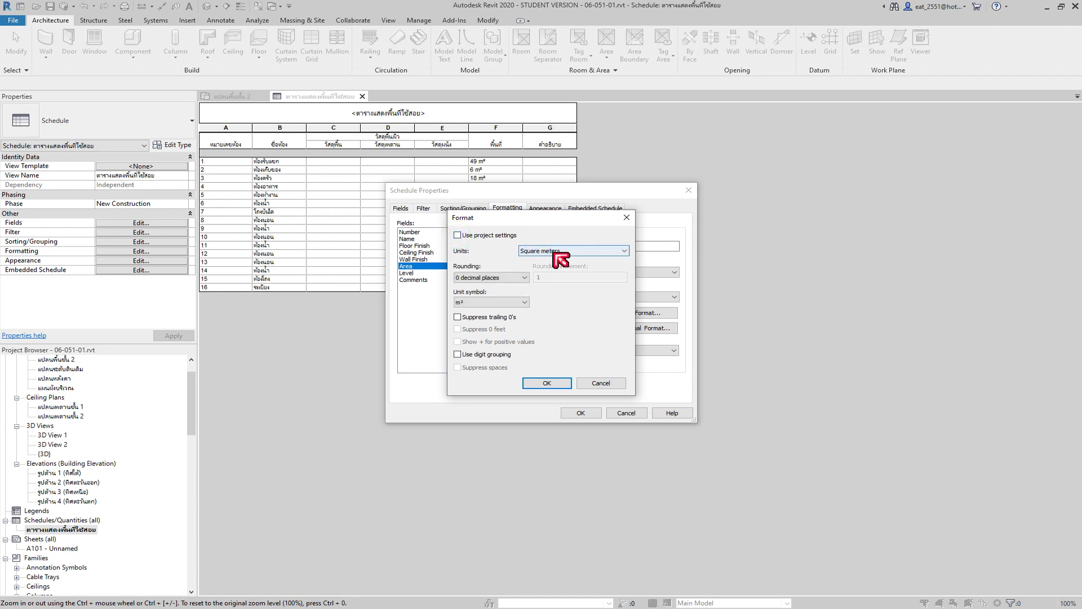
click(521, 277)
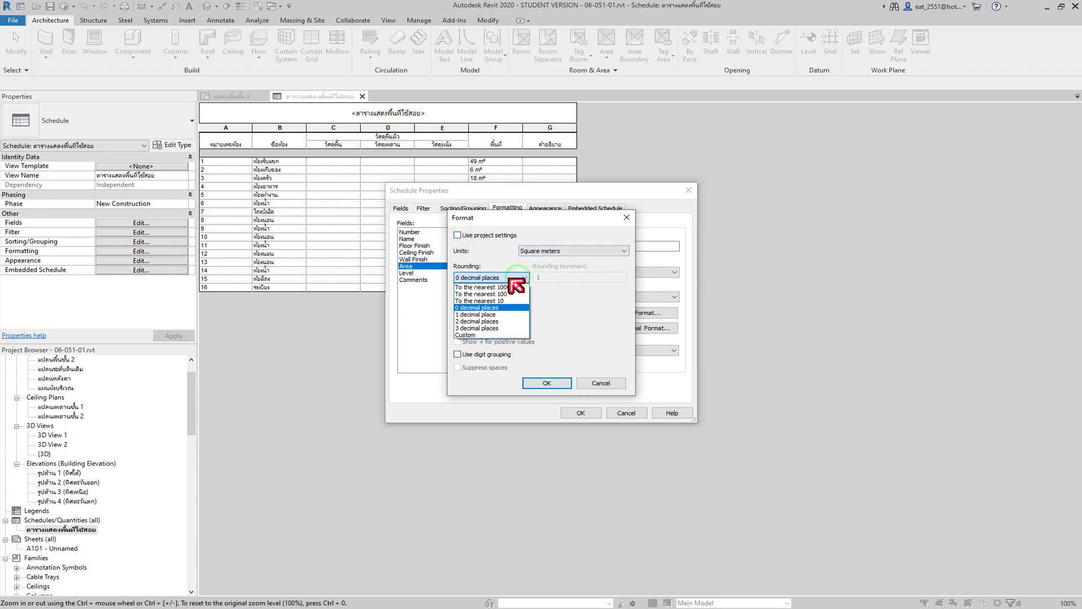
click(489, 321)
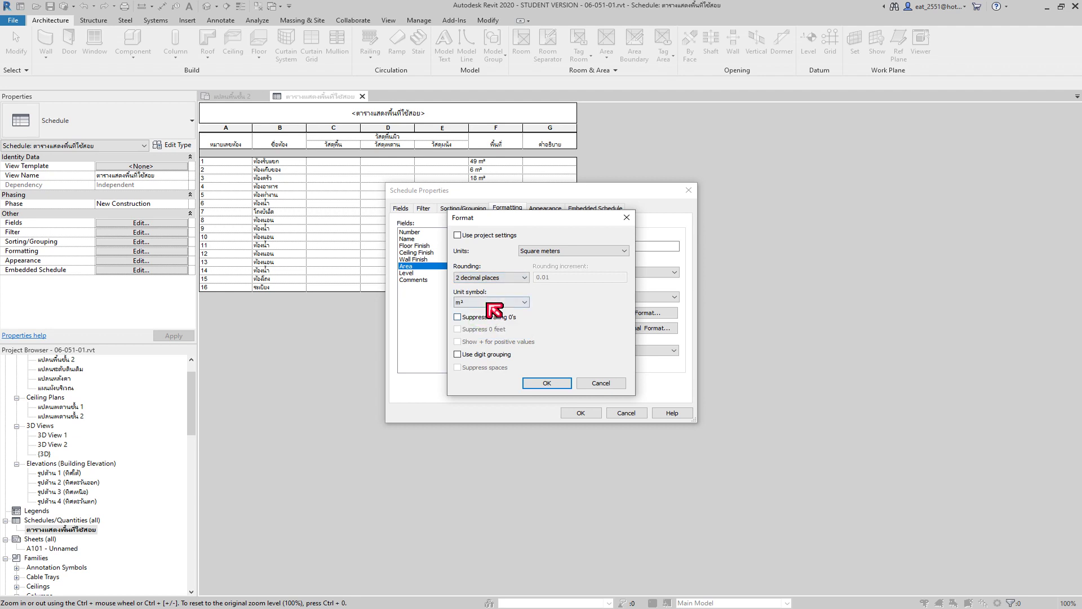
click(547, 383)
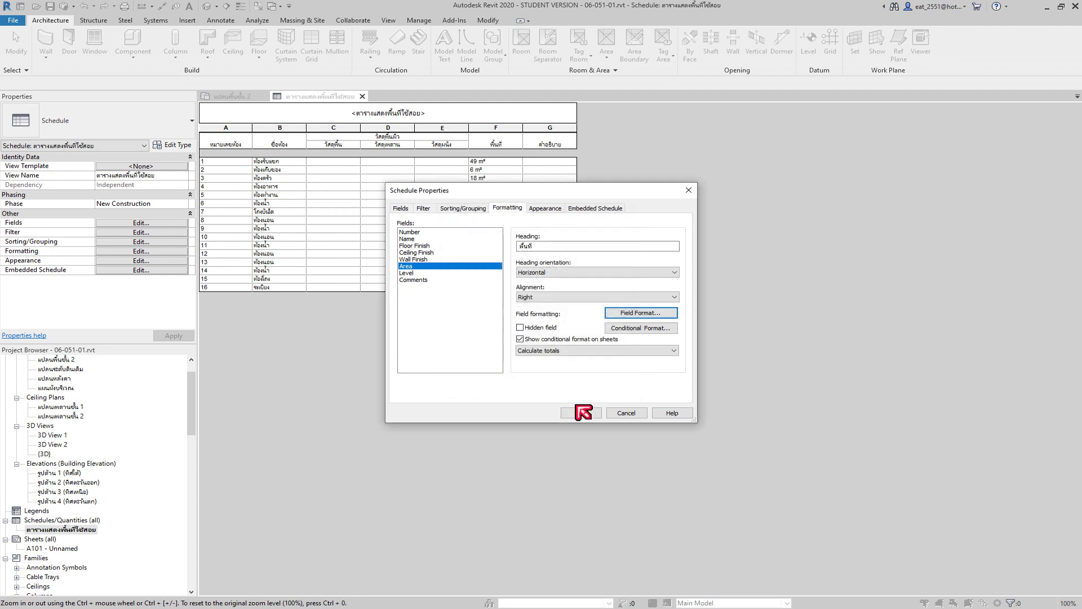
click(581, 412)
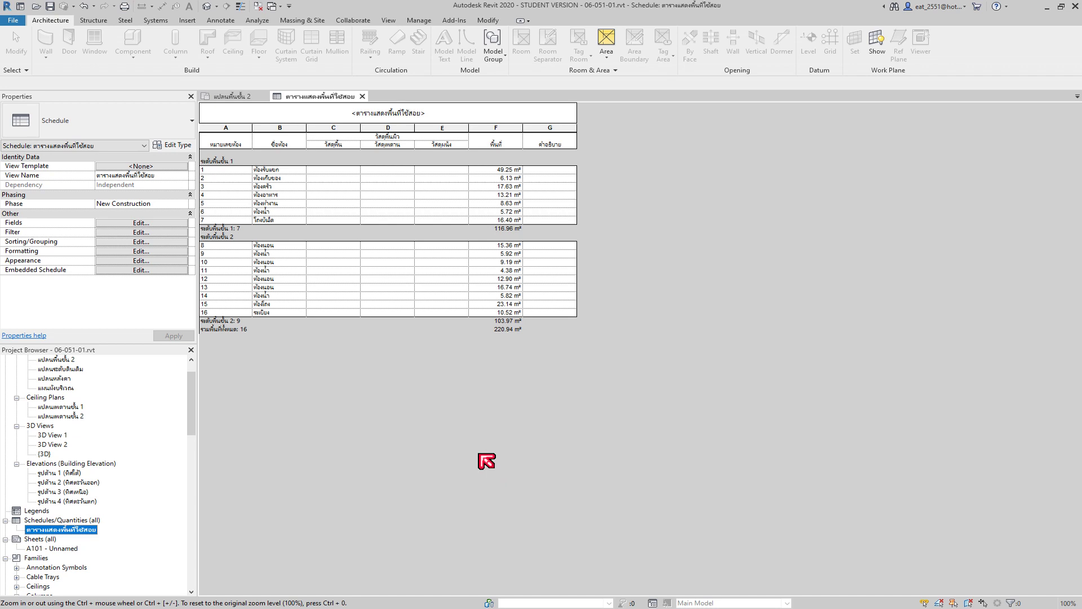
Step: Start a new schedule from the Schedules/Quantities node in the Project Browser
click(53, 521)
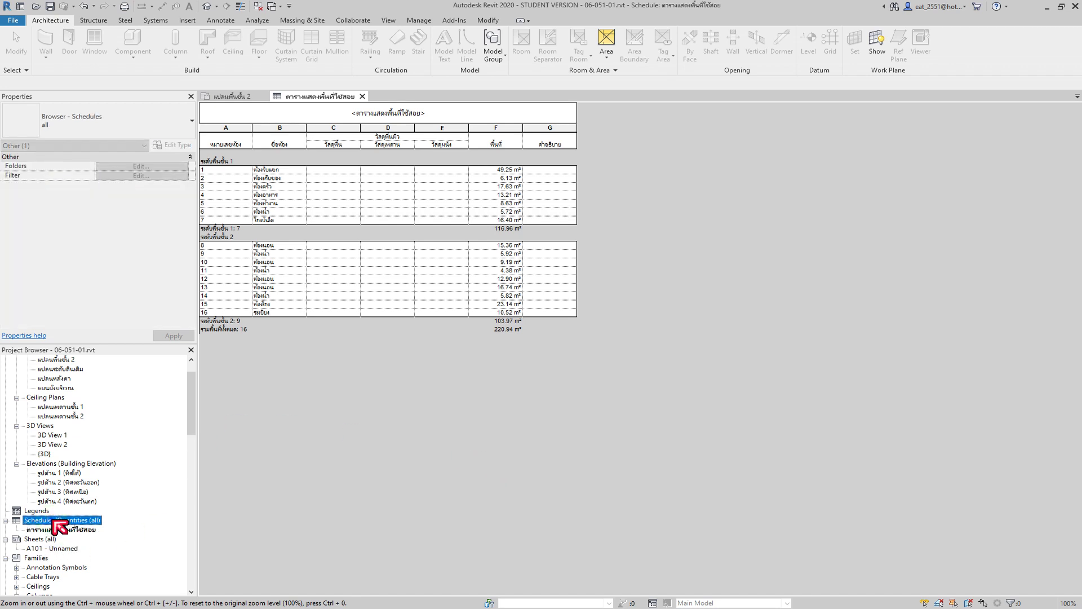
right_click(58, 526)
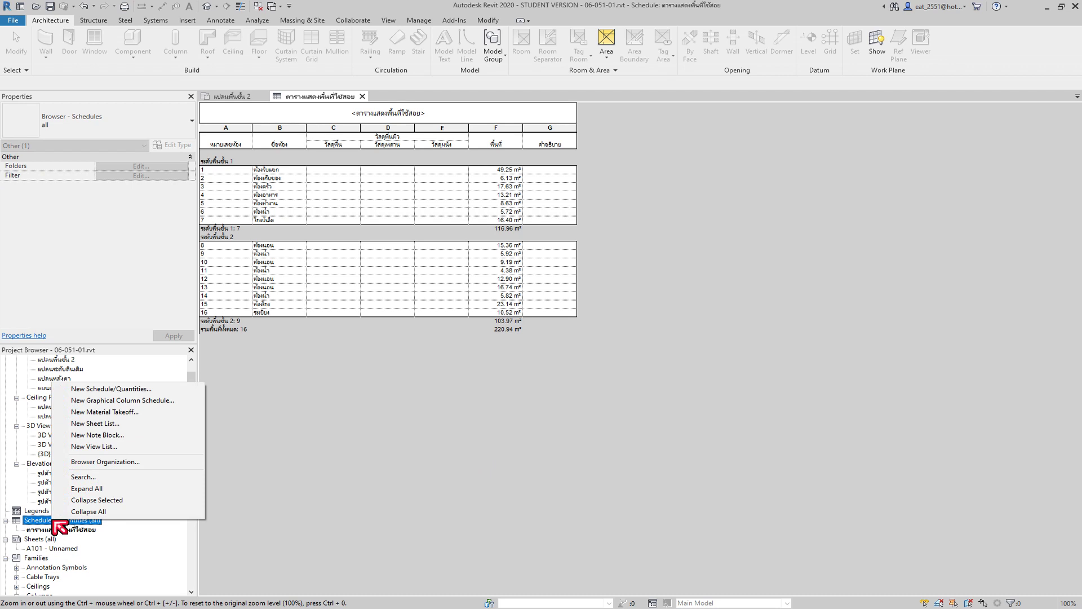
click(99, 389)
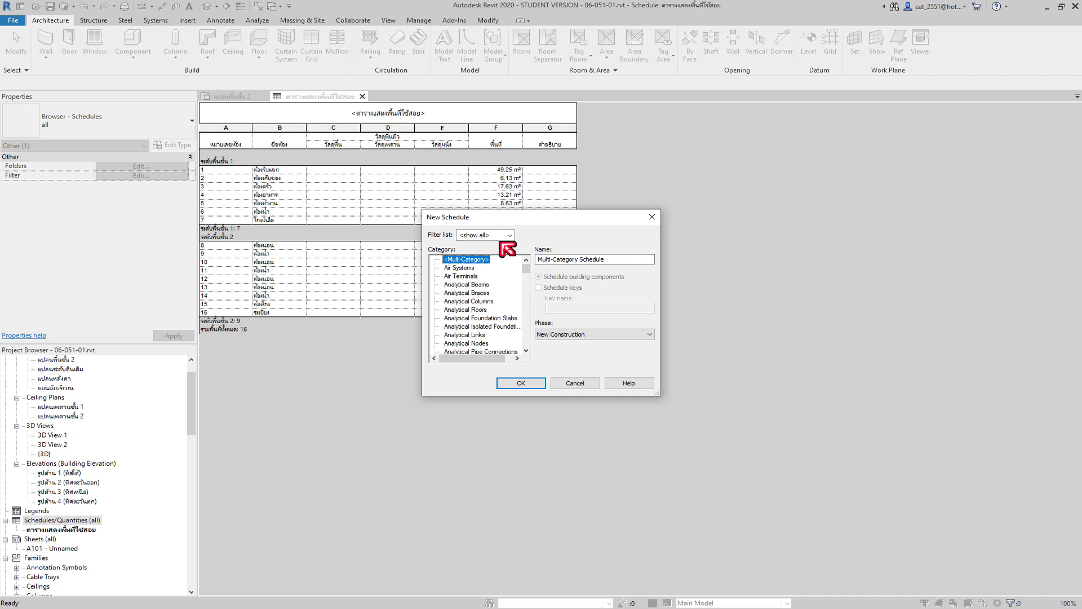
scroll(490, 318, down, 1)
Step: Choose Rooms as the new schedule's category
scroll(491, 320, down, 2)
scroll(491, 320, down, 2)
scroll(490, 320, down, 1)
scroll(491, 320, down, 3)
scroll(491, 321, down, 3)
scroll(490, 320, down, 3)
scroll(490, 320, down, 3)
scroll(491, 321, down, 2)
scroll(490, 320, down, 2)
scroll(490, 320, down, 2)
click(454, 293)
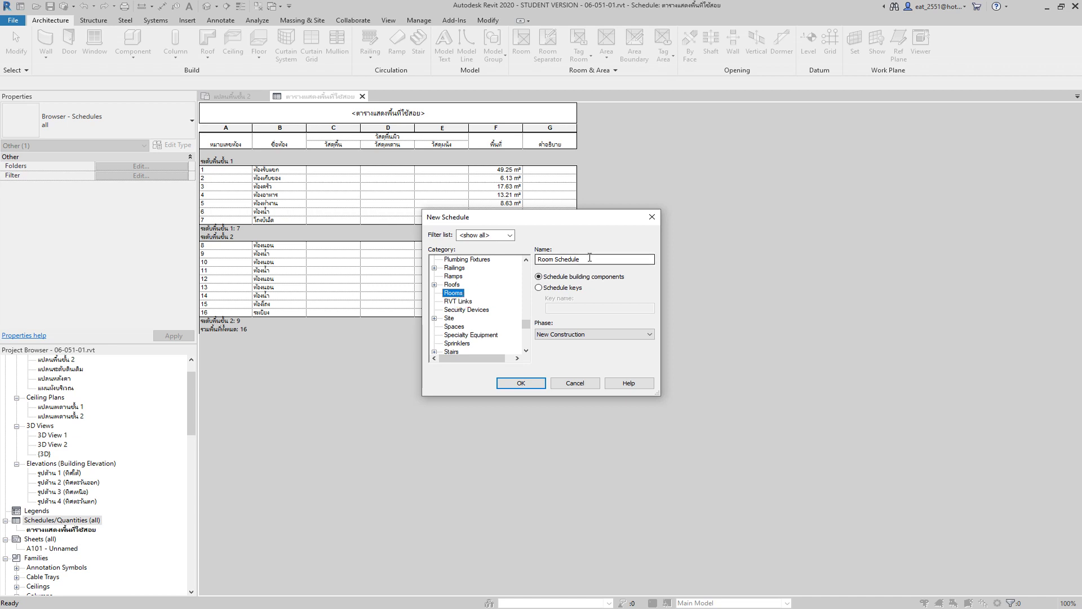
Step: Make it a key schedule named 'Room Style Schedule' with key name 'Room Style'
click(540, 288)
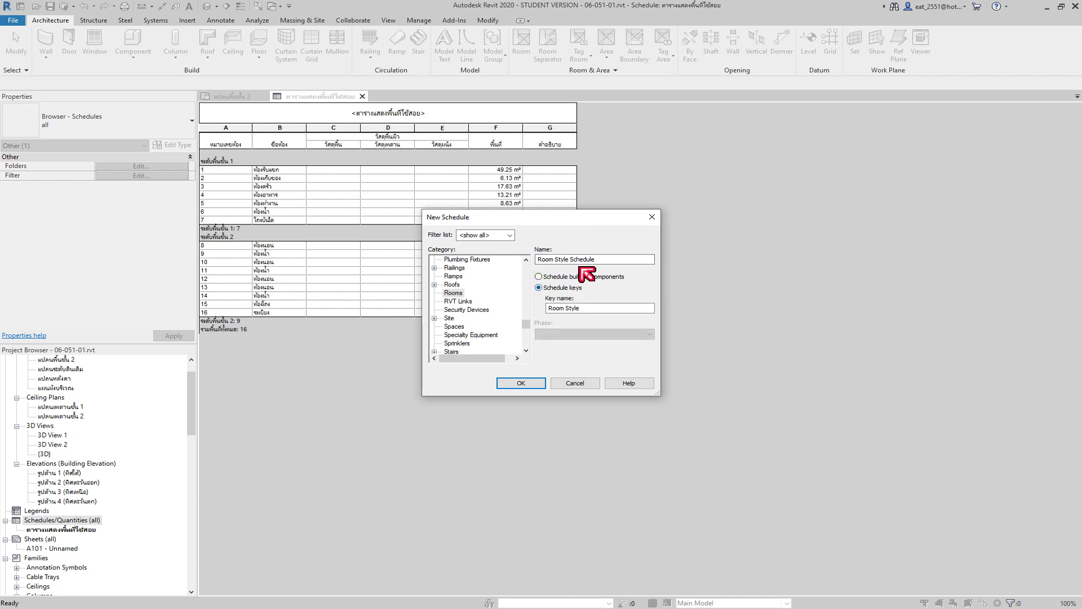
click(606, 260)
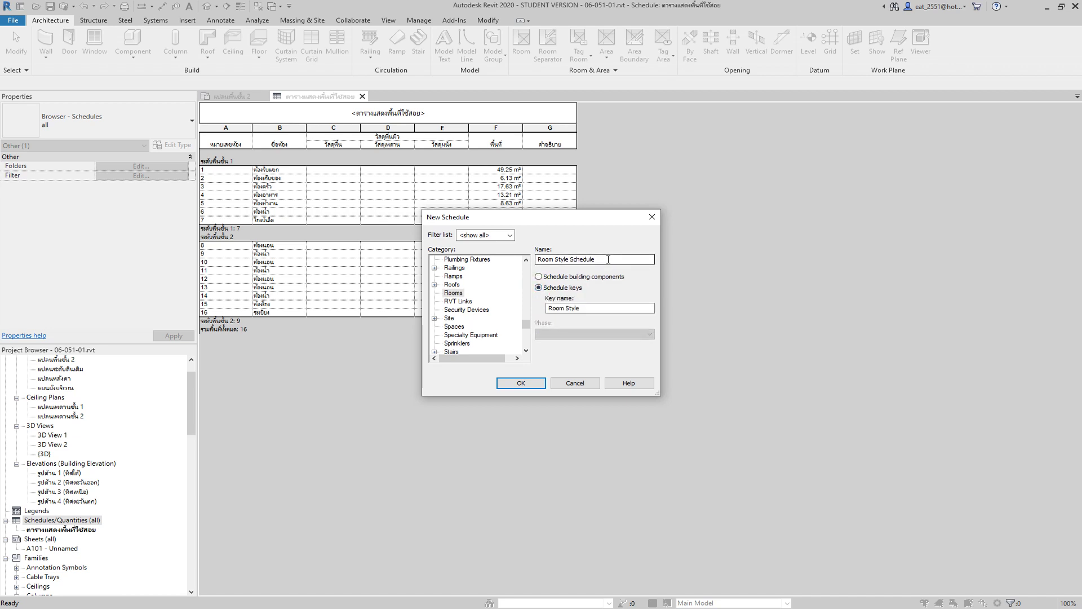
click(608, 308)
Step: Add Floor Finish, Ceiling Finish and Wall Finish fields to the Room Style key schedule
click(522, 383)
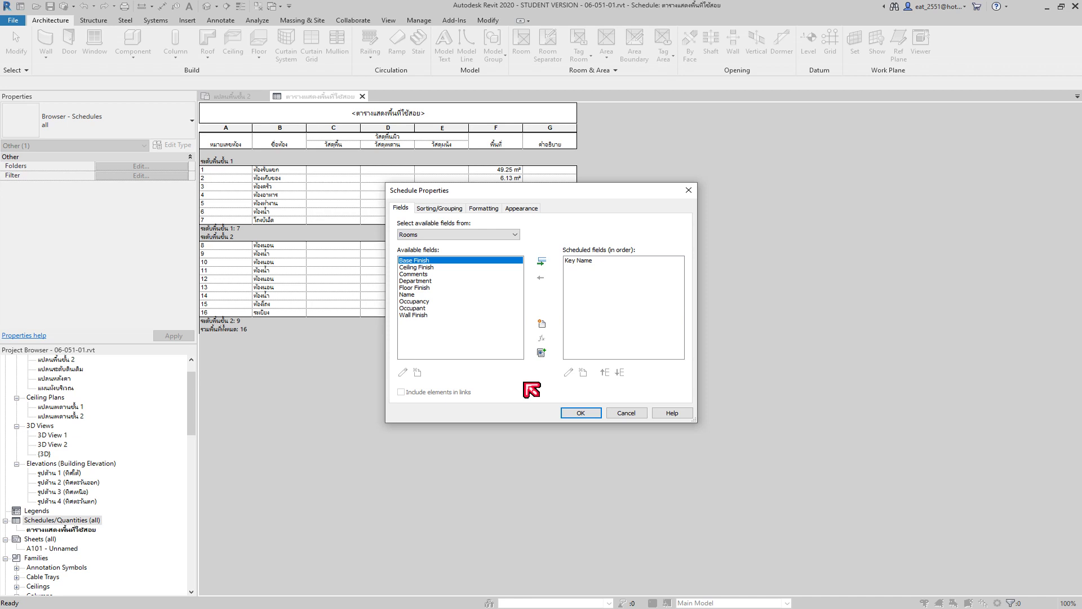
click(418, 288)
click(541, 262)
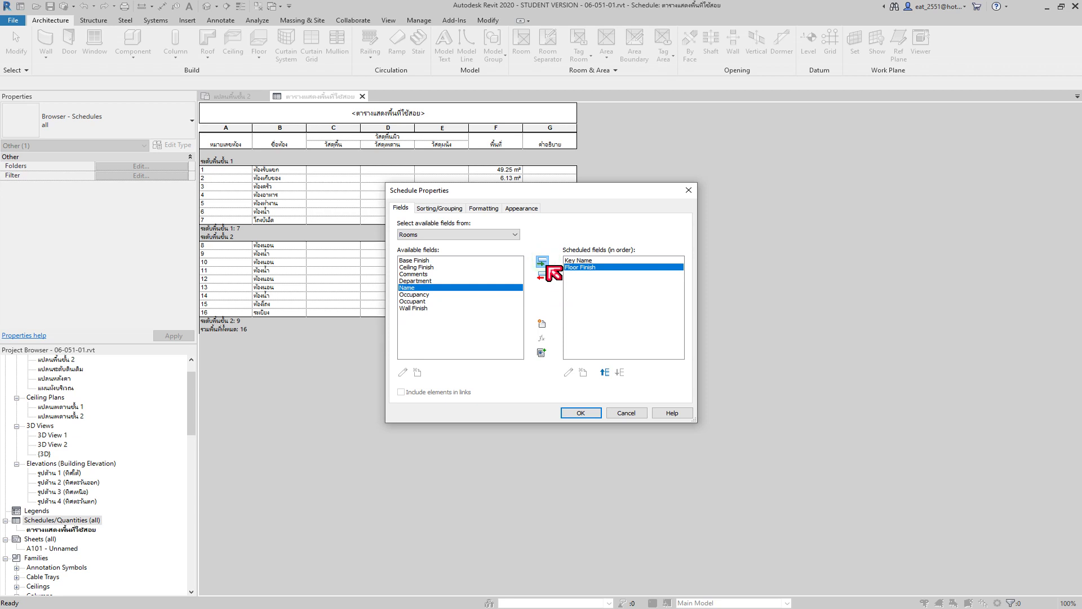
click(424, 267)
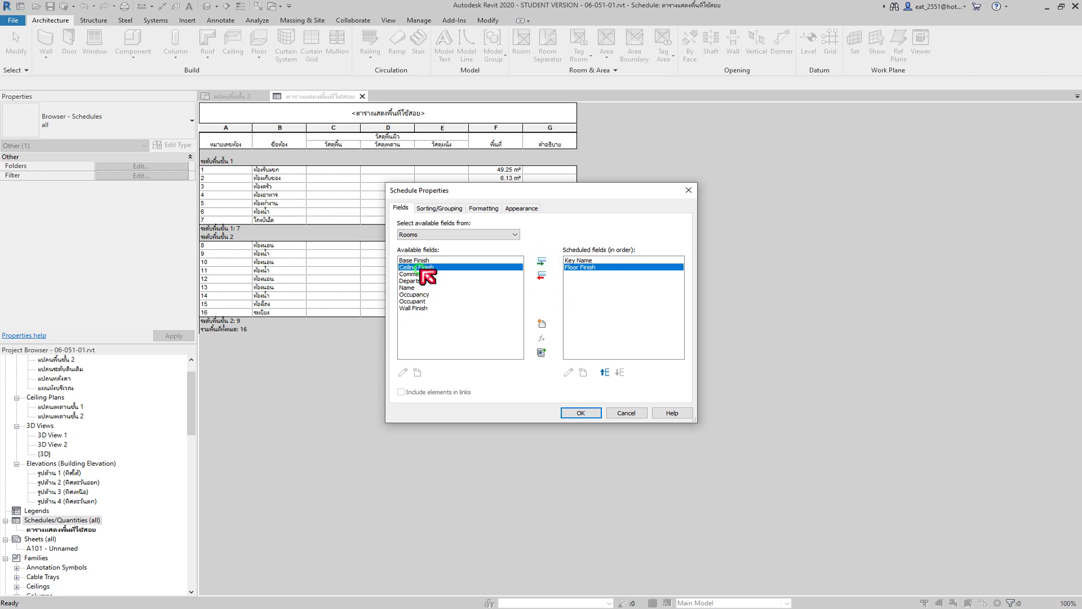
click(541, 262)
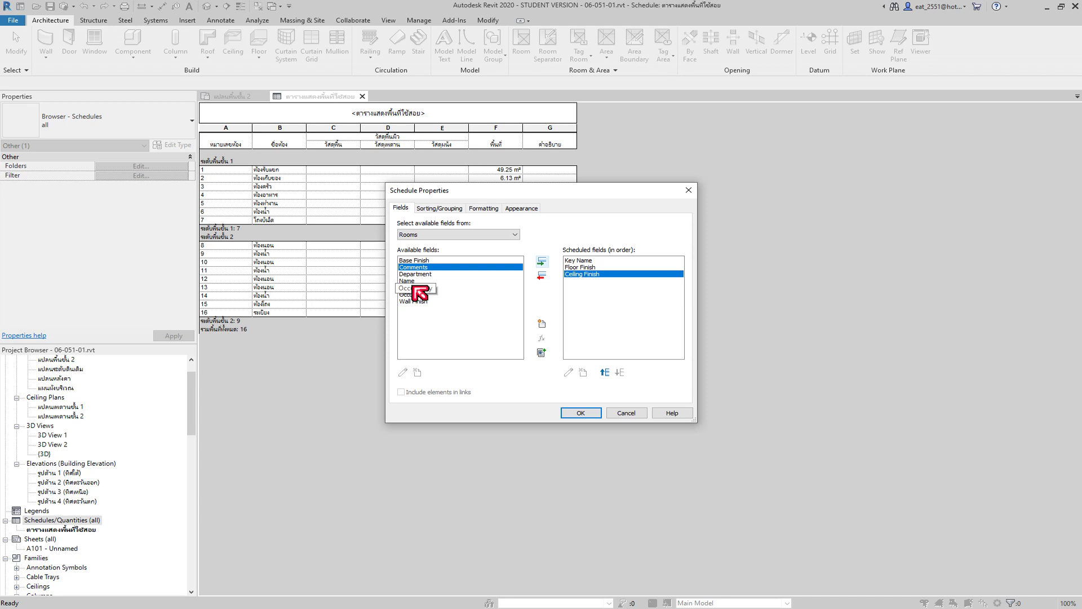
click(415, 302)
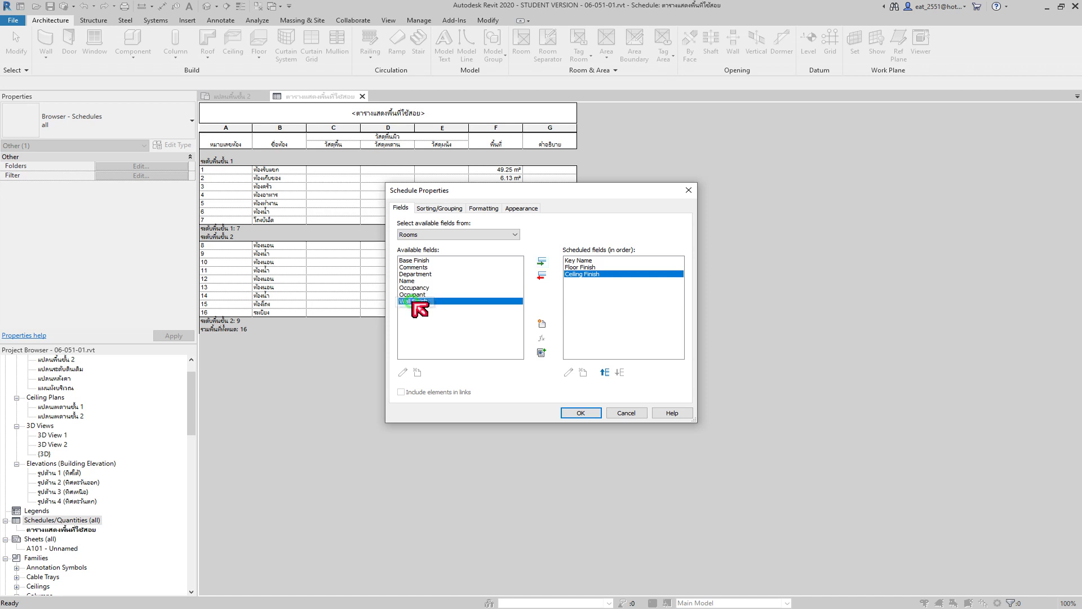
click(542, 262)
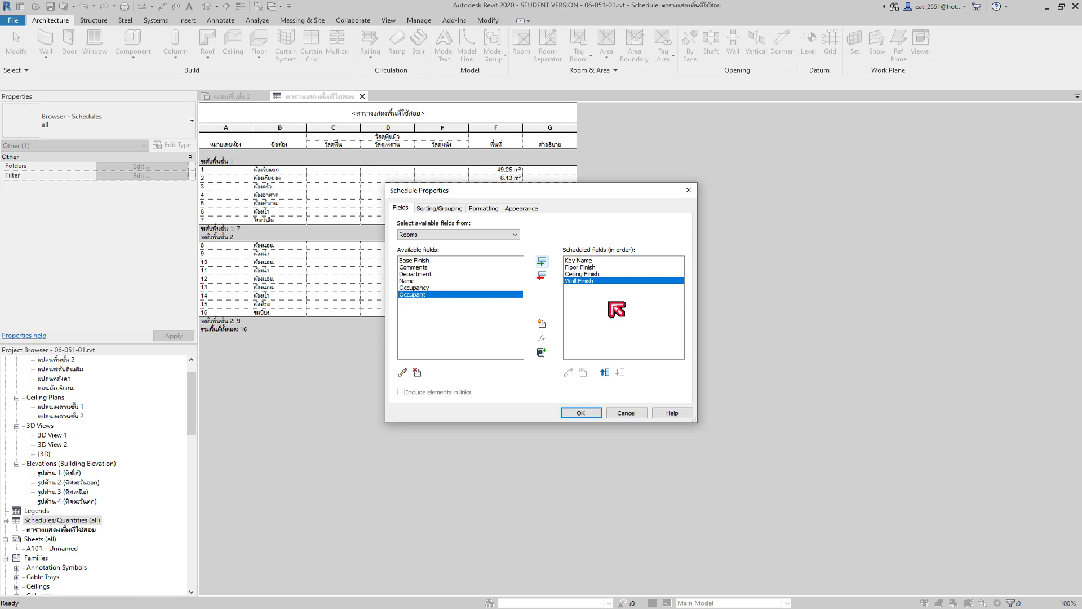
click(584, 413)
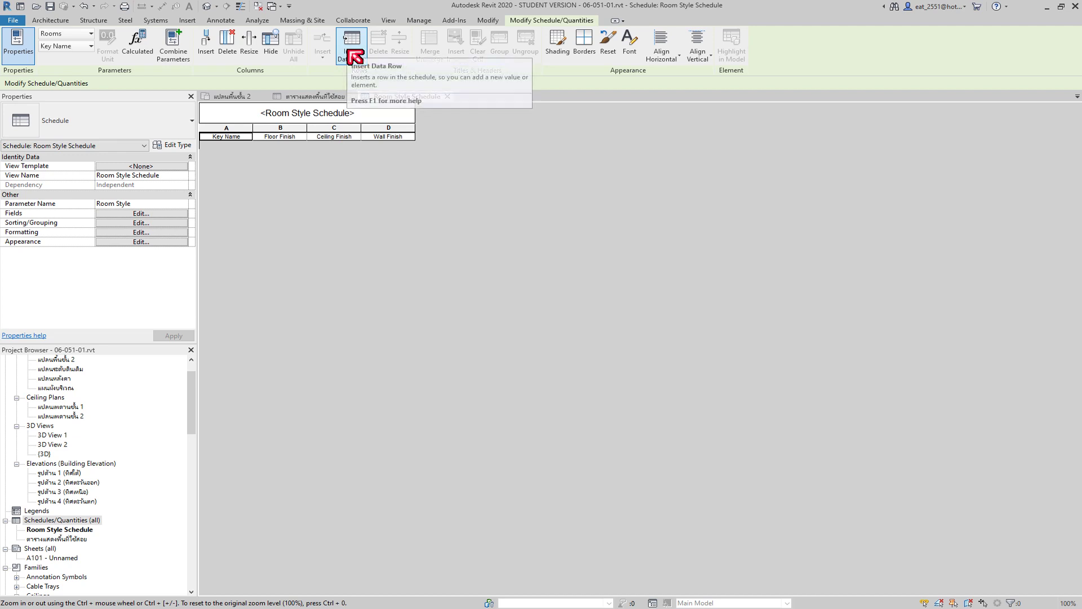
Step: Insert a new data row into the Room Style Schedule
click(354, 56)
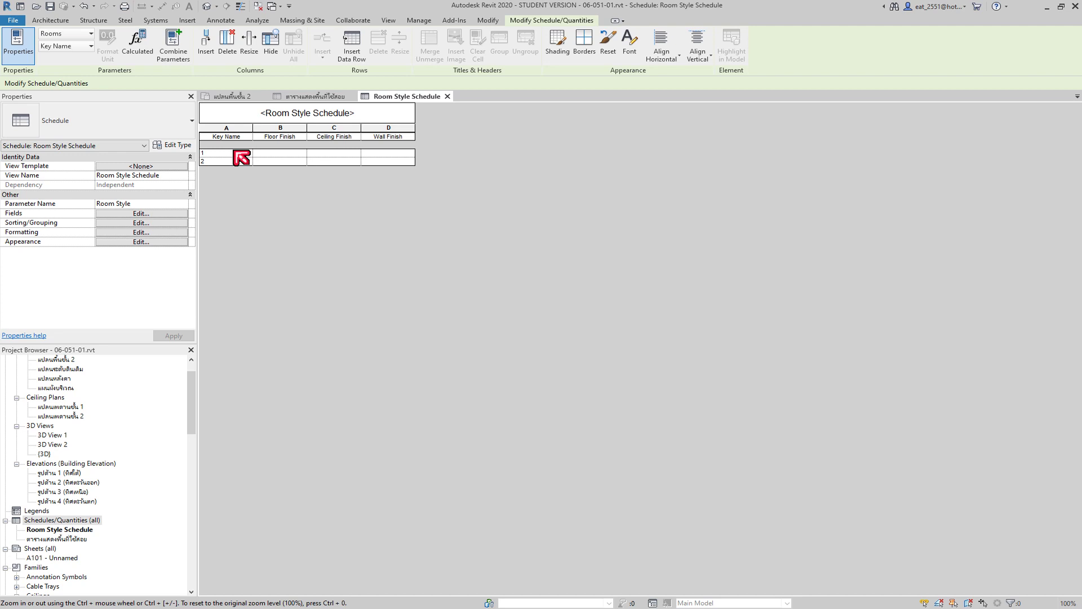
Step: Name the first key ห้องนอน with floor พรม, ceiling ไม้ and wall วอลล์เปเปอร์ finishes
click(234, 151)
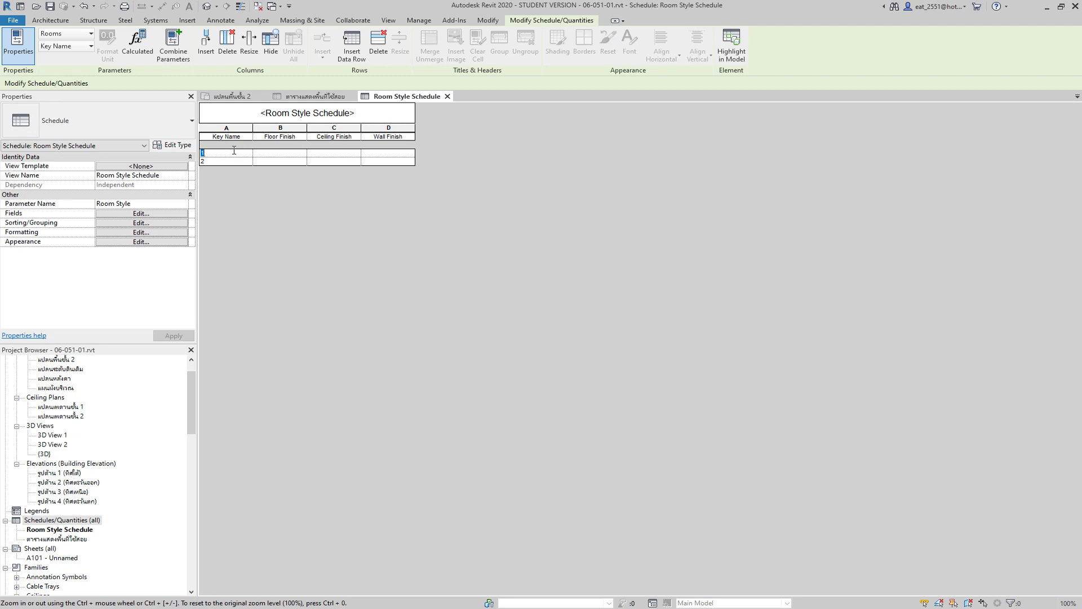
text(ห)
text(้องนอน)
click(275, 157)
text(พรม)
click(342, 153)
text(ไม้)
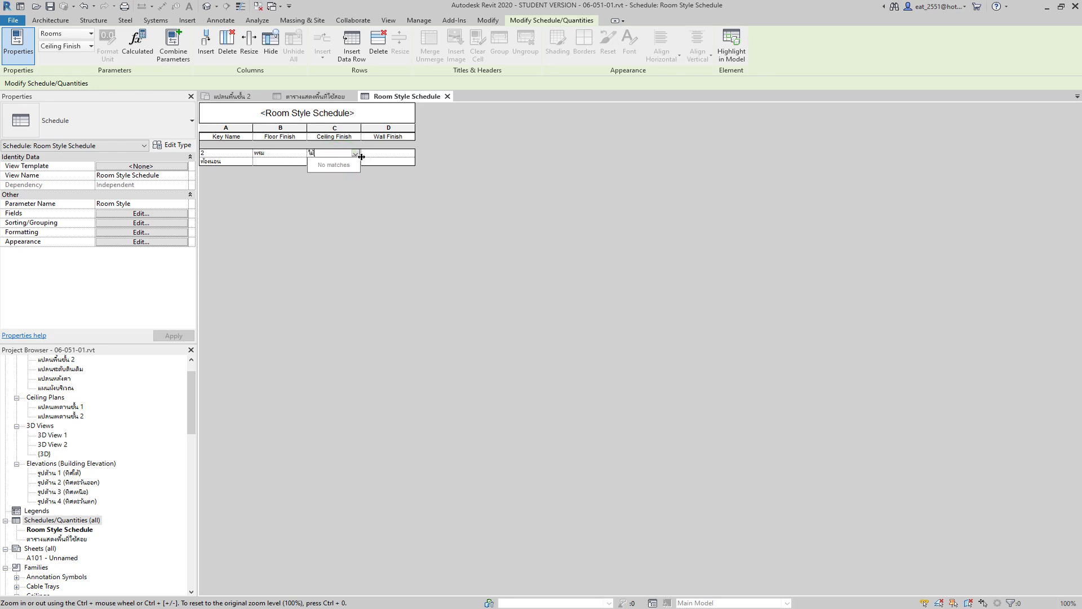
click(397, 153)
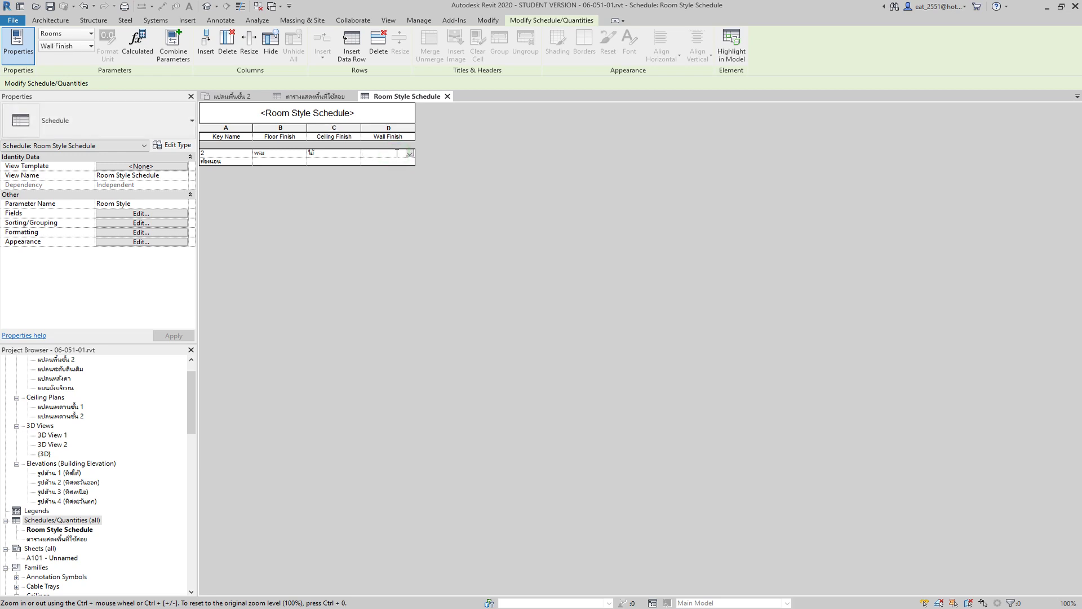
text(วอลล์)
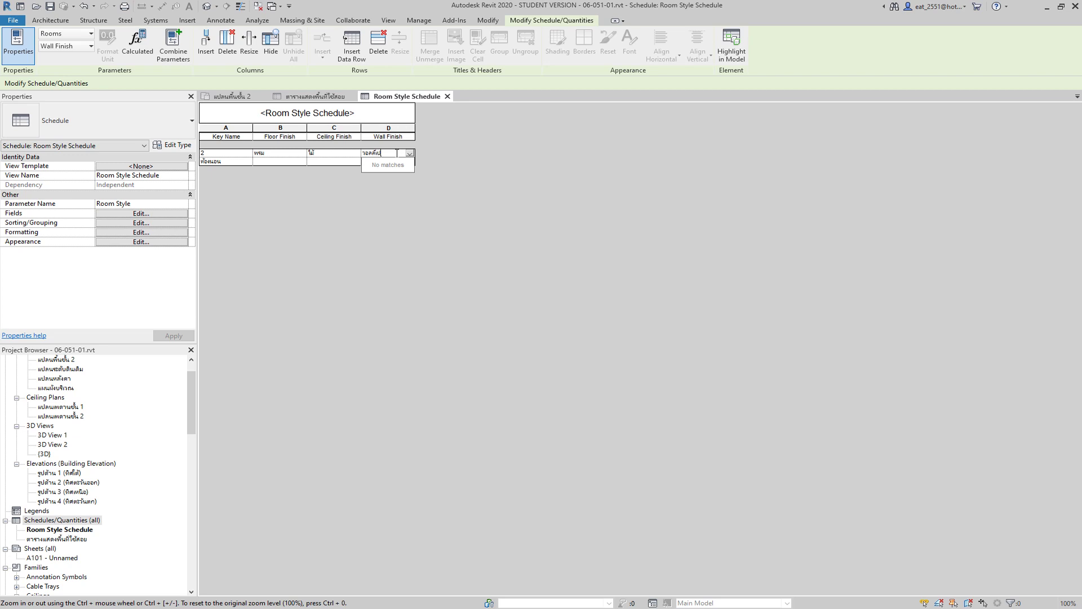
text(เ)
text(ปอร์)
Step: Name the second key ห้องน้ำ
click(240, 160)
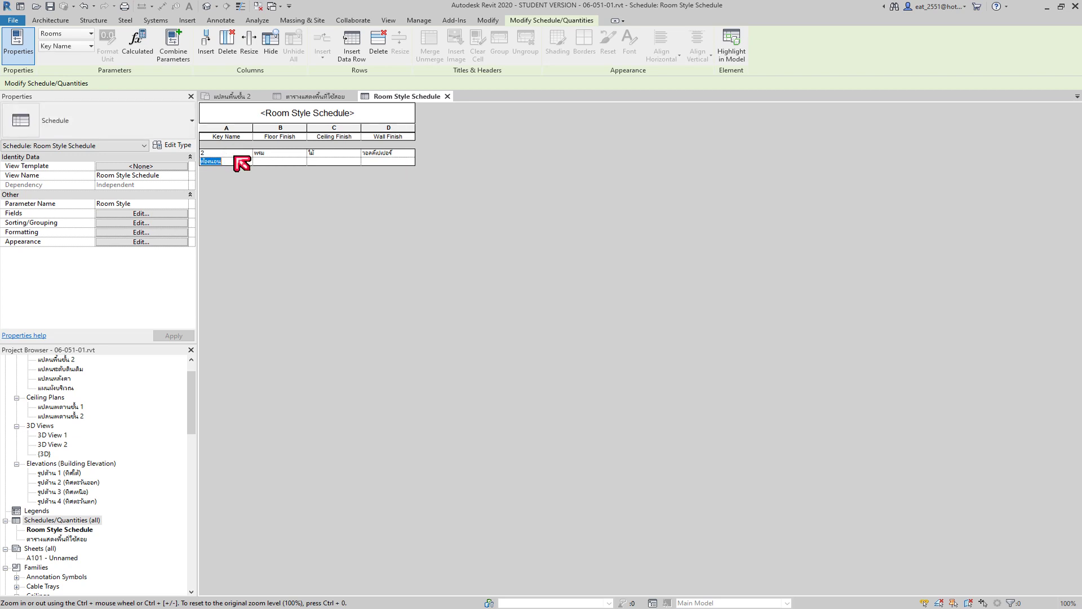
click(233, 151)
text(ห้องน)
text(้ำ)
Step: Type tile floor, gypsum-board ceiling and หินอ่อน wall finishes into the ห้องนอน row
click(231, 163)
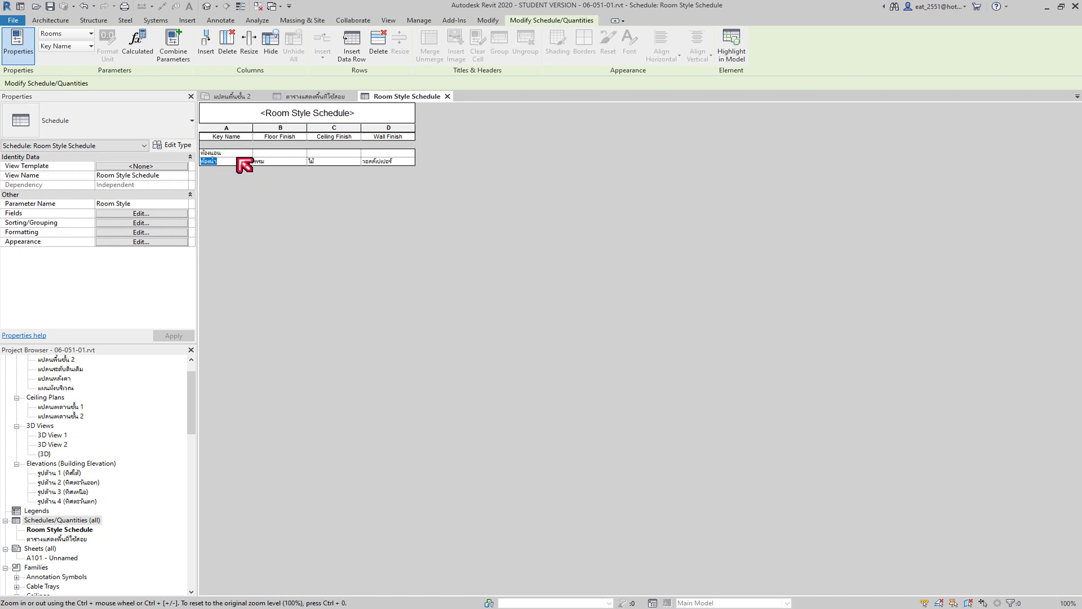
click(237, 152)
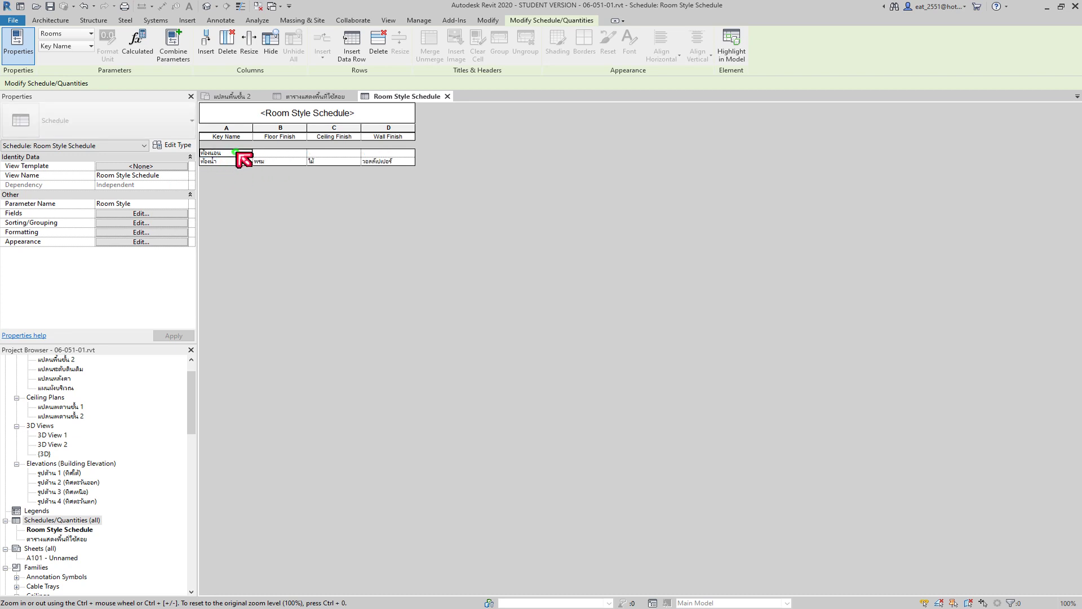
click(272, 152)
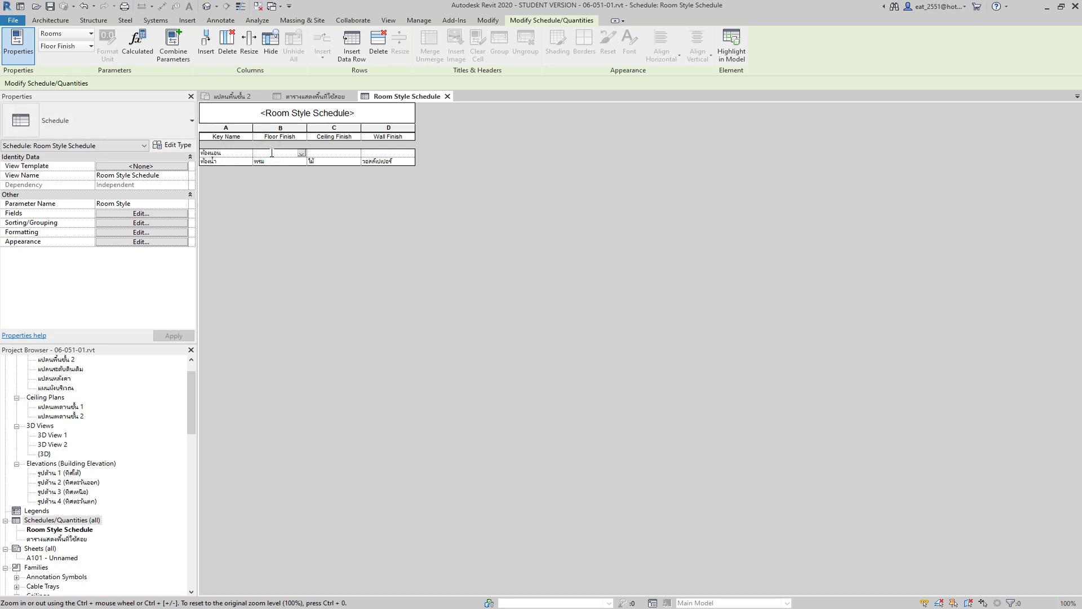
text(กระ)
text(อ)
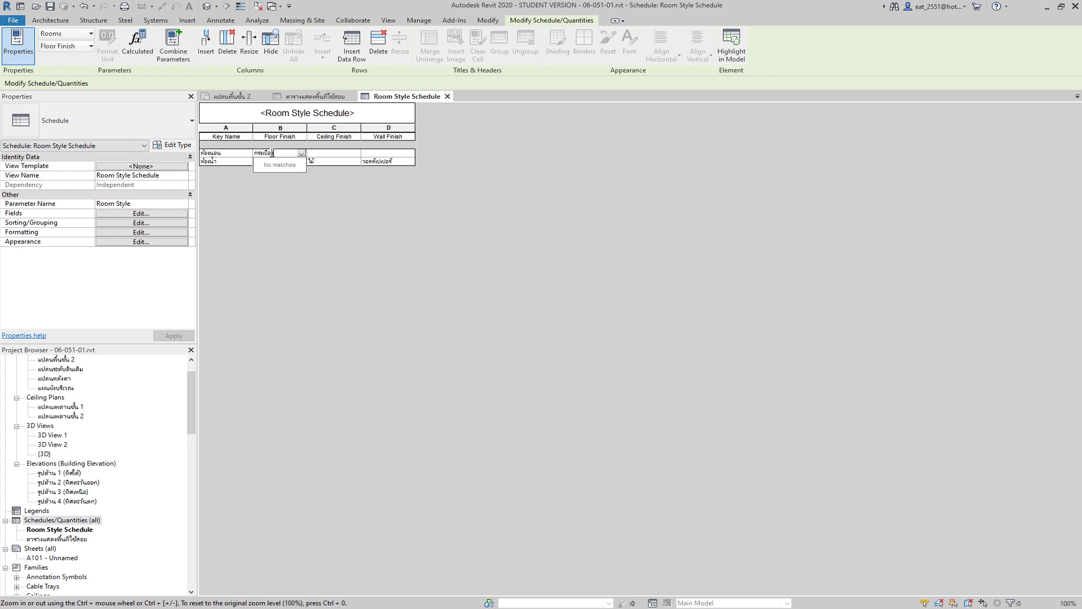
text(่เค)
click(325, 153)
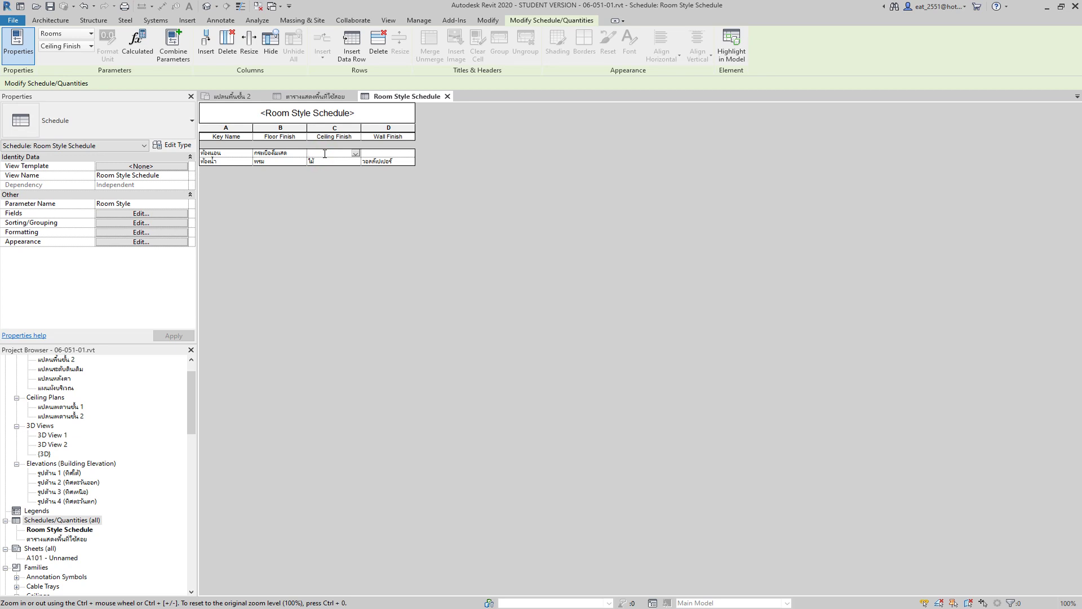
text(แผ่นยิป)
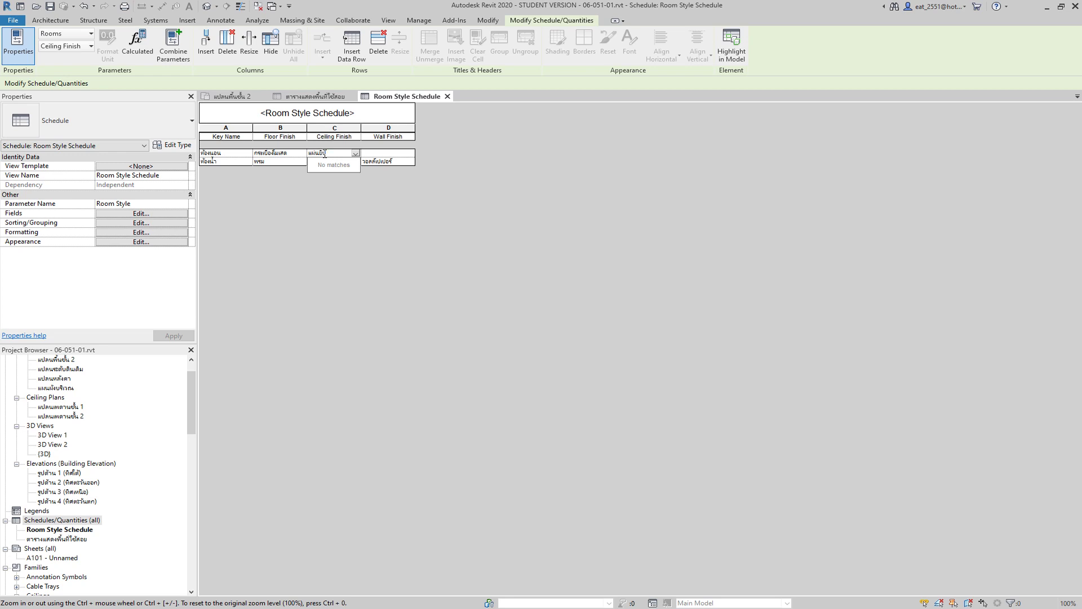
text(ซั่)
text(ม)
click(390, 153)
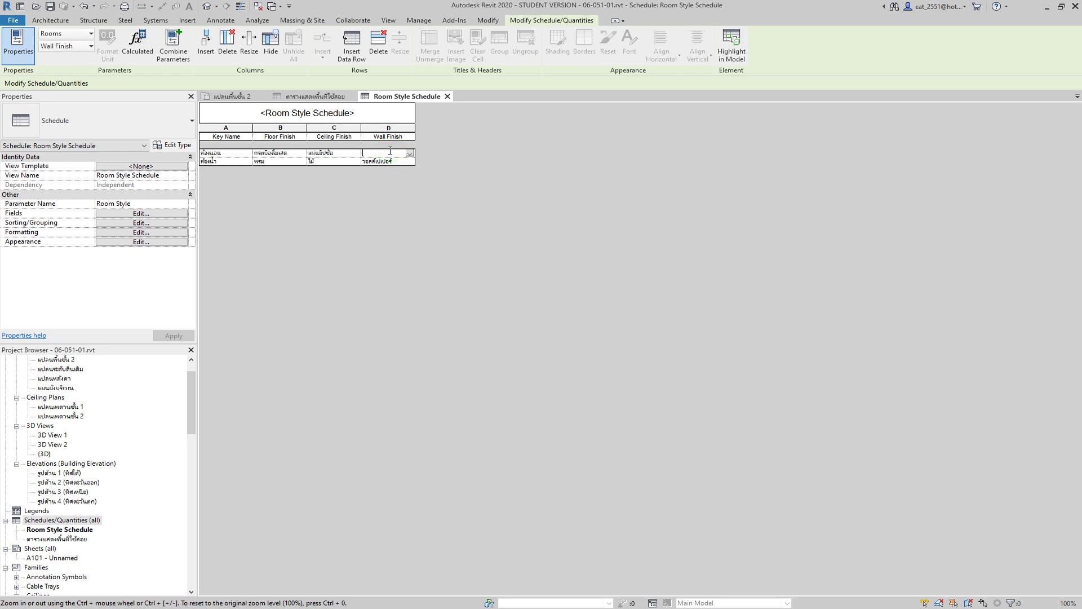
text(หิน)
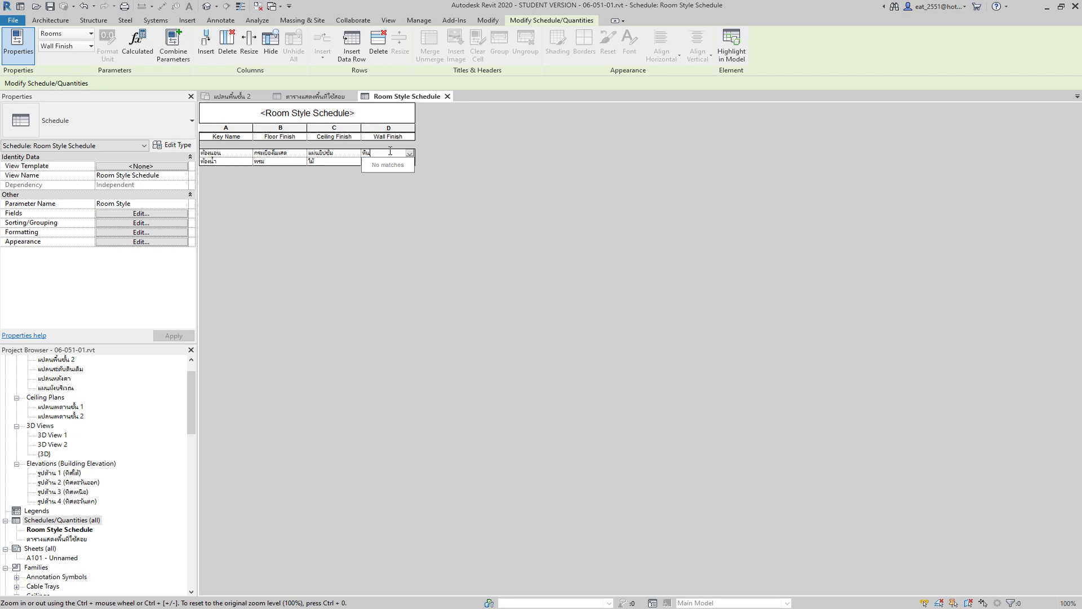
text(อ่)
text(อน)
click(333, 161)
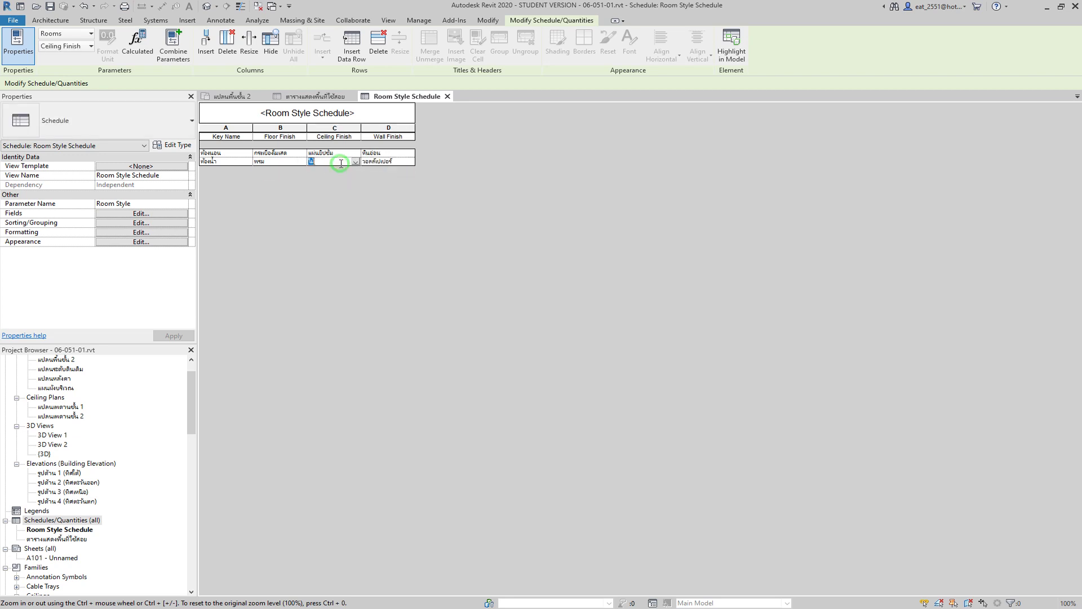
Step: Set ห้องนอน's floor finish to พรม and ห้องน้ำ's floor to tile (กระเบื้อง)
click(300, 152)
click(282, 168)
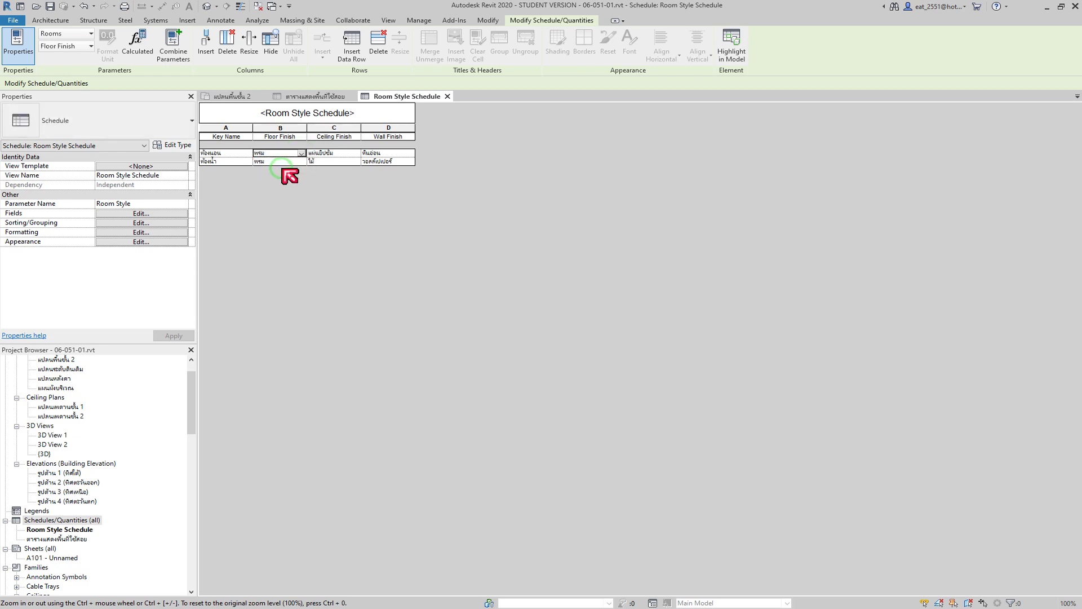
click(303, 163)
click(302, 162)
click(282, 153)
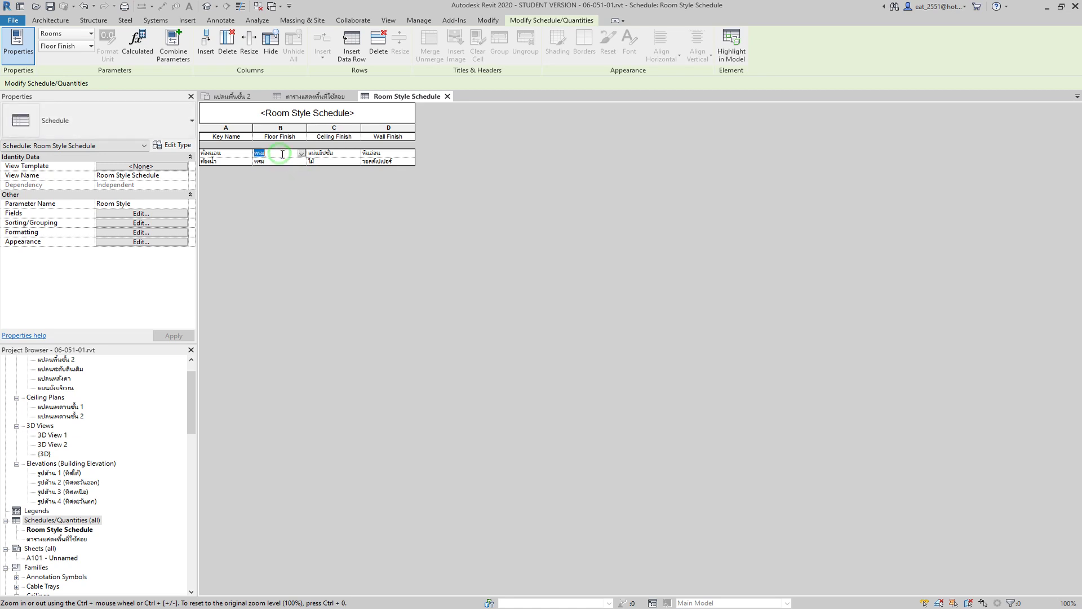
click(301, 153)
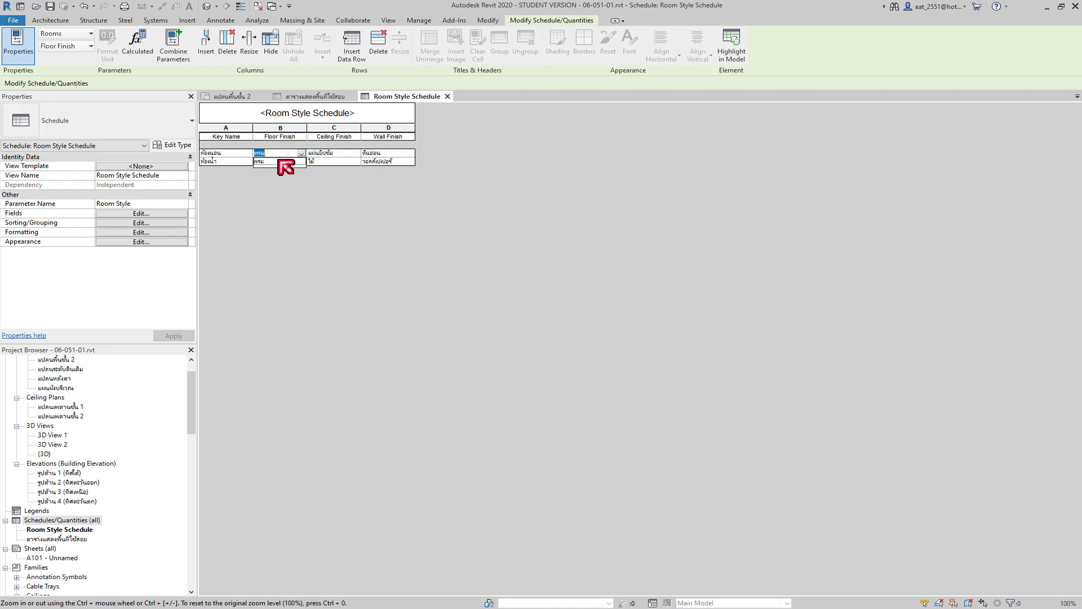
click(301, 163)
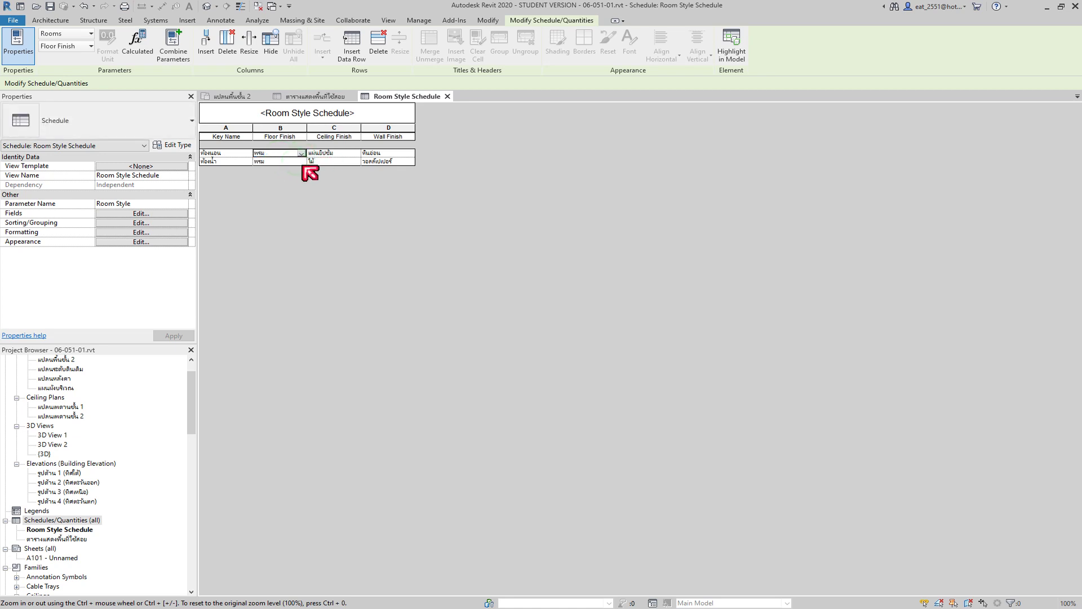
click(301, 162)
click(301, 161)
key(BackSpace)
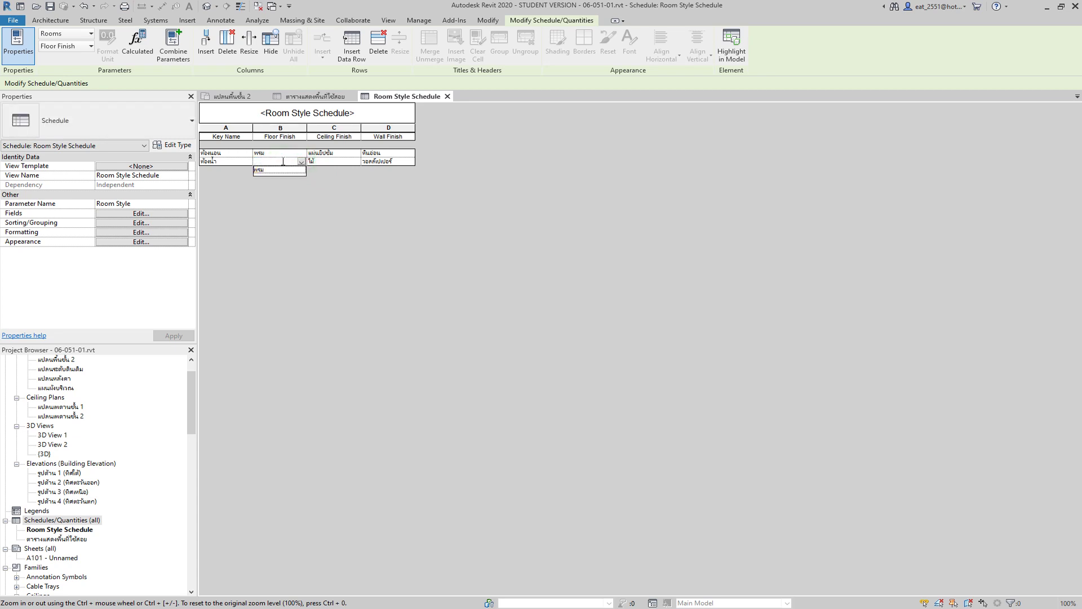
text(กระ)
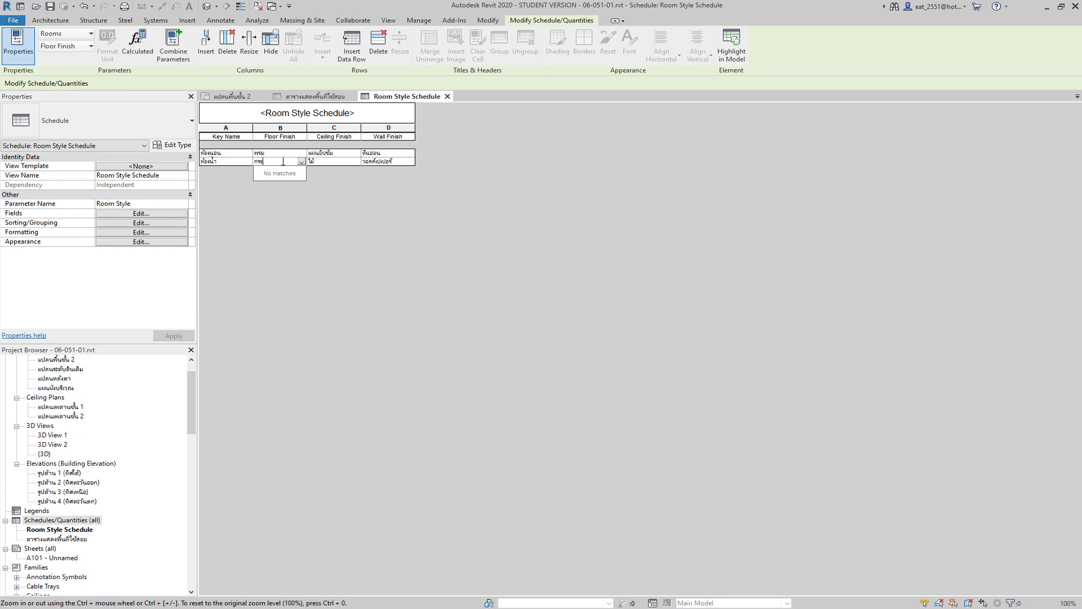
text(เบื้)
text(อง)
text(เคลือบ)
click(346, 162)
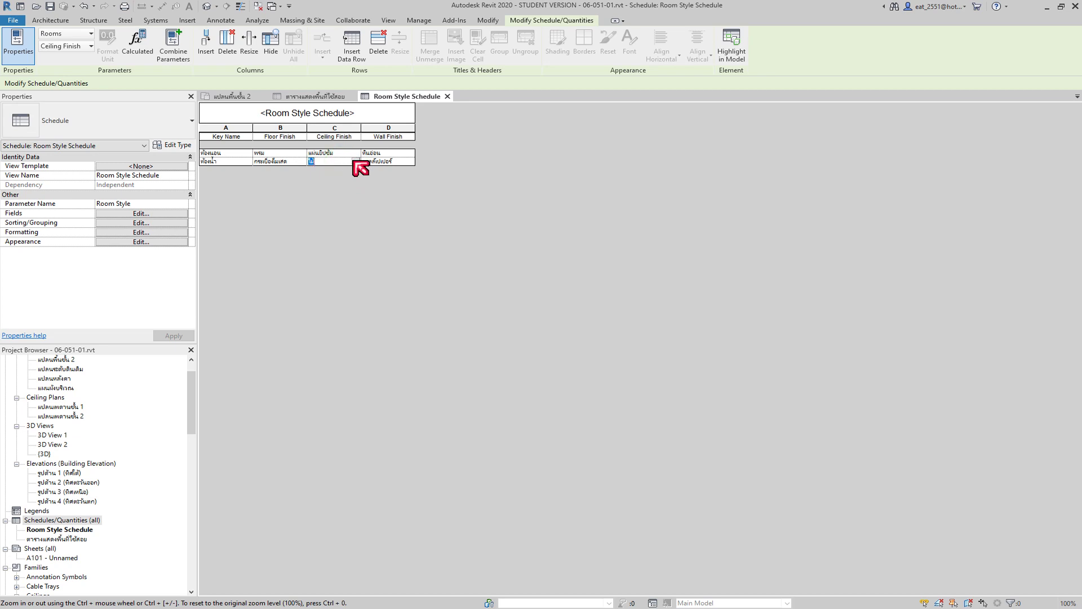
Step: Set the ceiling finishes: แผ่นยิปซั่ม for ห้องน้ำ and ไม้ for ห้องนอน
click(355, 162)
click(349, 170)
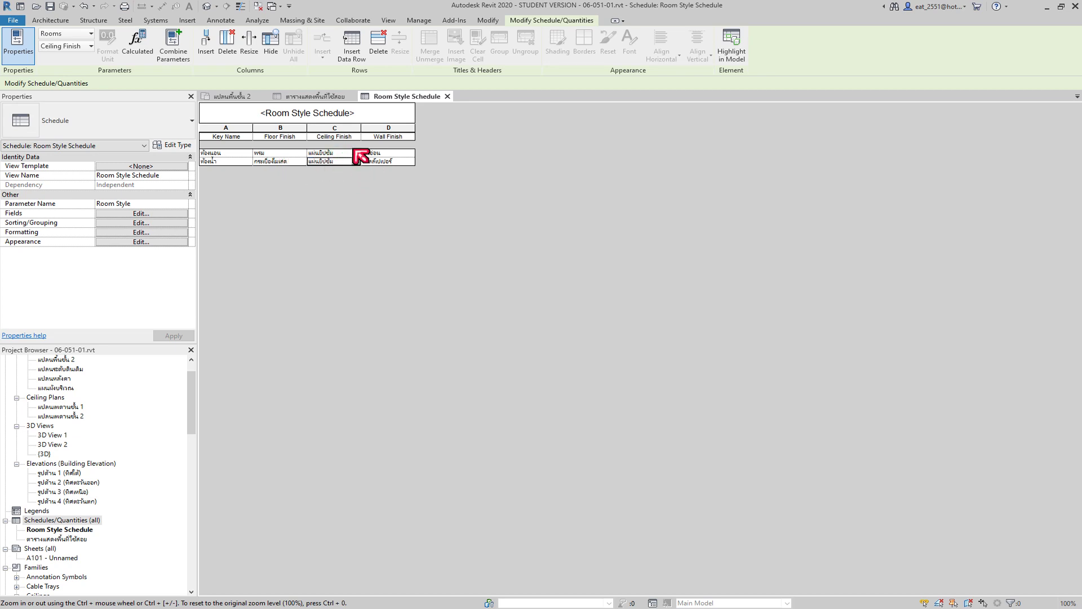
click(354, 153)
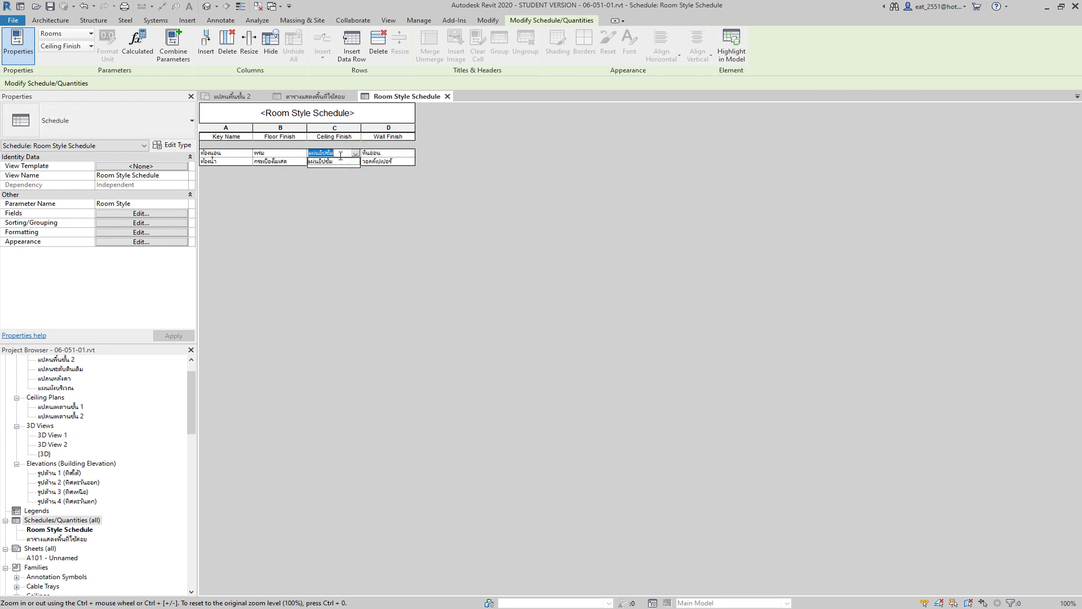
click(343, 156)
text(ไม้)
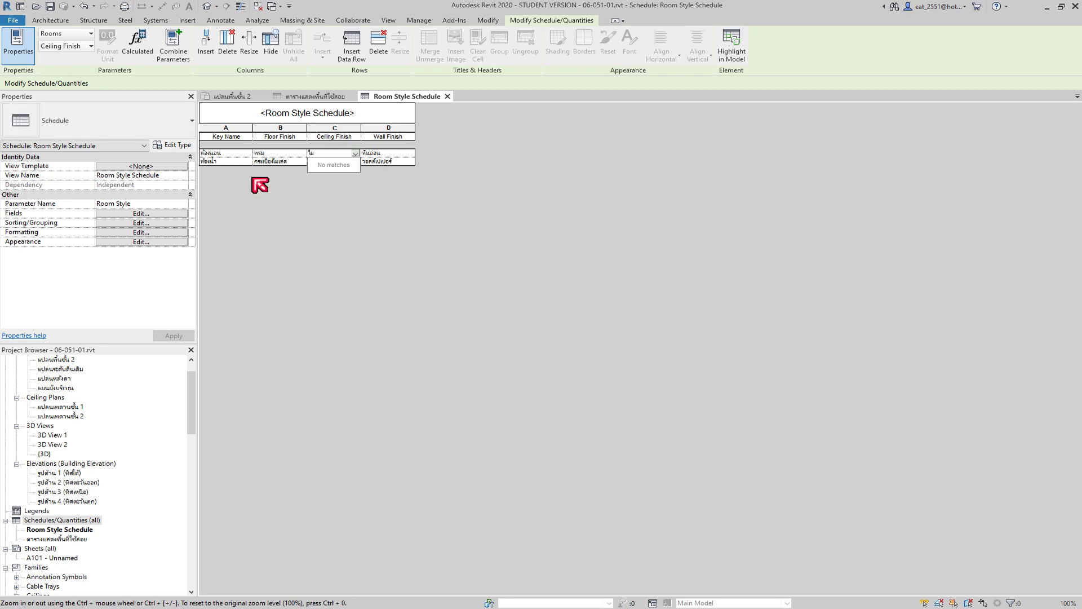
click(386, 153)
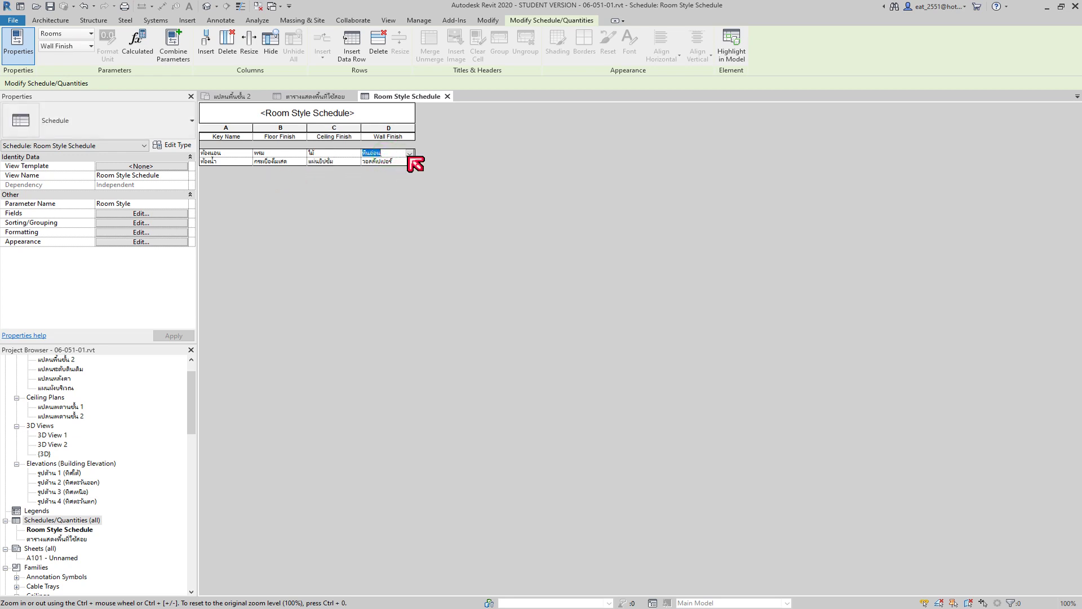
Step: Set the wall finishes: วอลล์เปเปอร์ for ห้องนอน and หินอ่อน for ห้องน้ำ
click(409, 154)
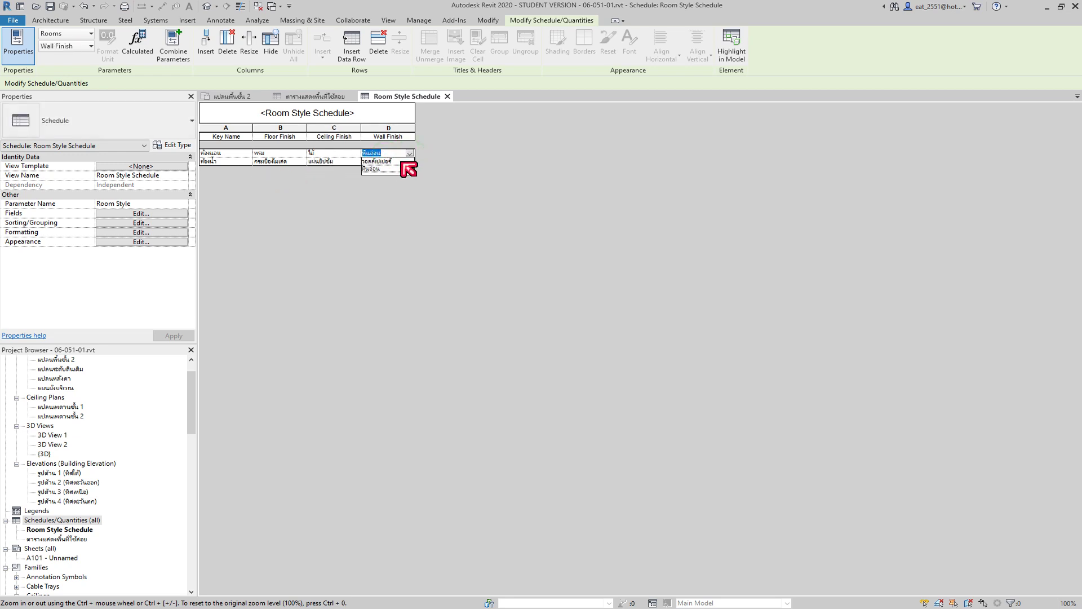
click(399, 163)
click(395, 161)
key(BackSpace)
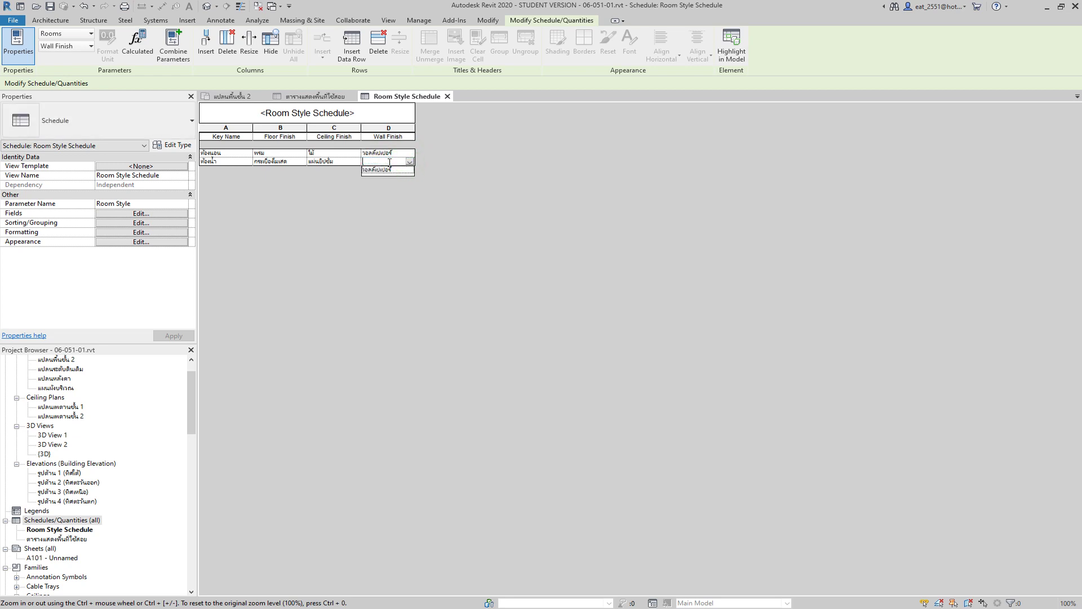
text(หินอ่)
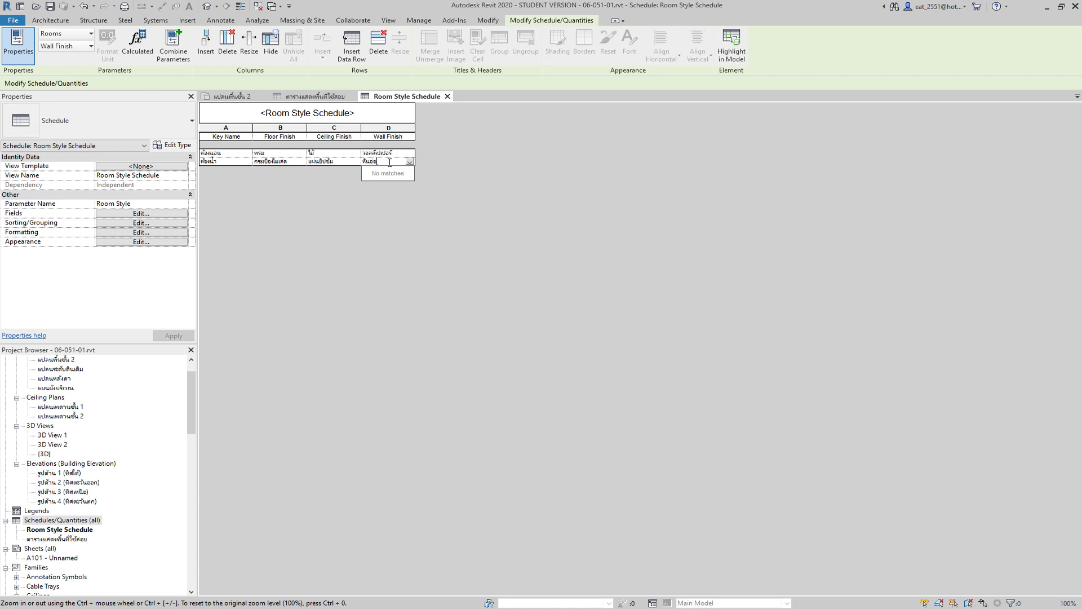
text(น)
click(333, 261)
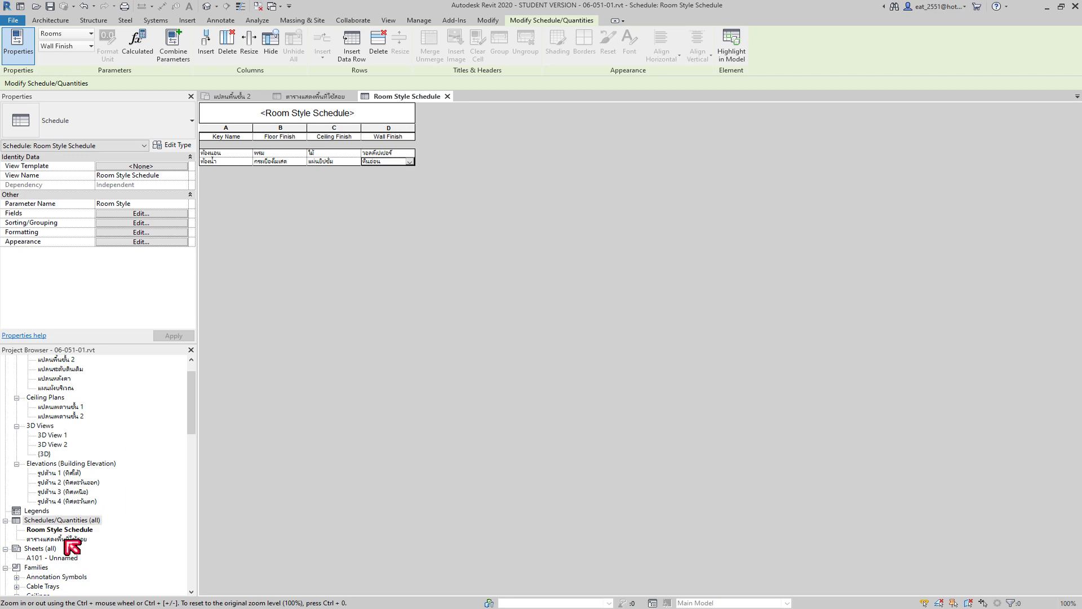
Step: Open the ตารางแสดงพื้นที่ใช้สอย schedule from the Project Browser
double_click(66, 540)
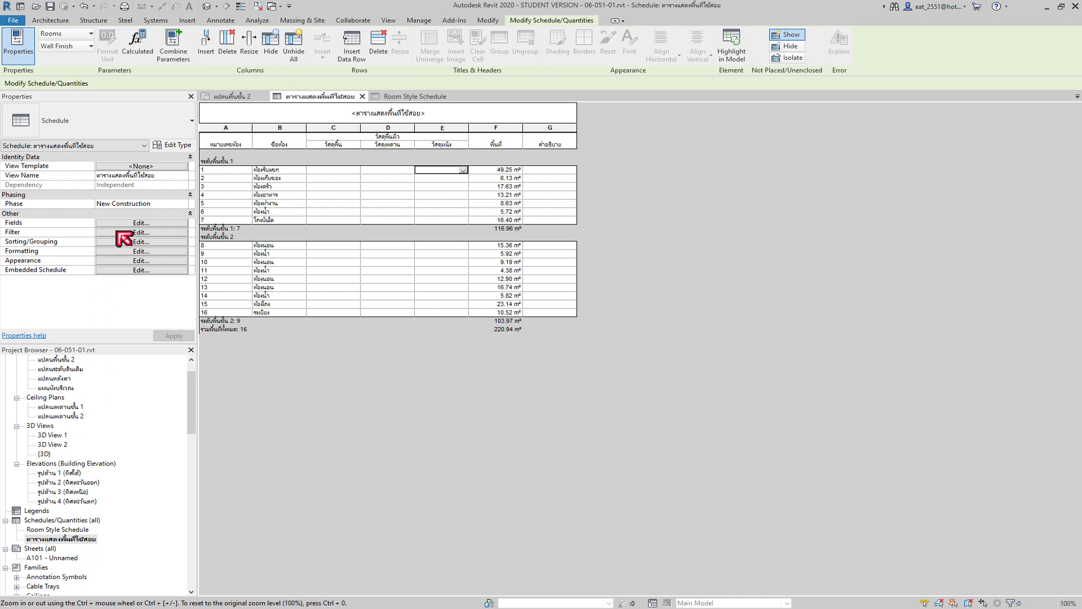
Step: Add the Room Style field right after Name in the schedule's Fields settings
click(139, 224)
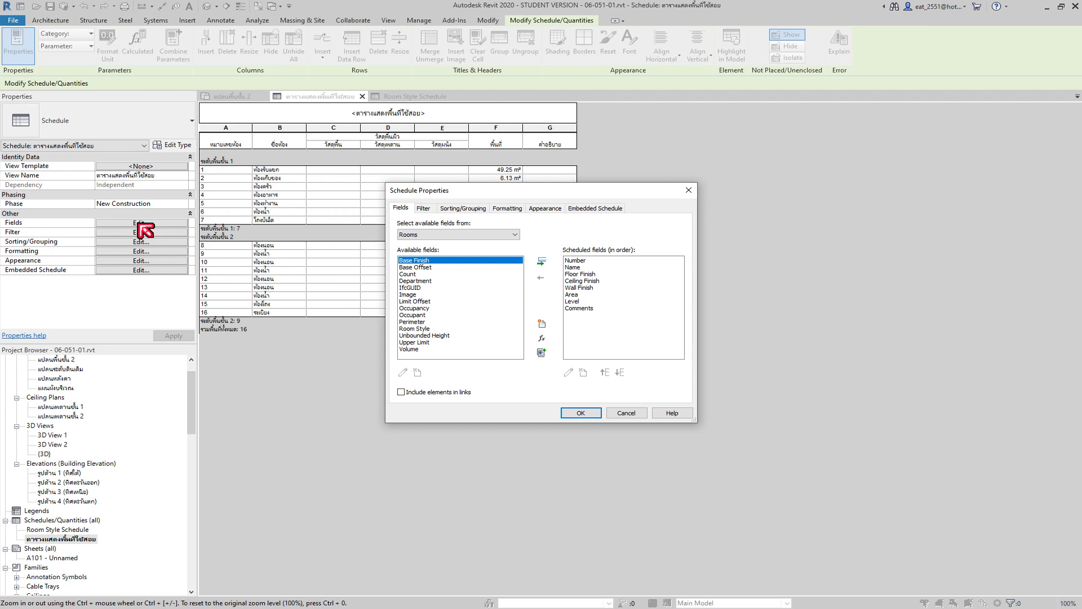
click(576, 267)
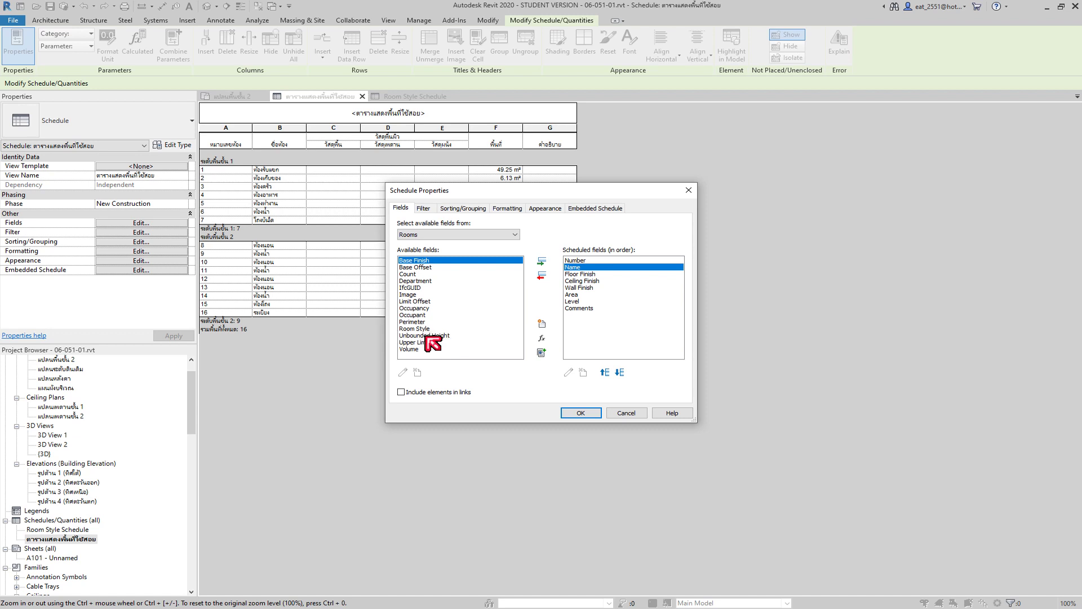
click(418, 329)
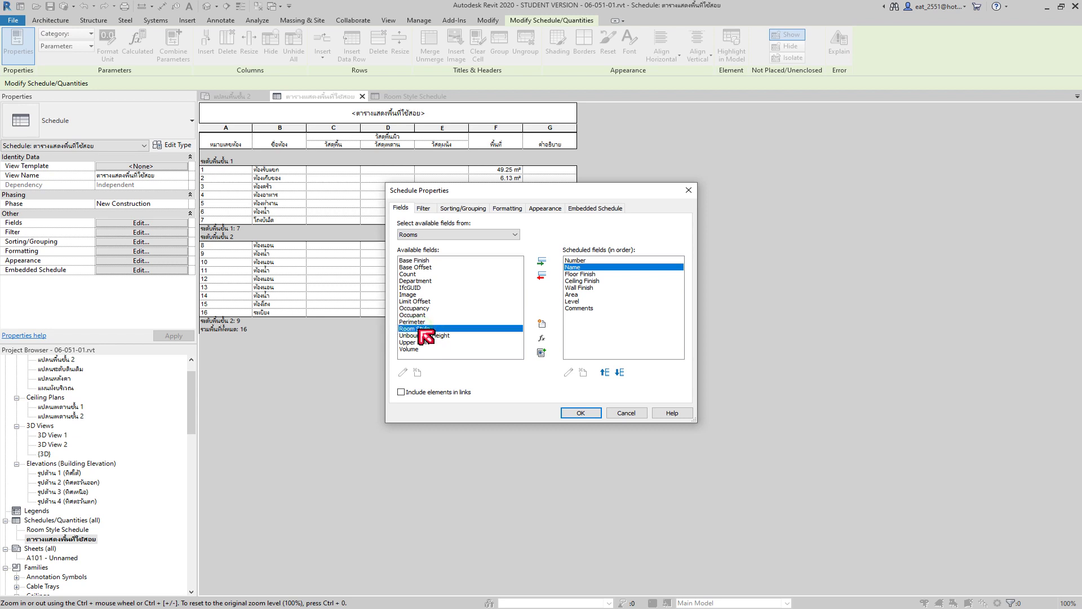
click(541, 261)
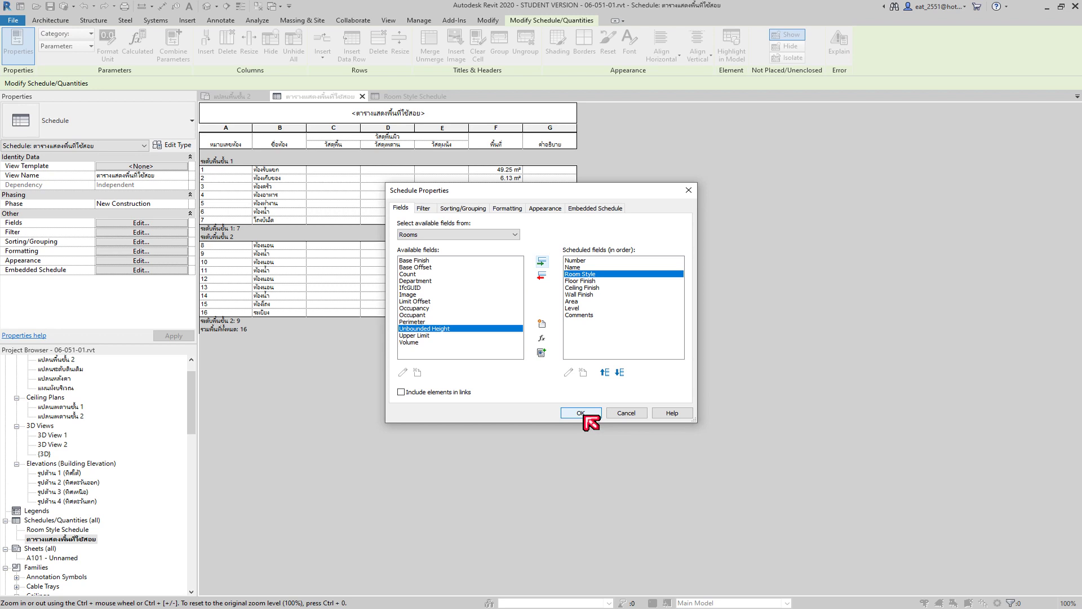
click(581, 414)
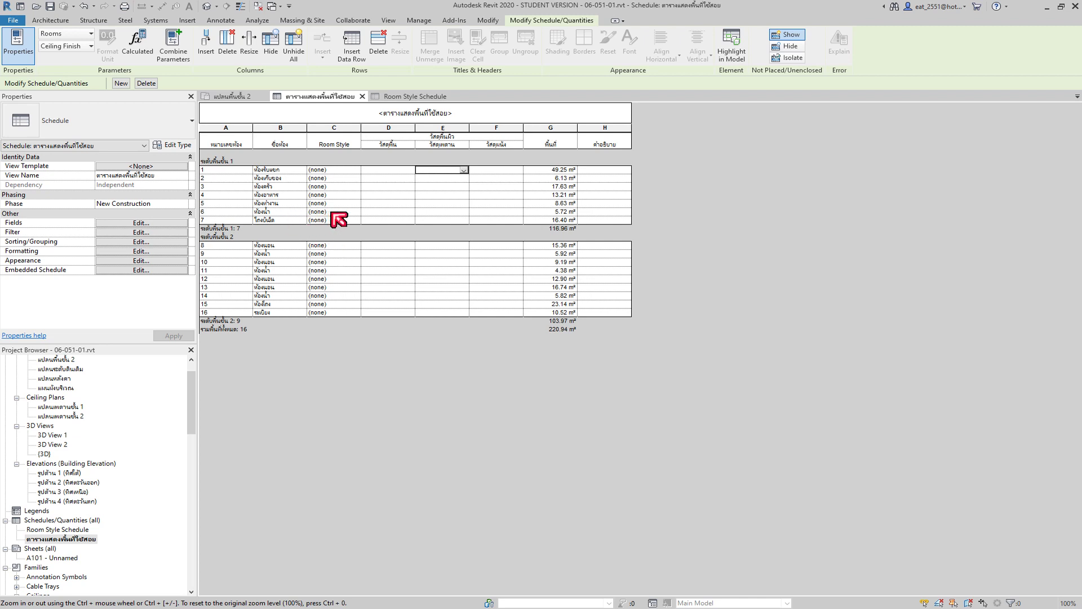
Step: Set room 6's Room Style to ห้องน้ำ and room 8's to ห้องนอน
click(333, 212)
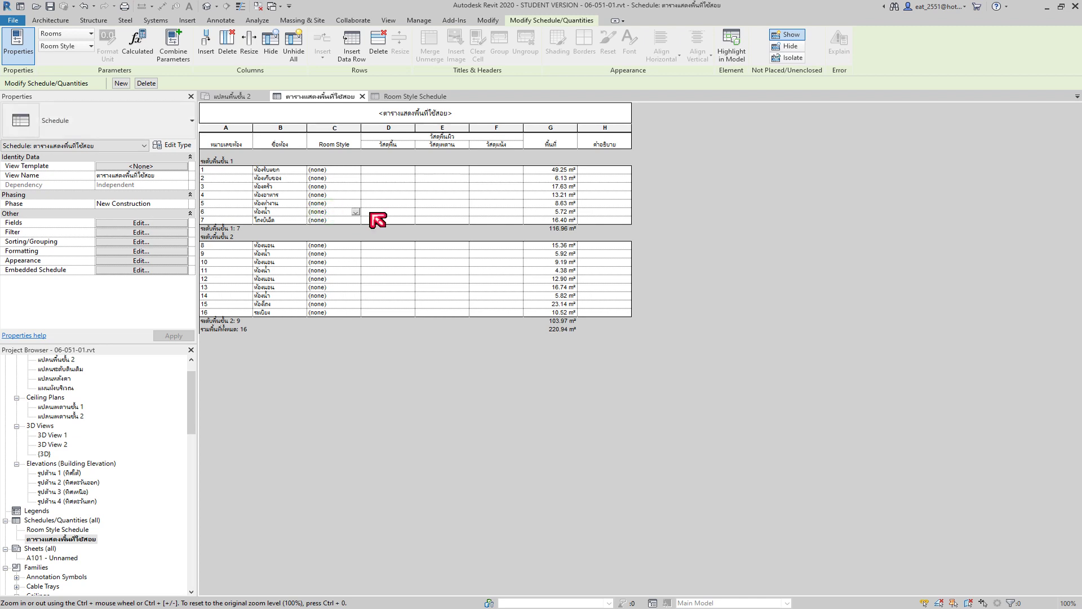
click(356, 212)
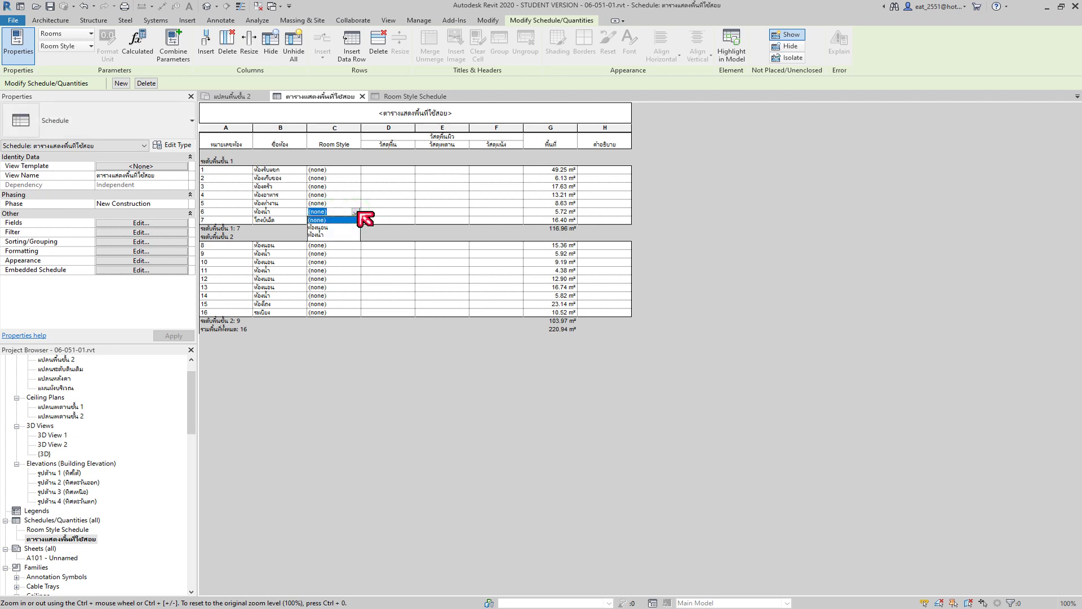
click(328, 235)
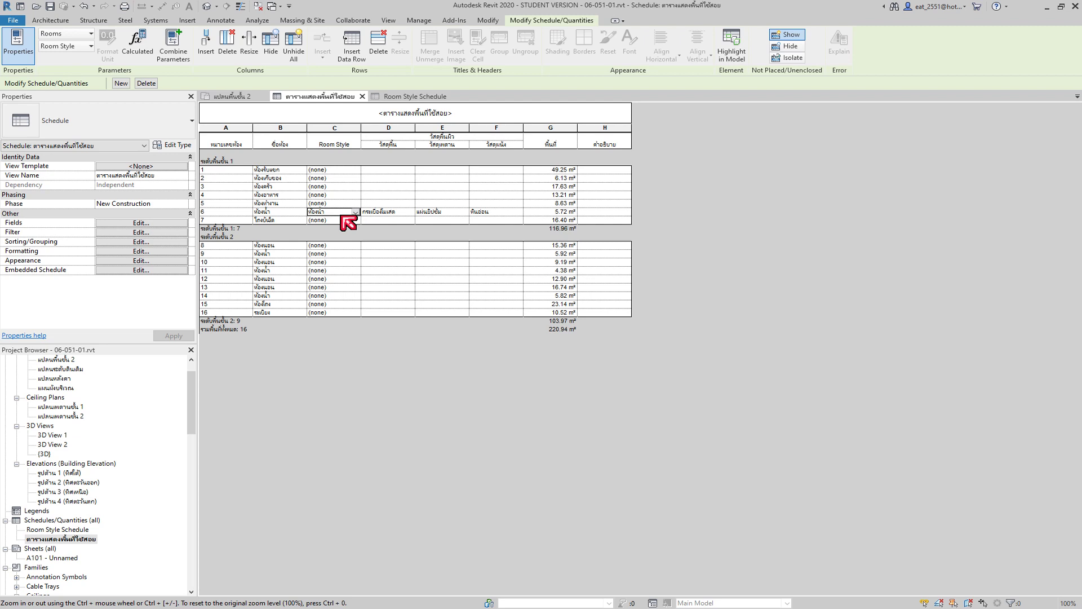
click(354, 247)
click(355, 246)
click(340, 269)
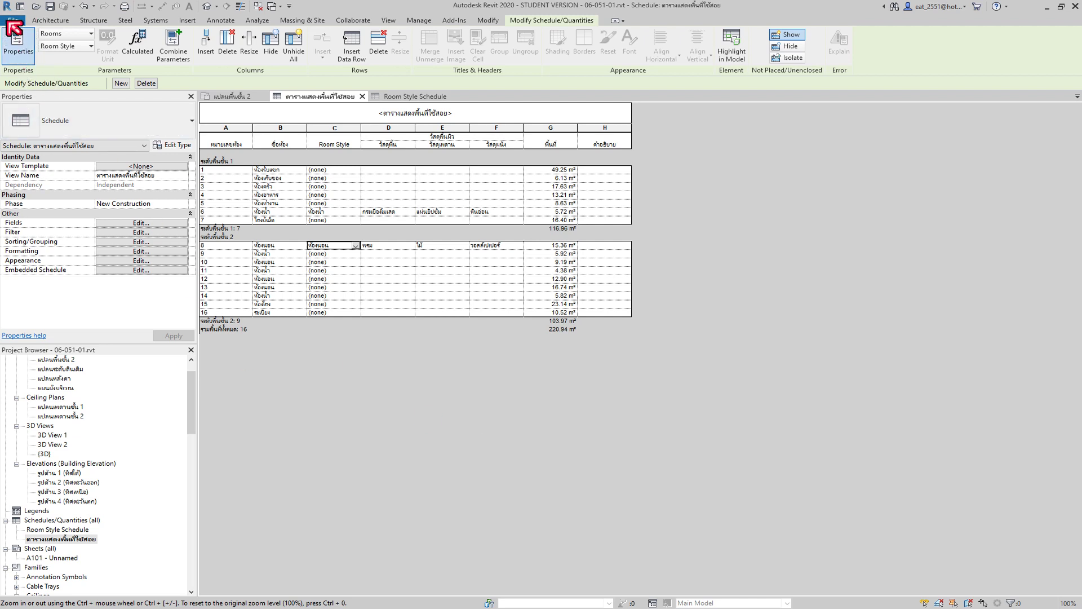
Step: Save the project as a new file in the Desktop\บ้าน2ชั้น revit folder
click(14, 22)
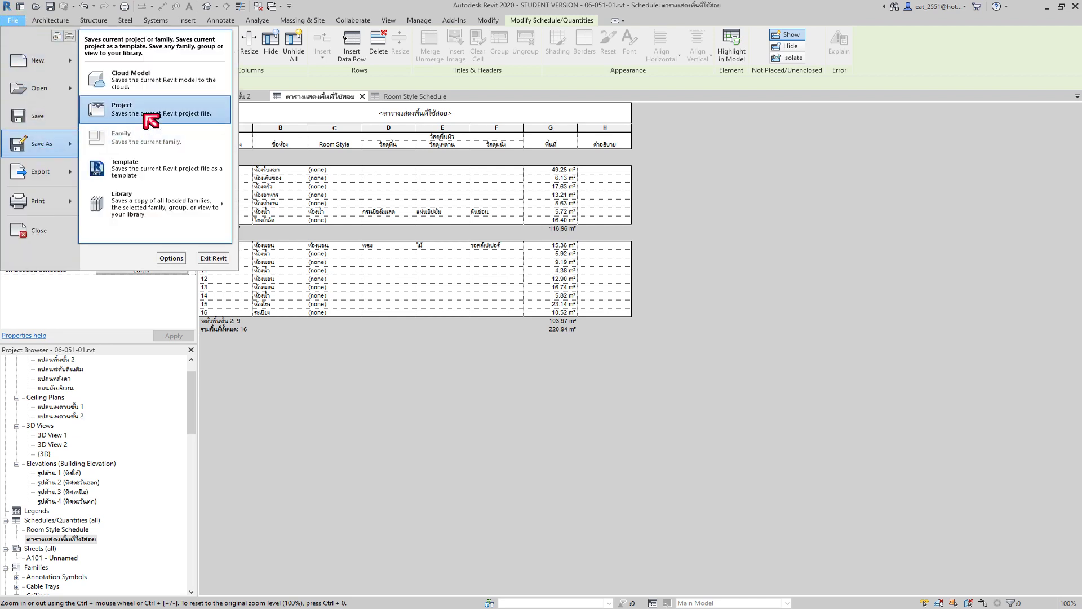
mouse_move(39, 144)
click(143, 113)
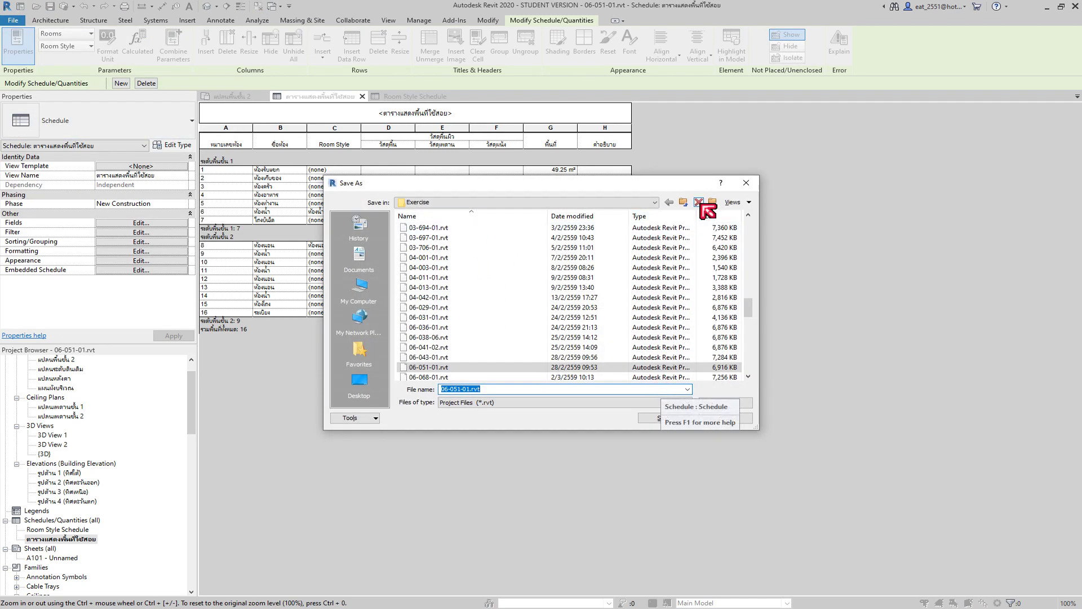
click(654, 203)
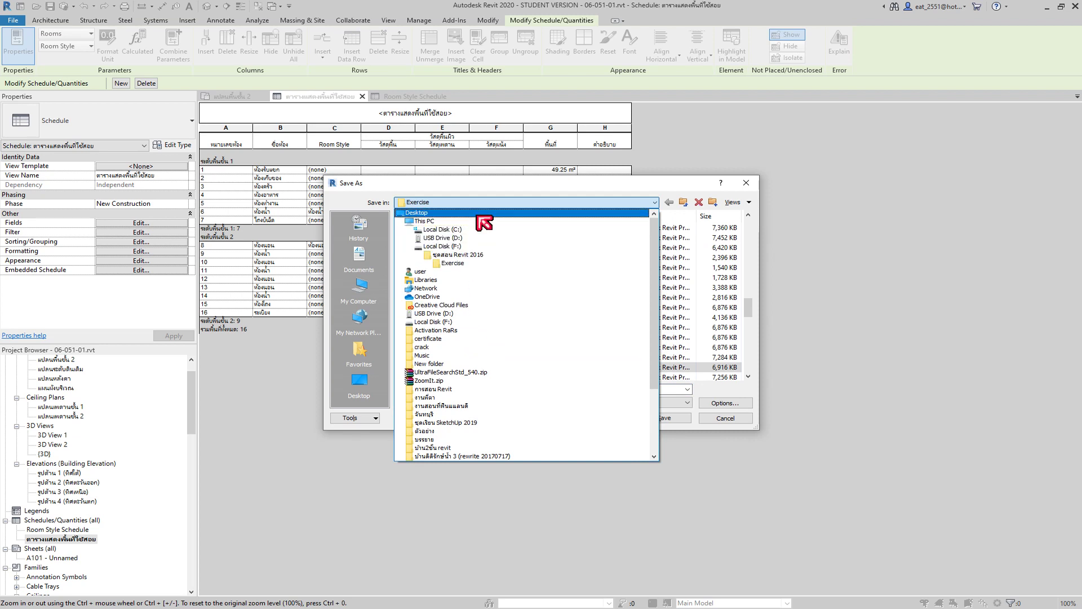
click(475, 213)
scroll(467, 372, down, 2)
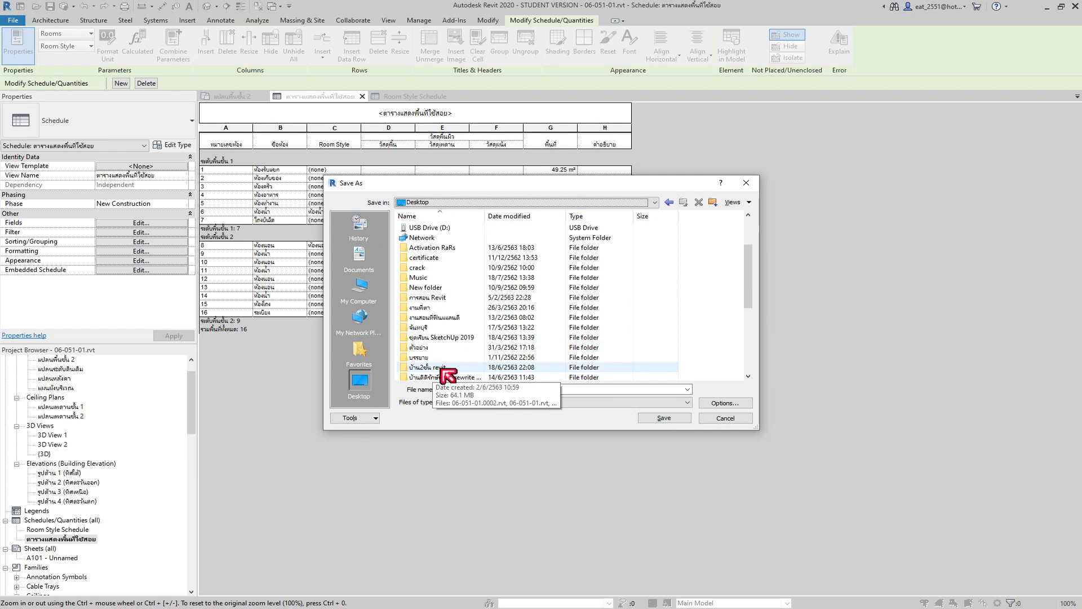
double_click(439, 367)
Step: Rename the file to 06-051-01st1.rvt and save
click(492, 390)
double_click(491, 390)
click(491, 390)
key(BackSpace)
key(BackSpace)
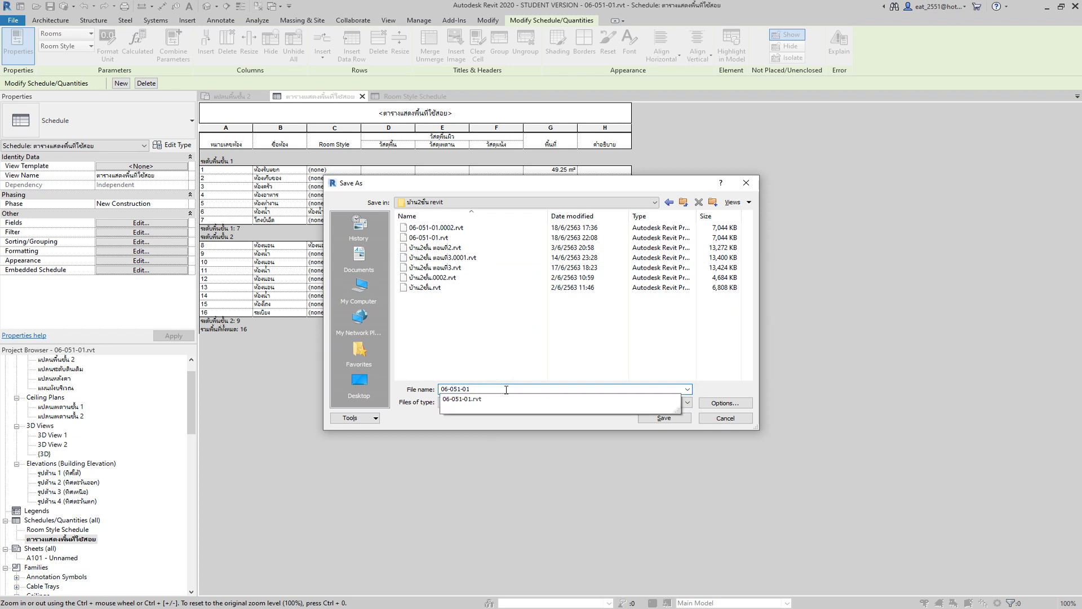
text(ท)
key(BackSpace)
text(st1)
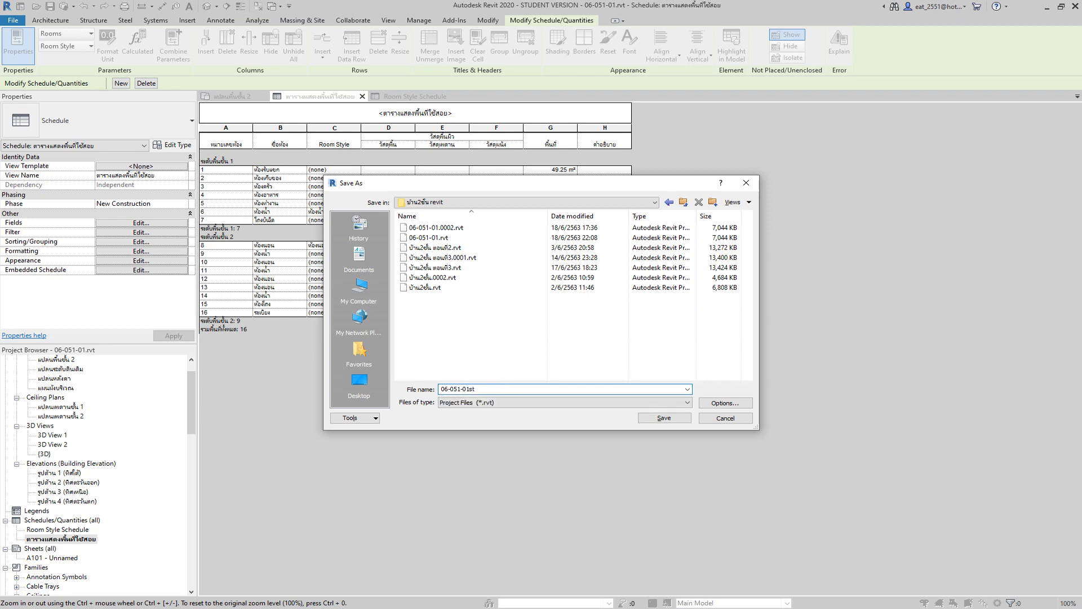
click(674, 418)
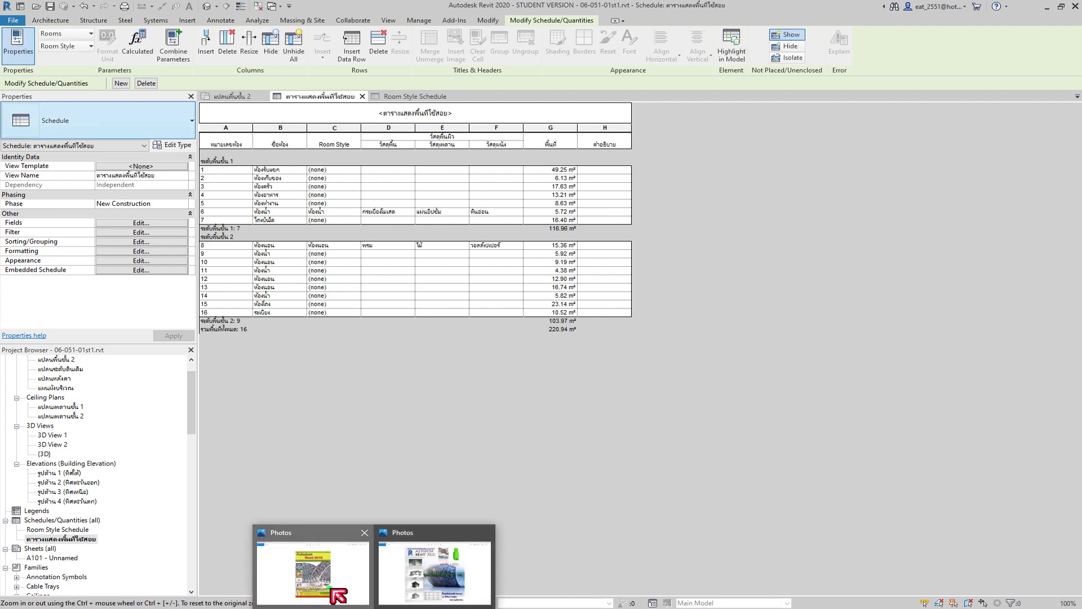
Step: Switch the Photos app from the revit 2016.jpg cover to the revit 2020.jpg course image
click(338, 596)
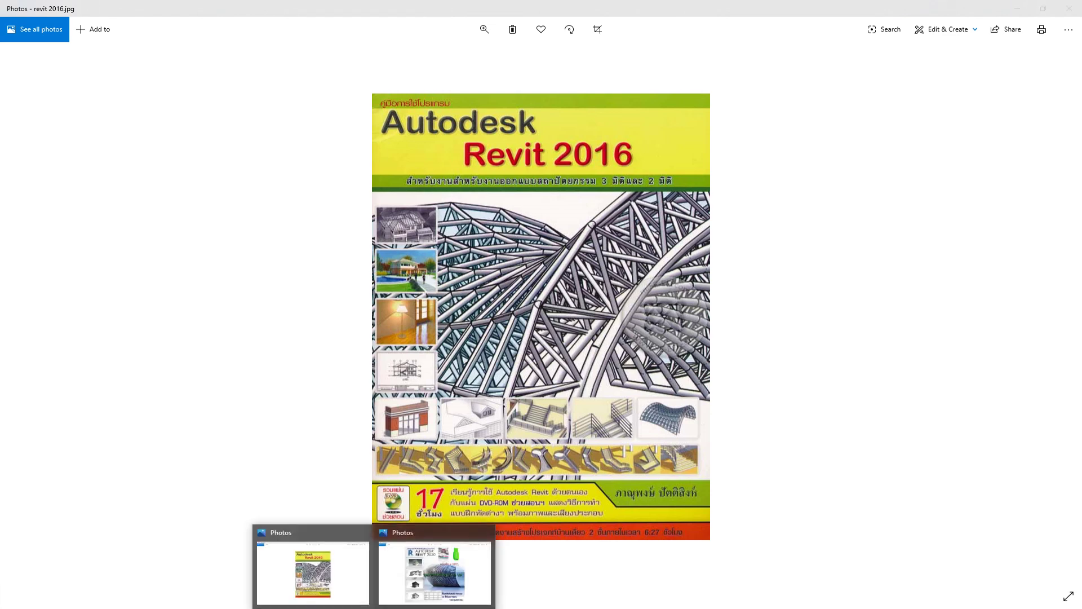
click(452, 580)
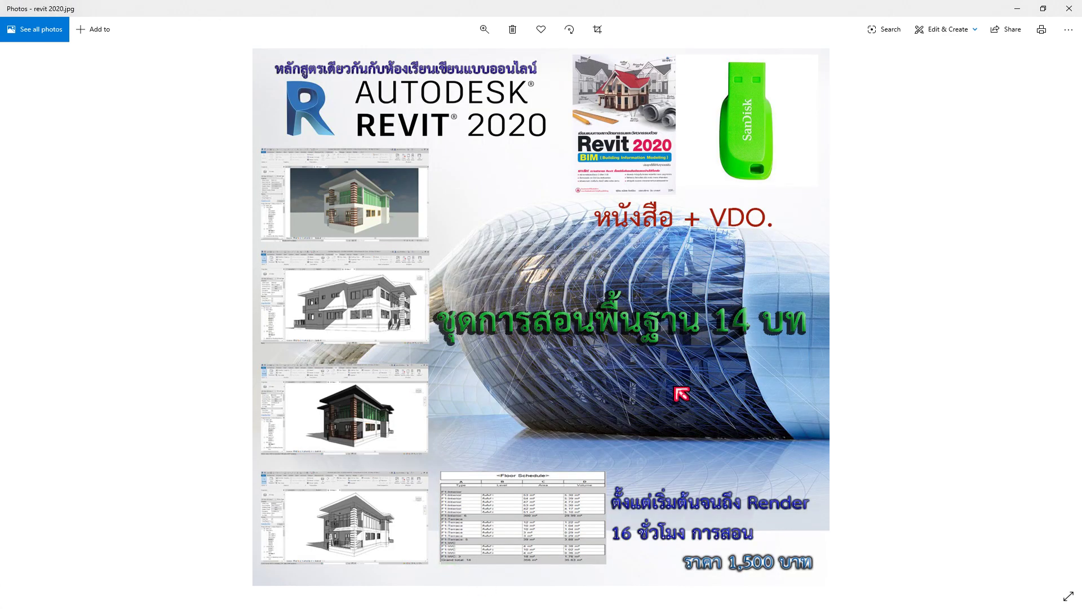